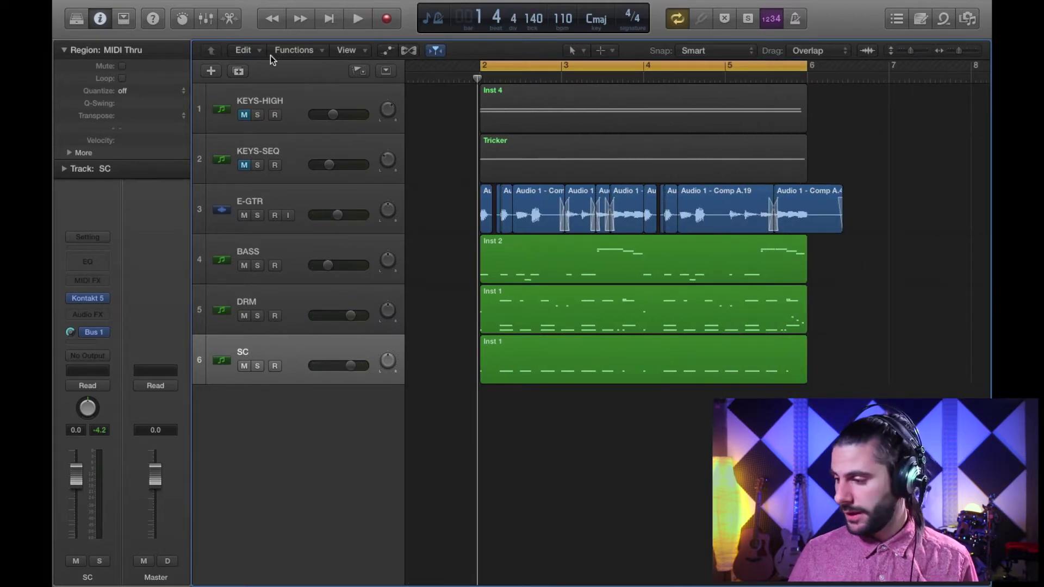
Unmute the KEYS-HIGH and KEYS-SEQ tracks and play the two of them soloed
left_click_drag(244, 116, 245, 159)
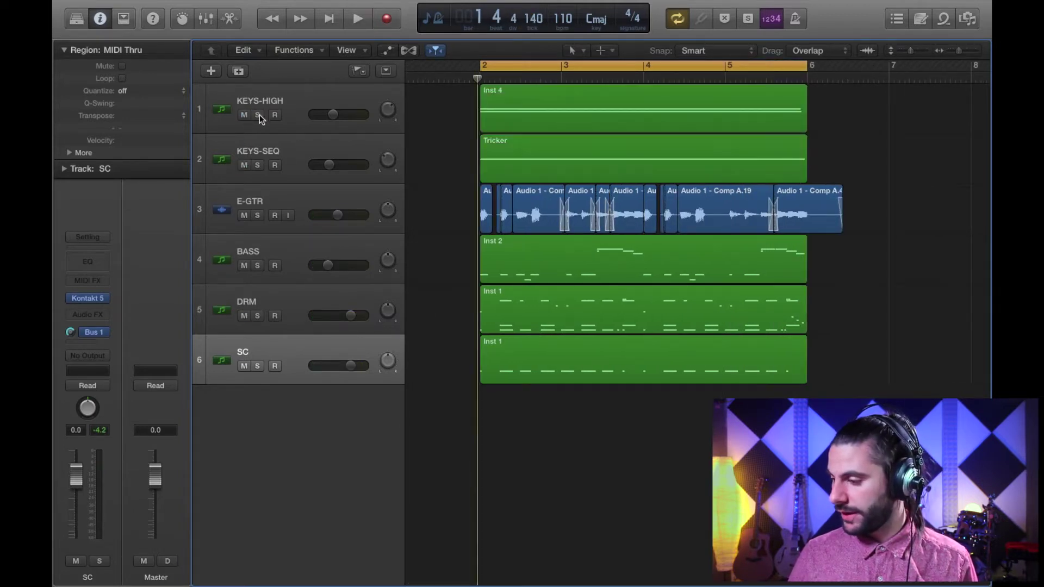
left_click_drag(259, 115, 258, 165)
key("space")
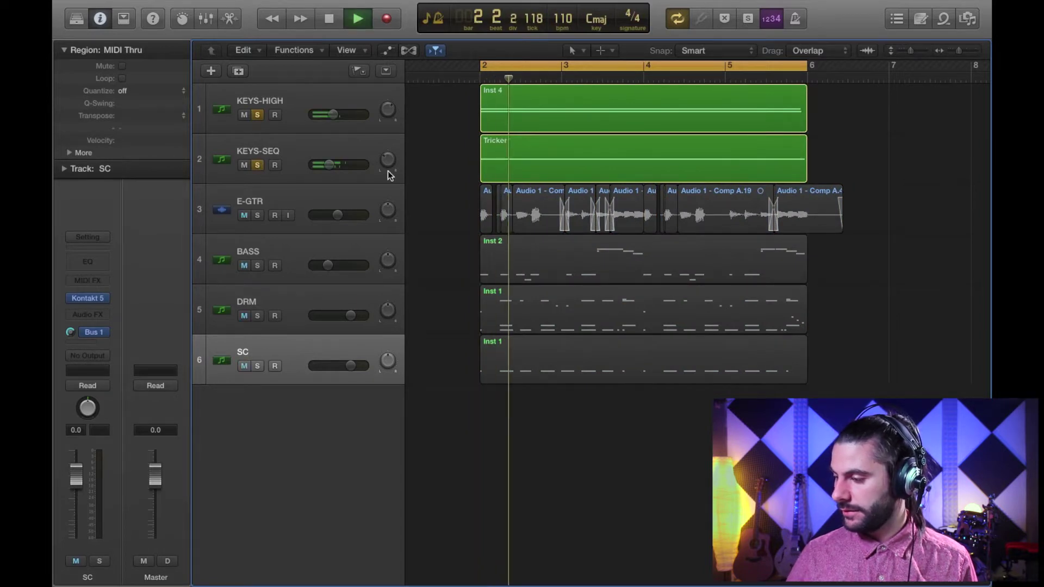
key("space")
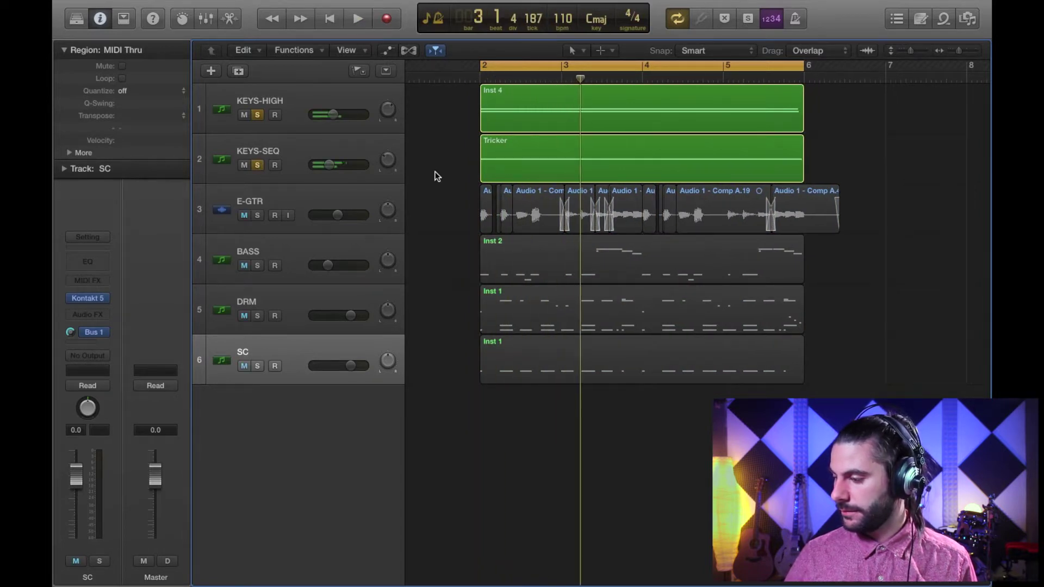
Unsolo the KEYS-HIGH and KEYS-SEQ tracks and play the full arrangement
left_click_drag(265, 114, 259, 163)
key("space")
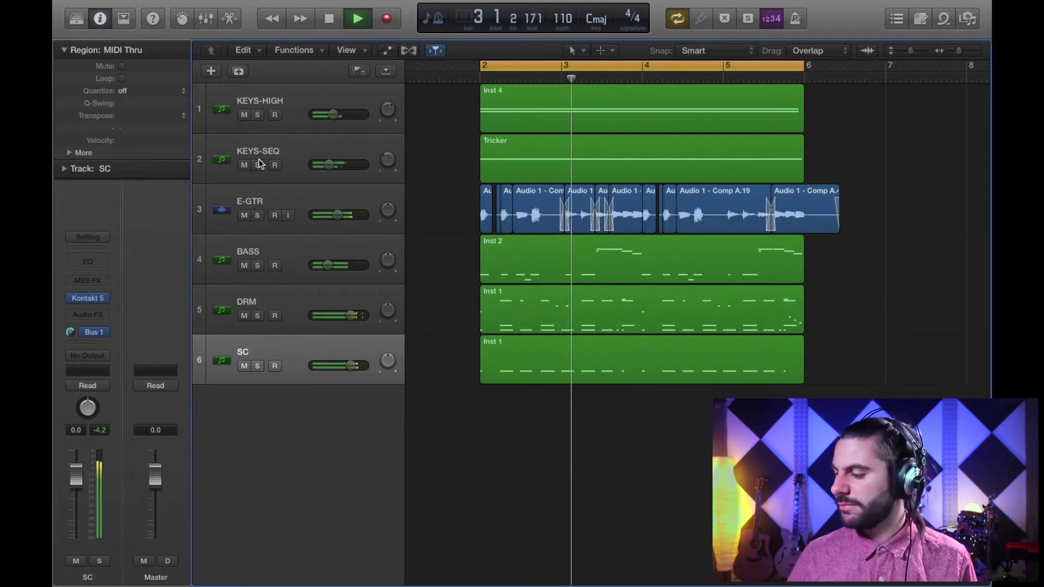
key("space")
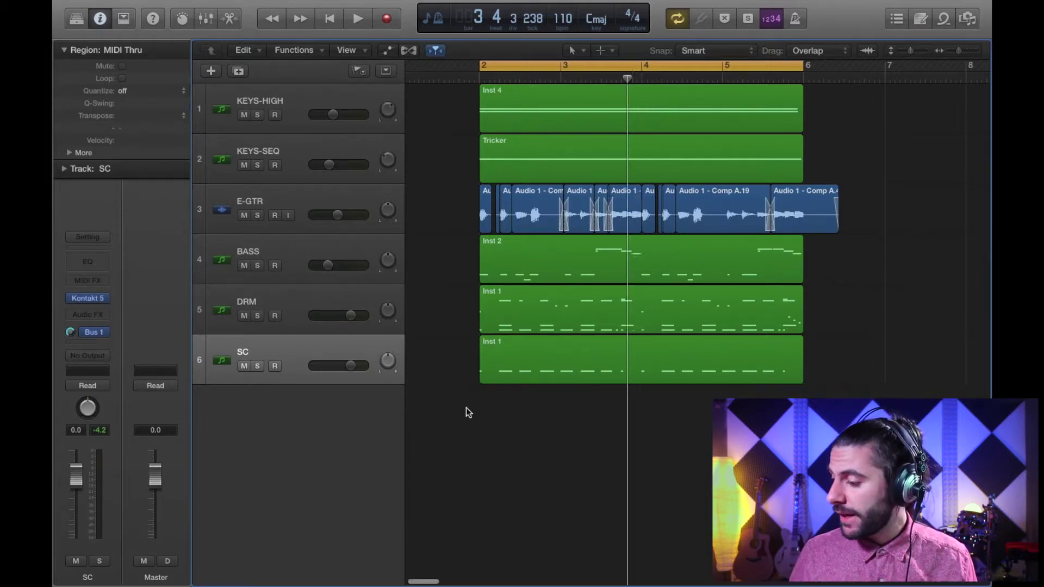
Compare the channel strips of the E-GTR and BASS tracks to check which bus they are routed to
scroll(466, 410, "right", 2)
left_click(314, 204)
left_click(312, 243)
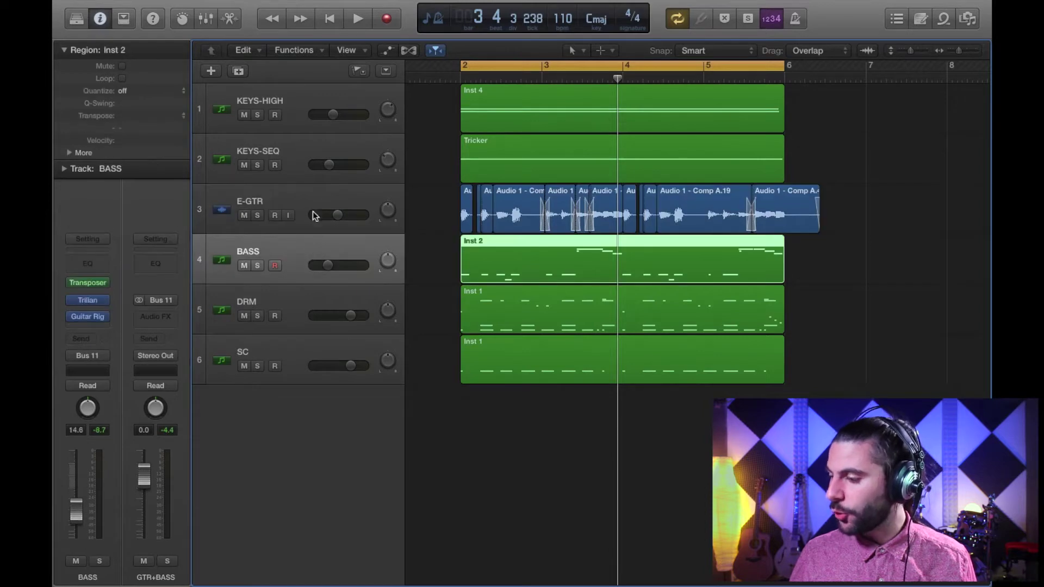
left_click(310, 200)
left_click(303, 259)
left_click(300, 200)
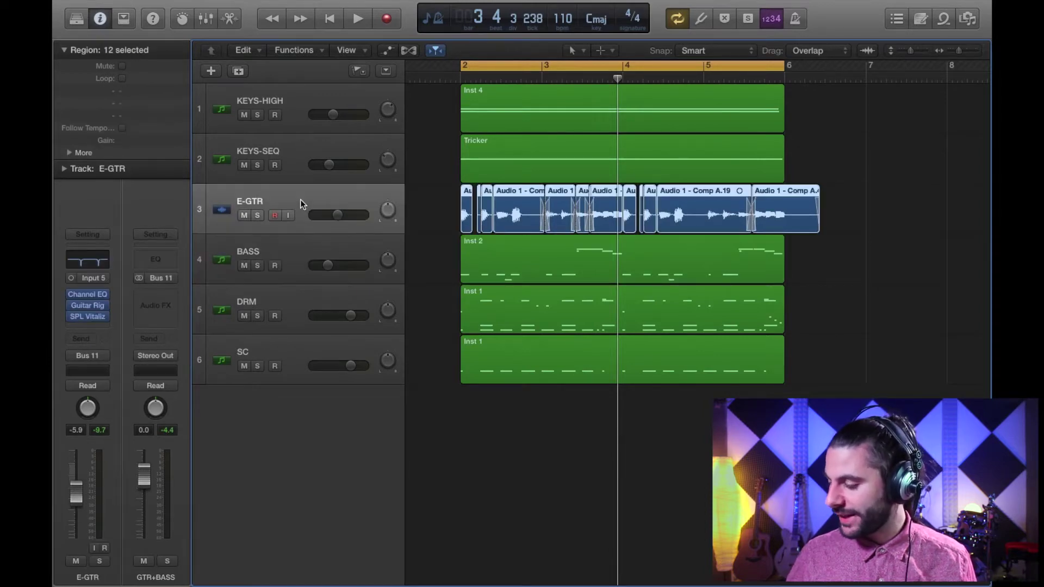
Open the mixer, play the GTR+BASS bus channel in solo, and unsolo it again
key("x")
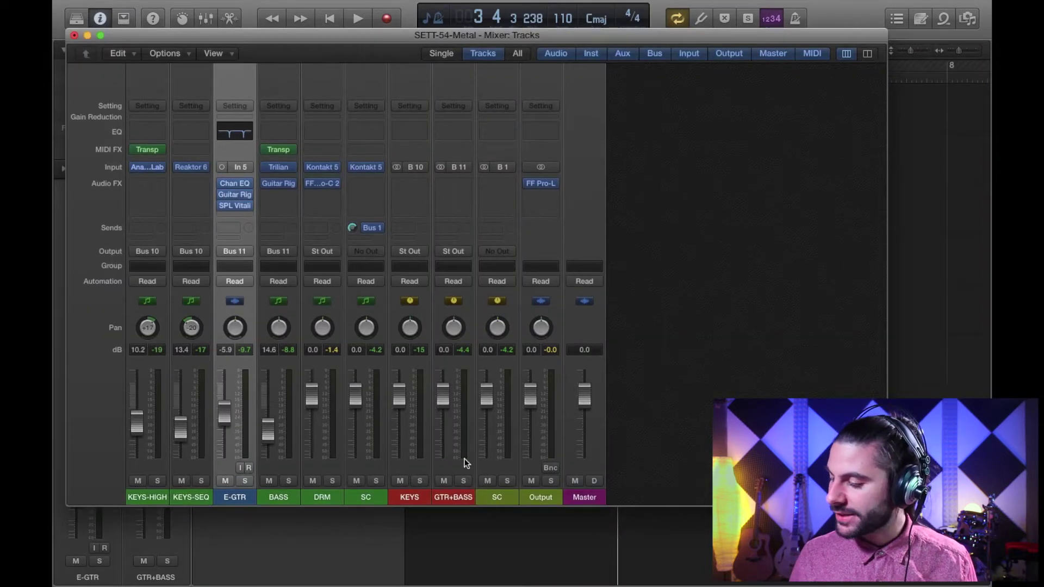
left_click(463, 481)
key("space")
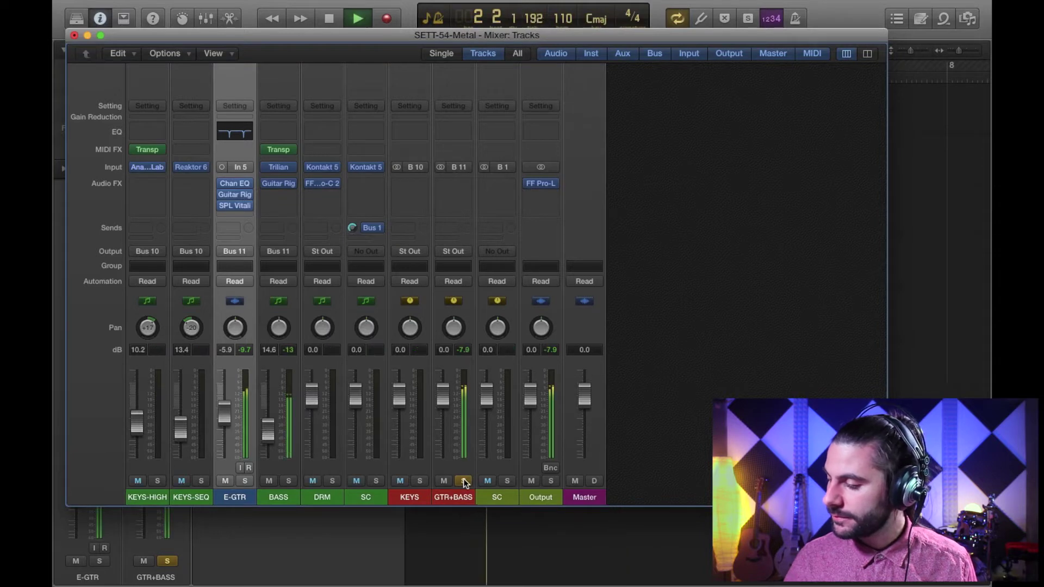
key("space")
left_click(463, 481)
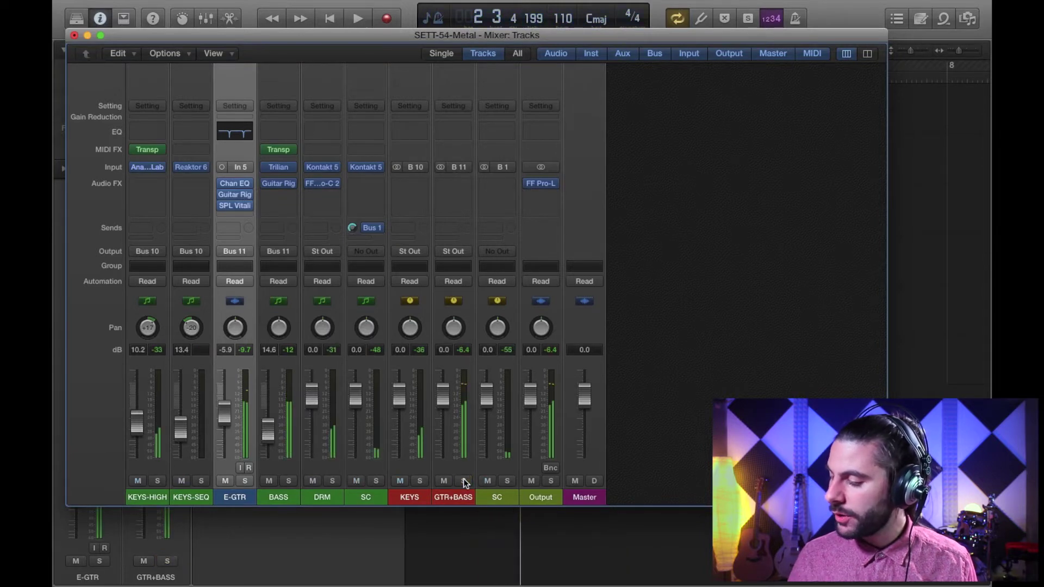
Play the KEYS bus channel in solo and unsolo it again
left_click(419, 481)
key("space")
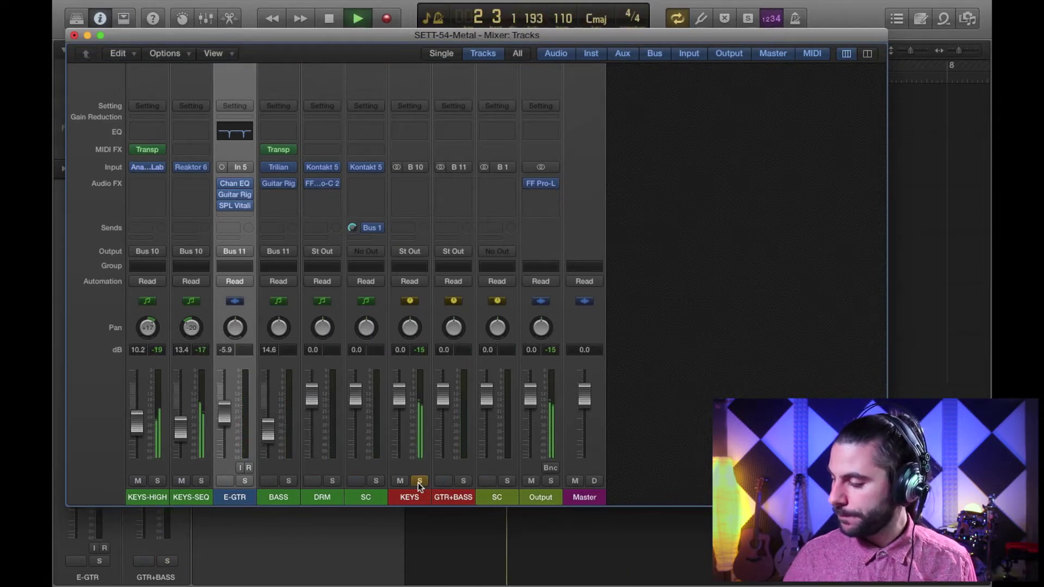
key("space")
left_click(419, 481)
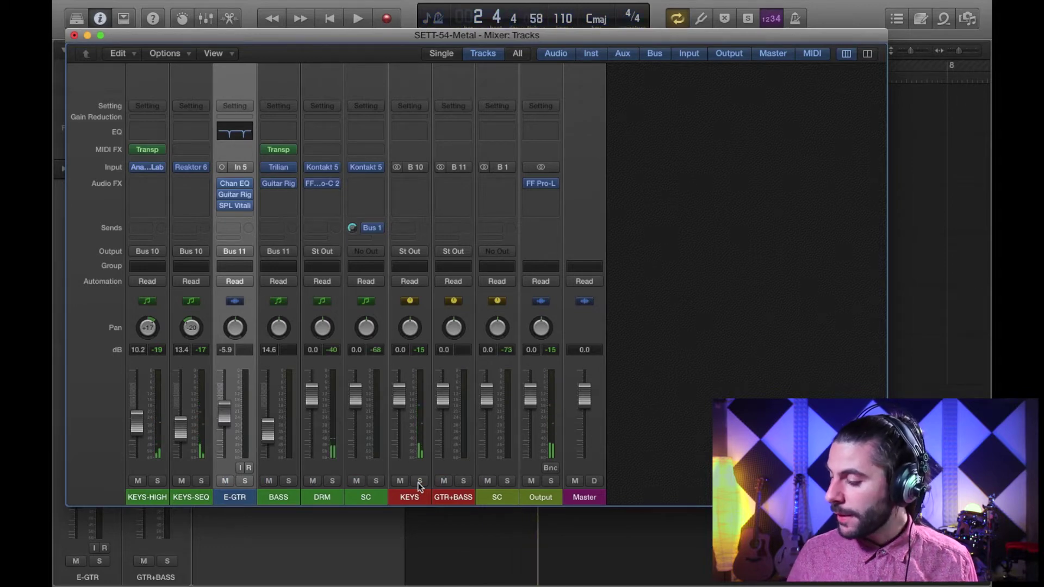
Leave the mixer and inspect the Studio Drummer kit in the DRM track's Kontakt instrument
left_click(322, 498)
left_click(456, 551)
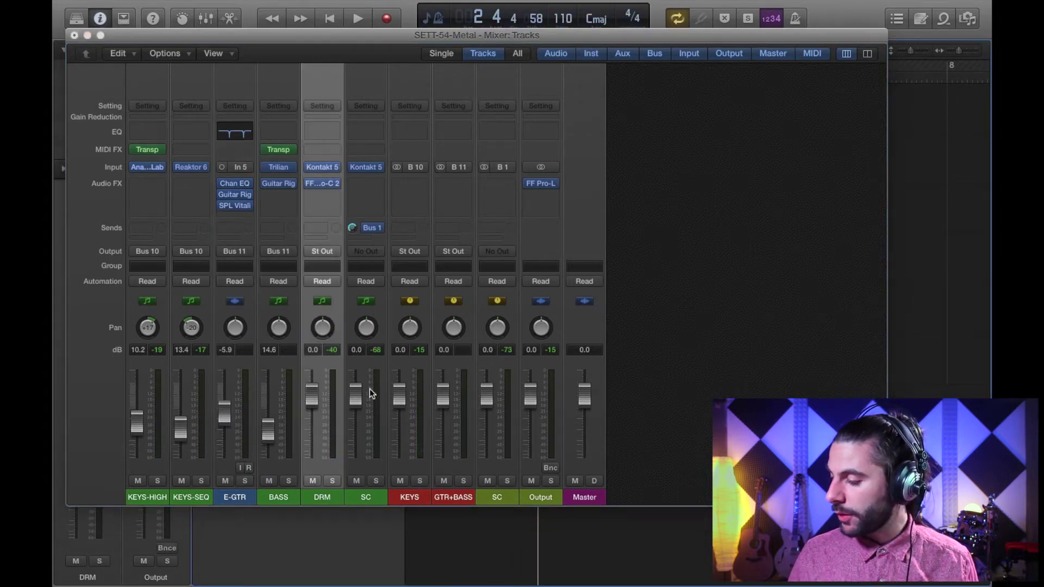
left_click(74, 35)
double_click(524, 318)
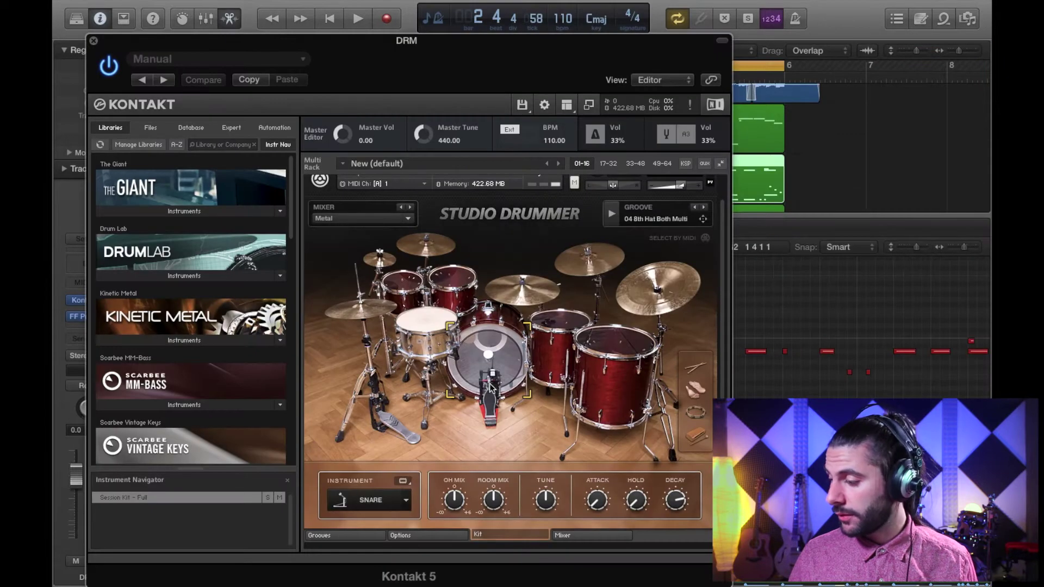
scroll(489, 348, "up", 2)
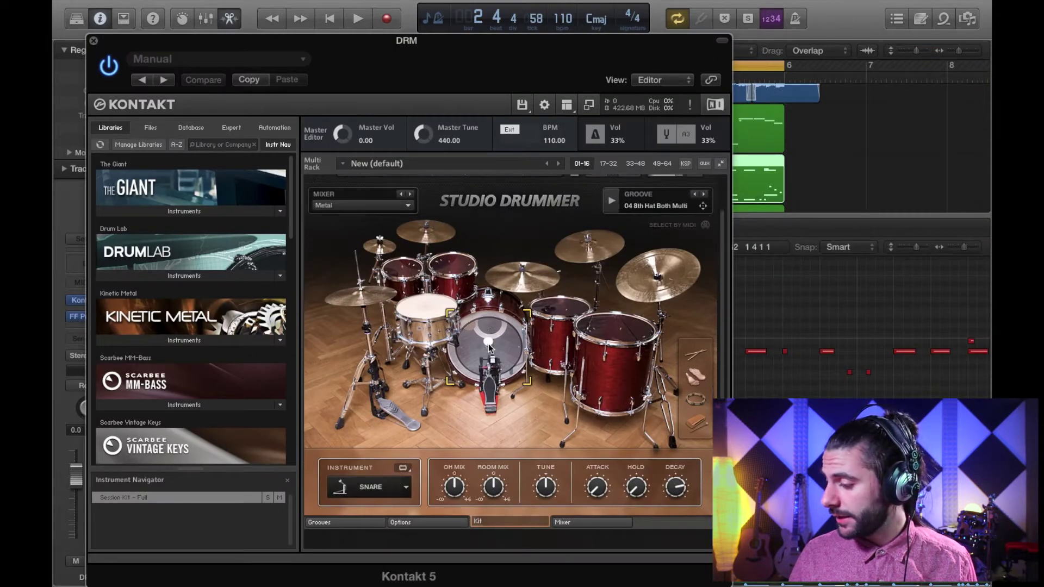
left_click(93, 41)
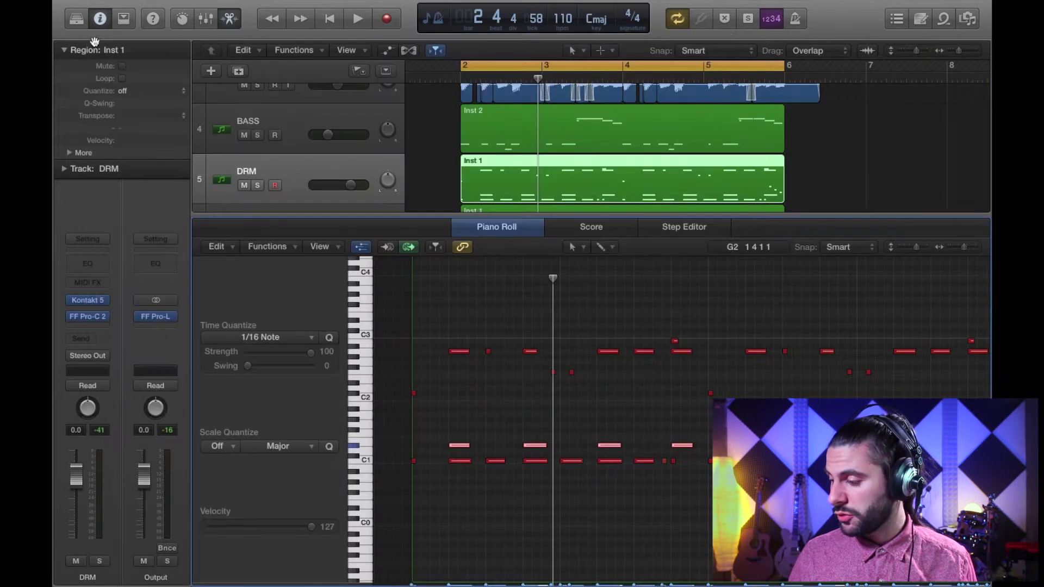
Hide the piano roll, play the DRM track in solo, and unsolo it again
left_click_drag(388, 216, 464, 489)
left_click(463, 501)
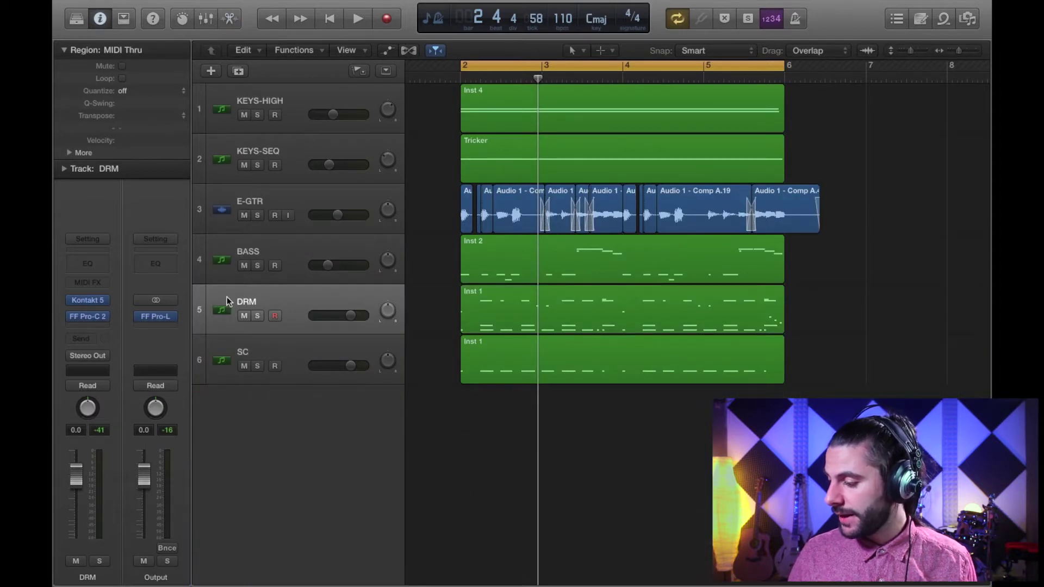
left_click(257, 316)
key("space")
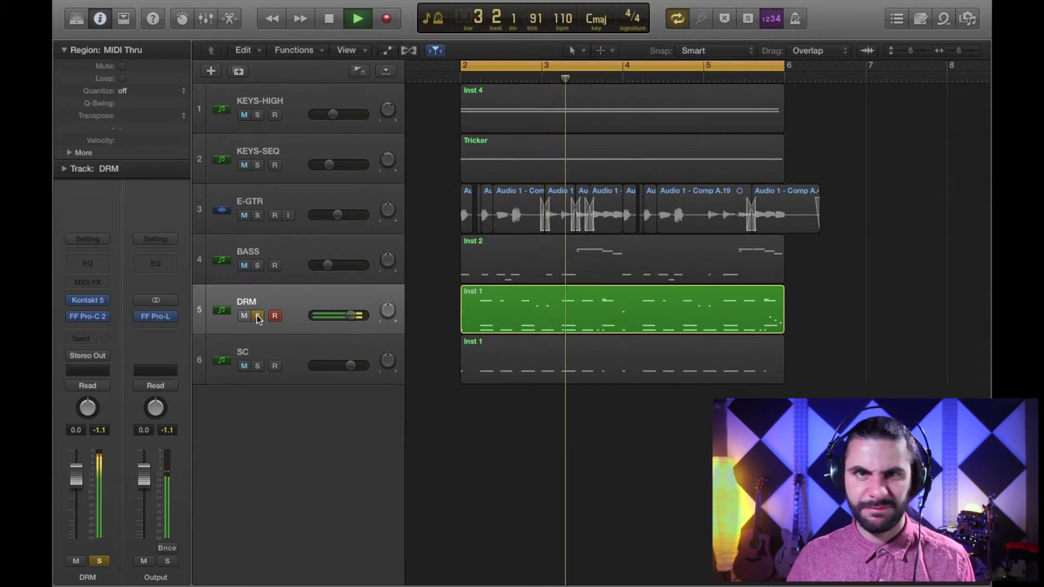
key("space")
left_click(256, 315)
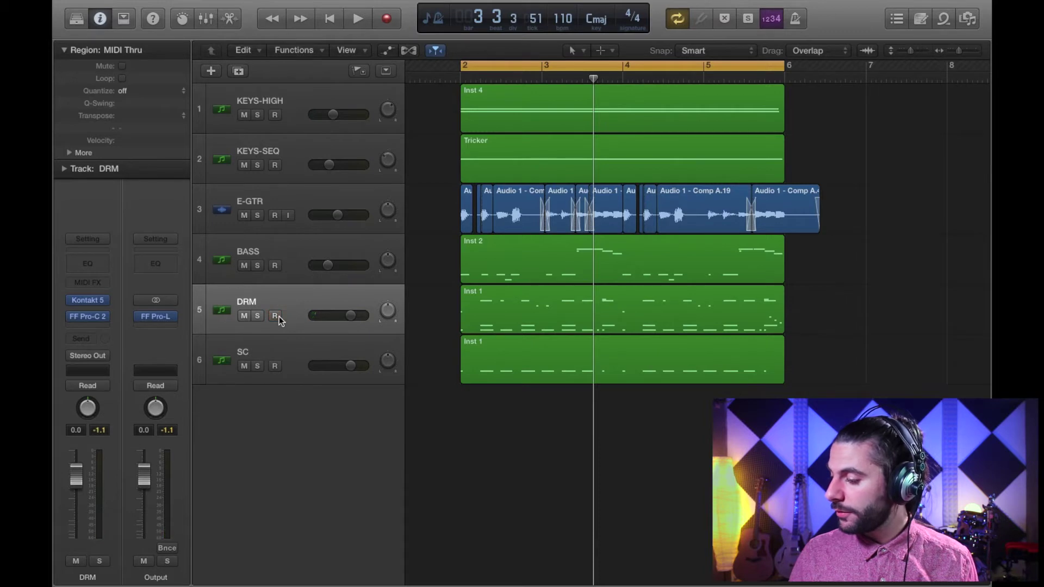
Select the SC track and open its MIDI region in the piano roll to examine the notes
left_click(278, 351)
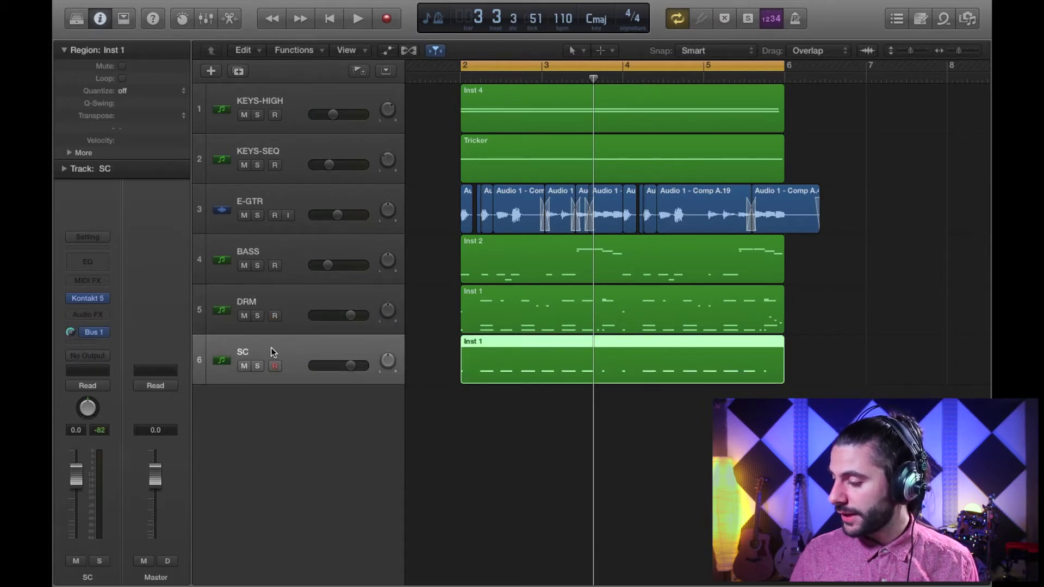
double_click(243, 353)
key("Return")
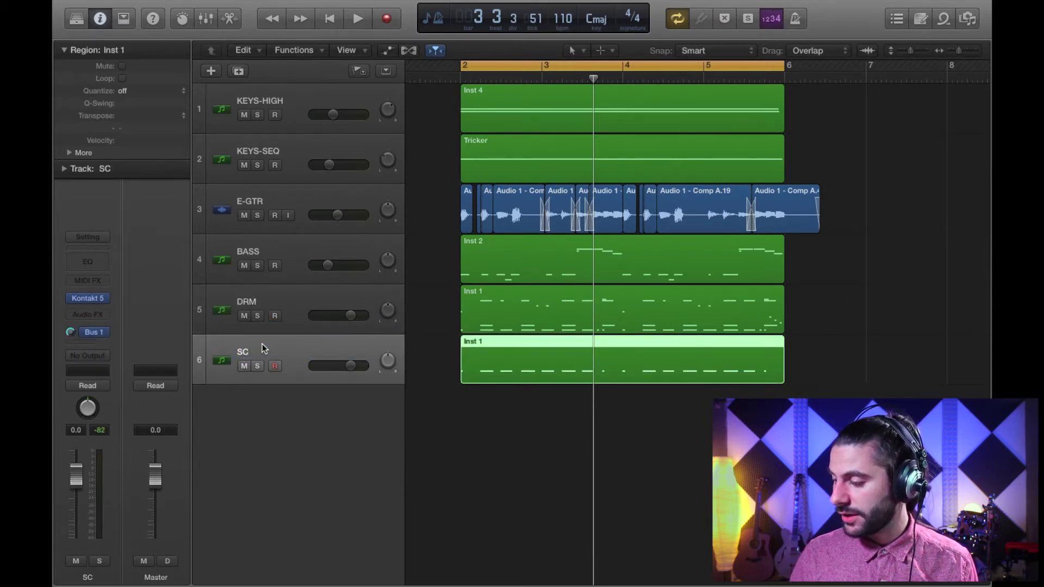
double_click(518, 365)
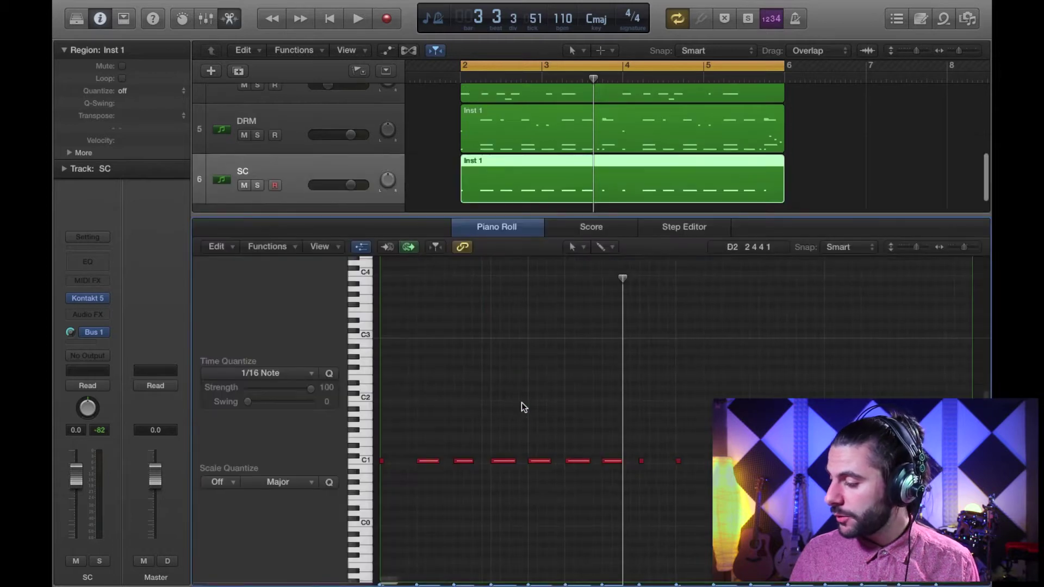
scroll(456, 159, "down", 1)
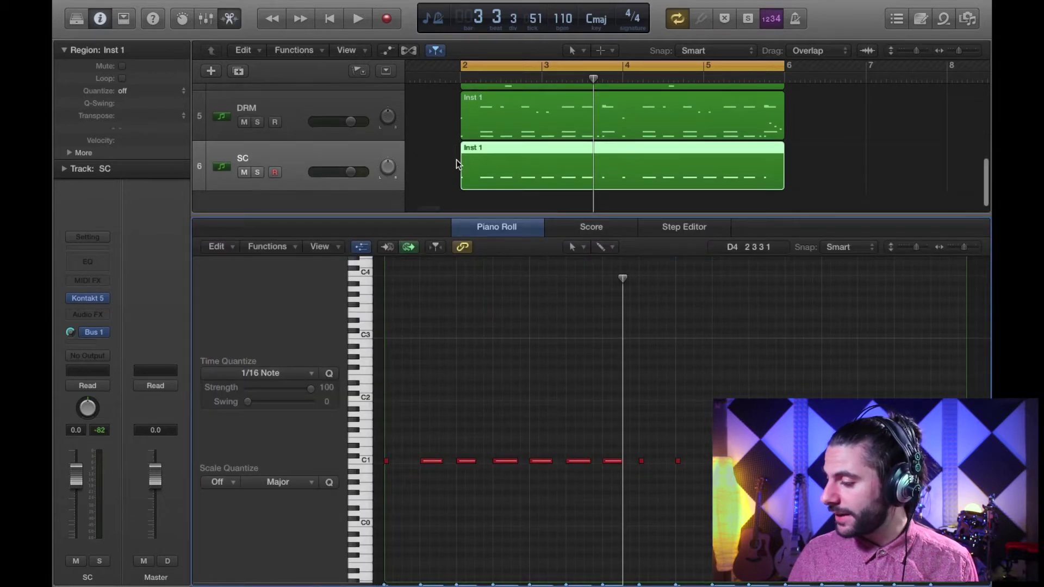
Solo the SC track, keep its output set to No Output, and play it back
left_click(257, 173)
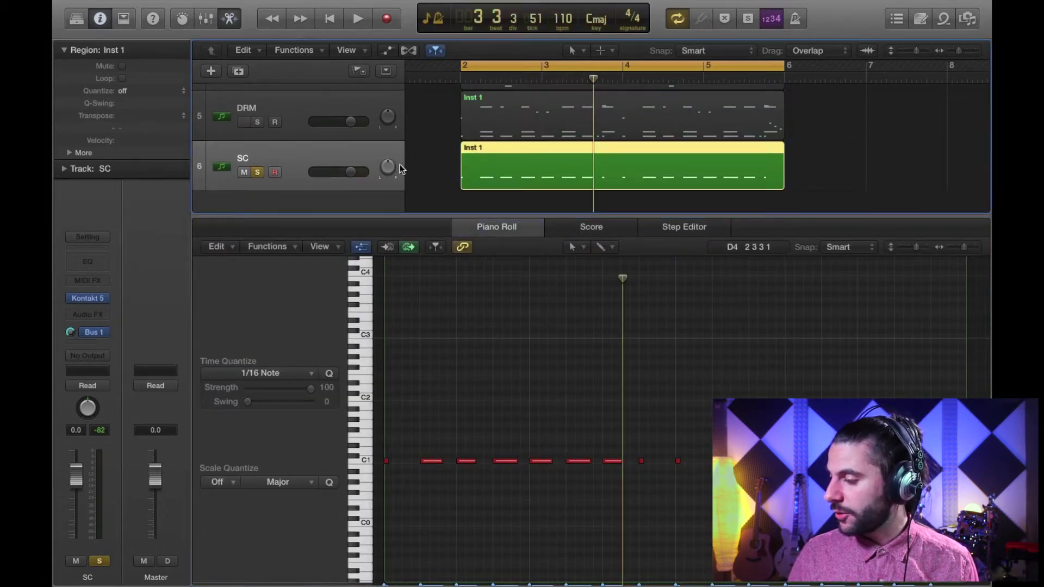
left_click(426, 178)
left_click(282, 158)
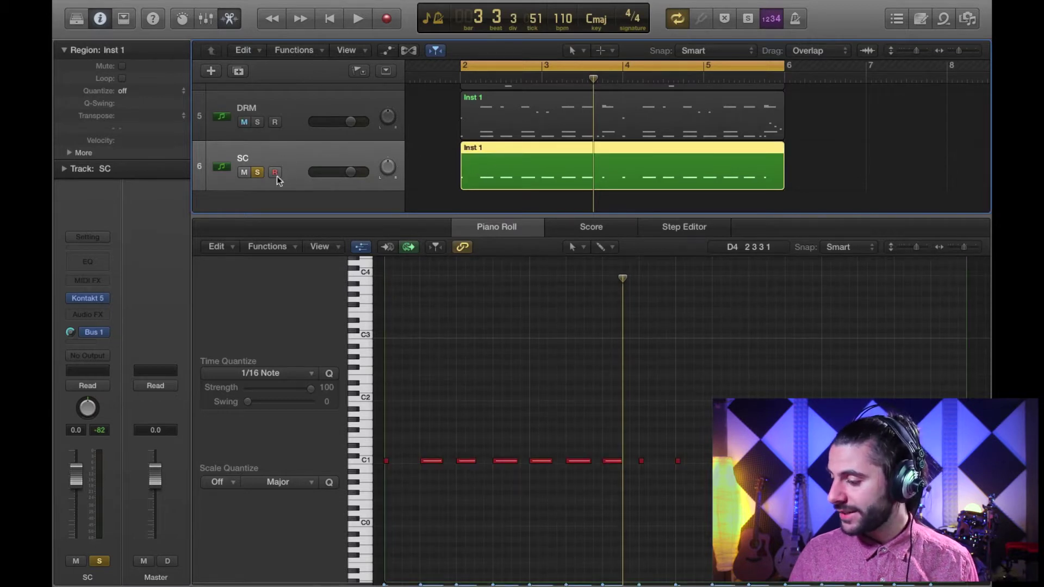
left_click(100, 354)
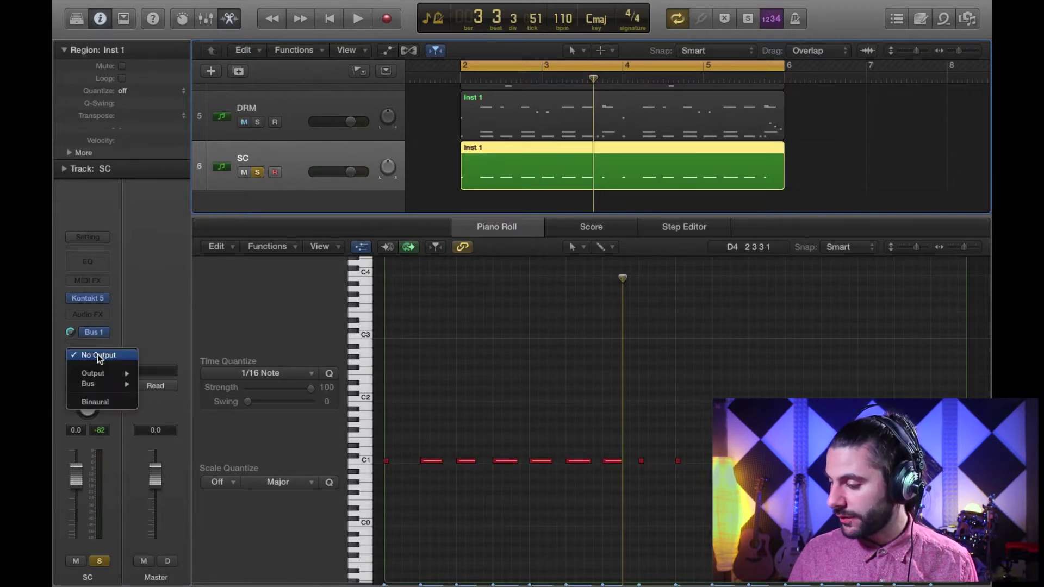
mouse_move(109, 374)
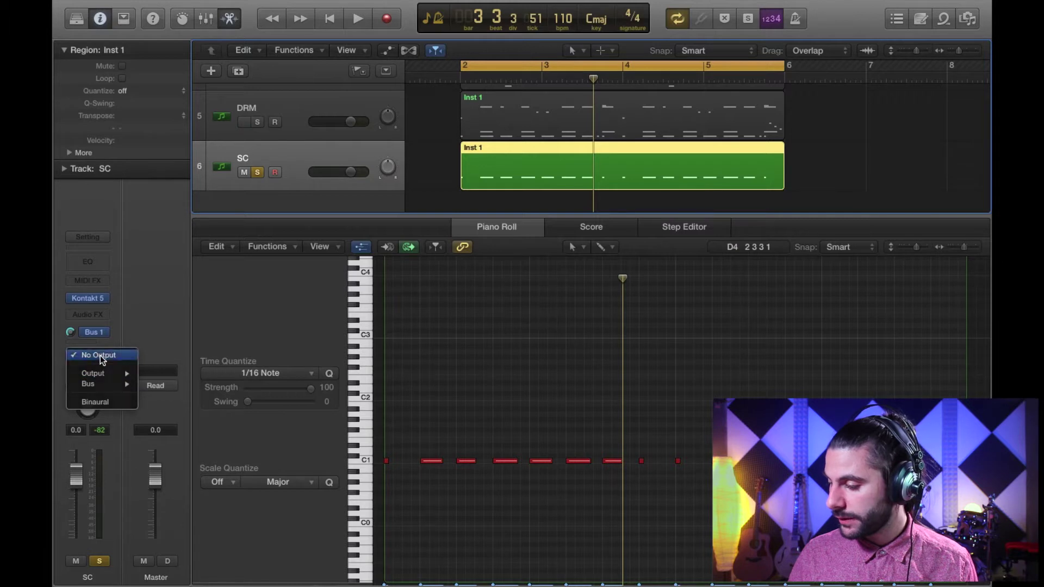
left_click(100, 354)
key("space")
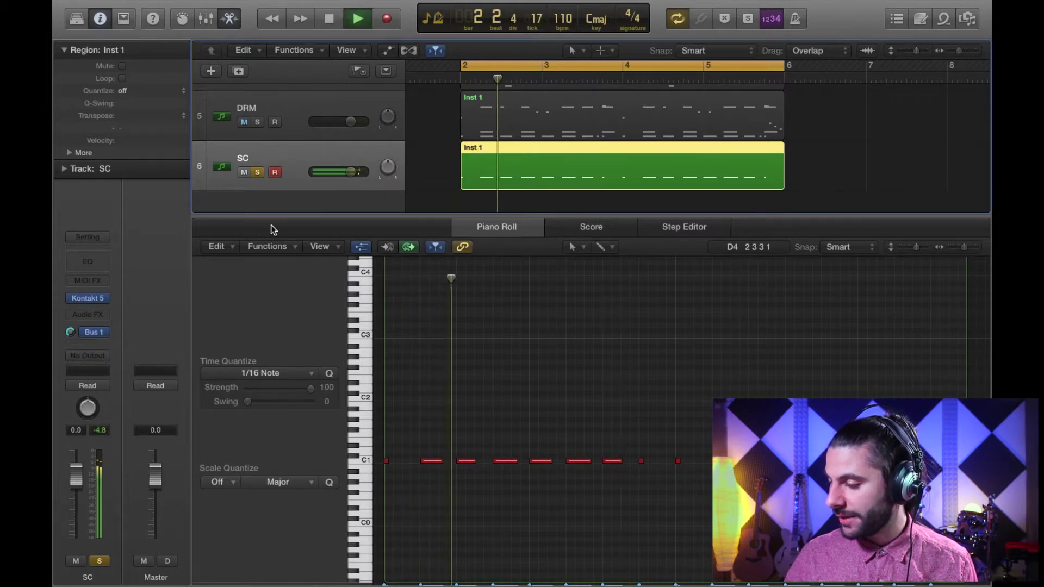
key("space")
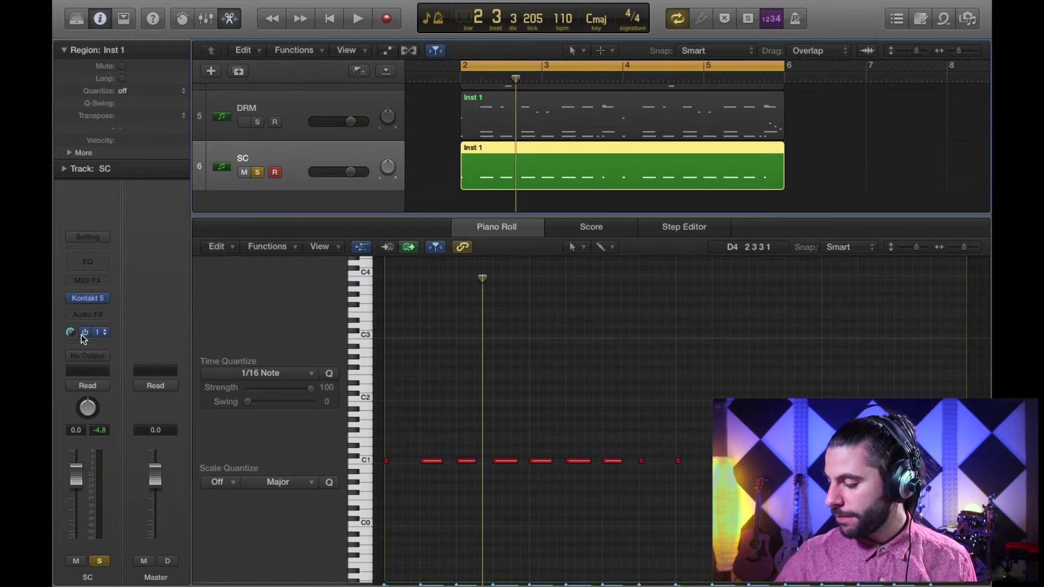
Check in the mixer that the SC aux channel's output is No Output, and unsolo the SC track
key("x")
left_click(499, 498)
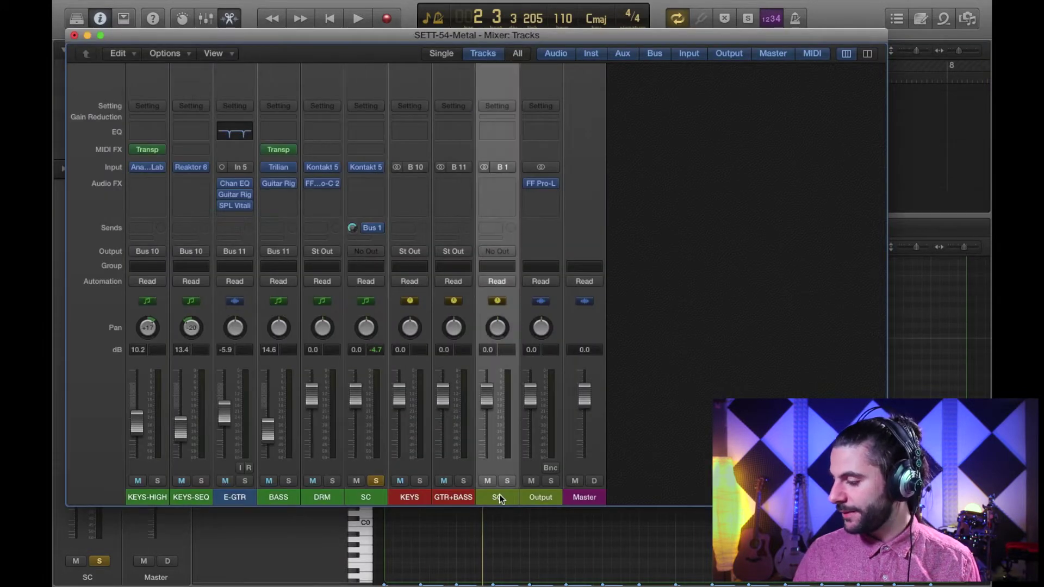
left_click(507, 250)
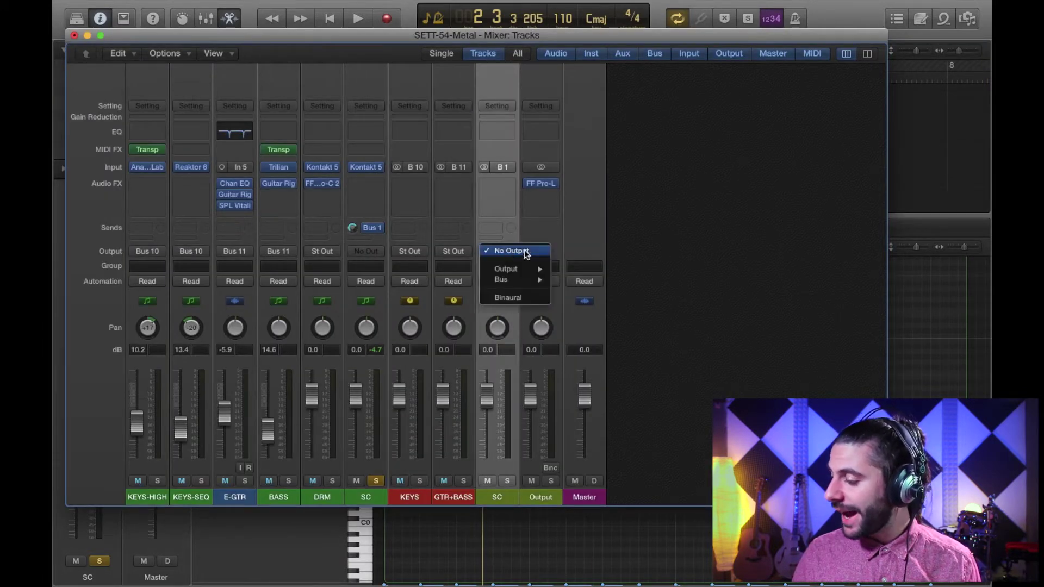
left_click(522, 252)
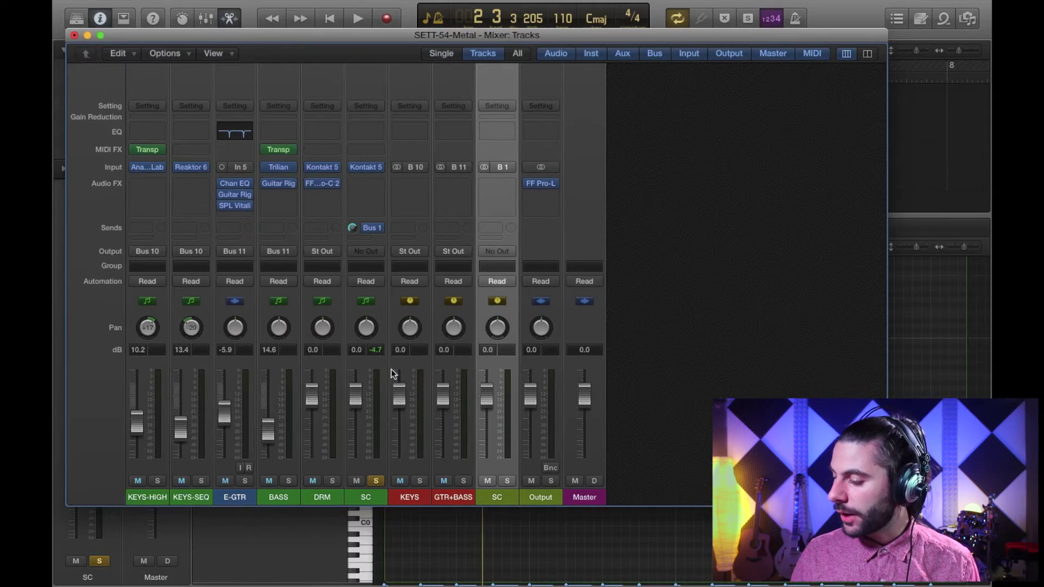
left_click(377, 480)
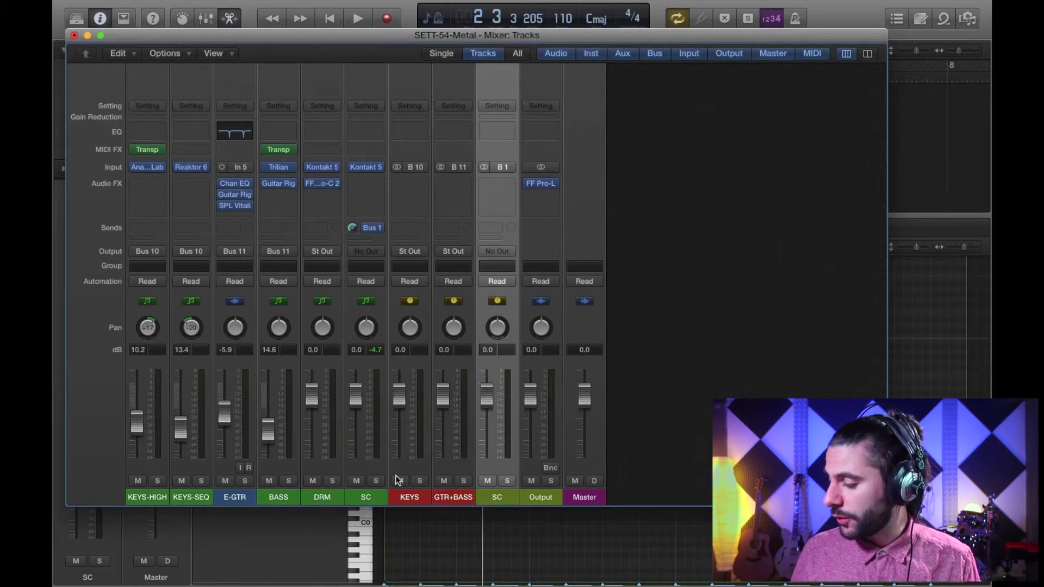
Insert the stereo FabFilter Pro-C 2 compressor in the first audio effect slot of the GTR+BASS bus
left_click(453, 497)
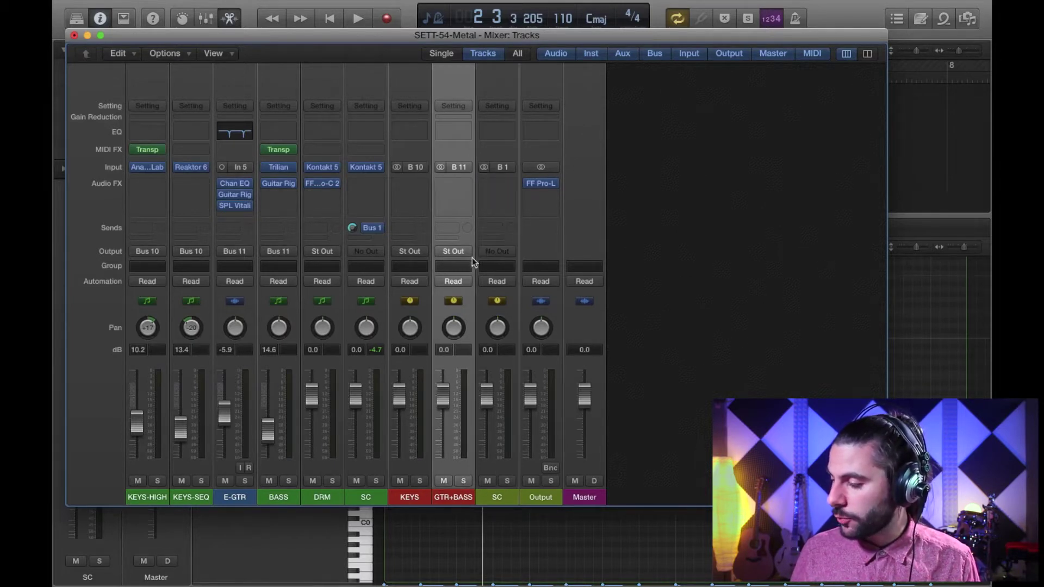
left_click(459, 183)
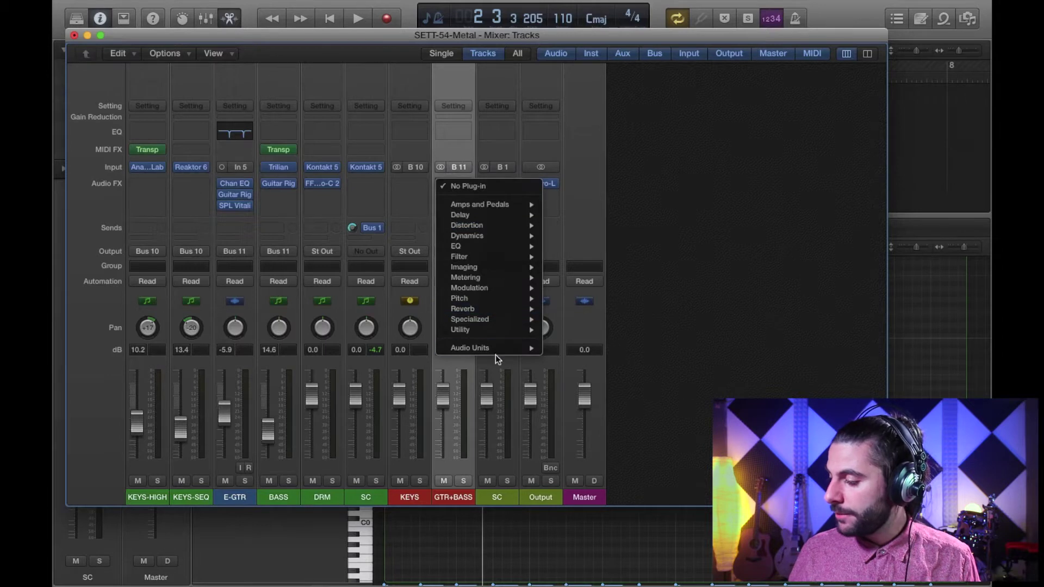
mouse_move(493, 349)
mouse_move(582, 383)
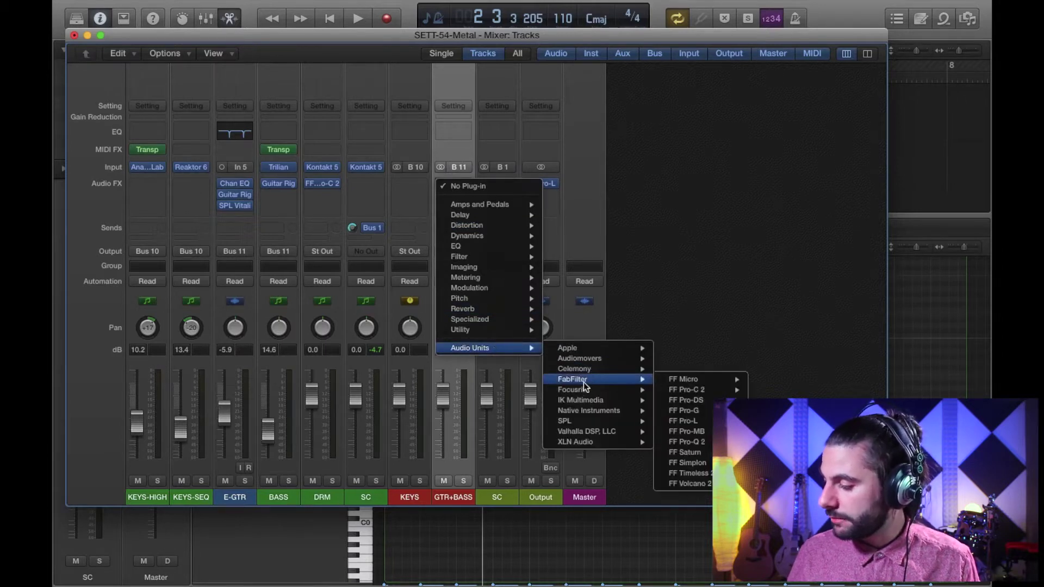
mouse_move(707, 391)
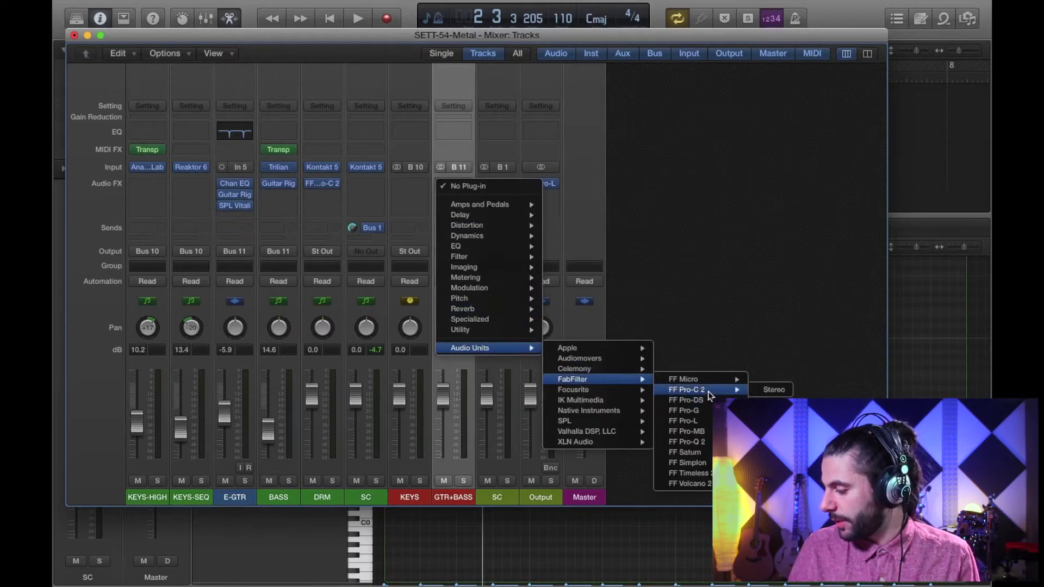
left_click(772, 391)
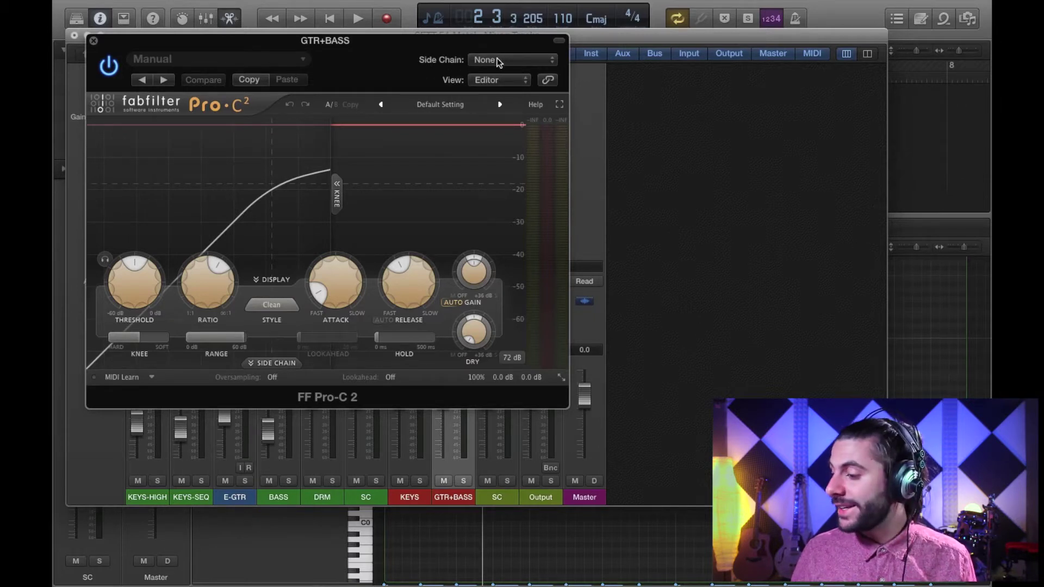
Solo the GTR+BASS bus and play it back with the compressor reacting to its own signal
left_click(464, 481)
key("space")
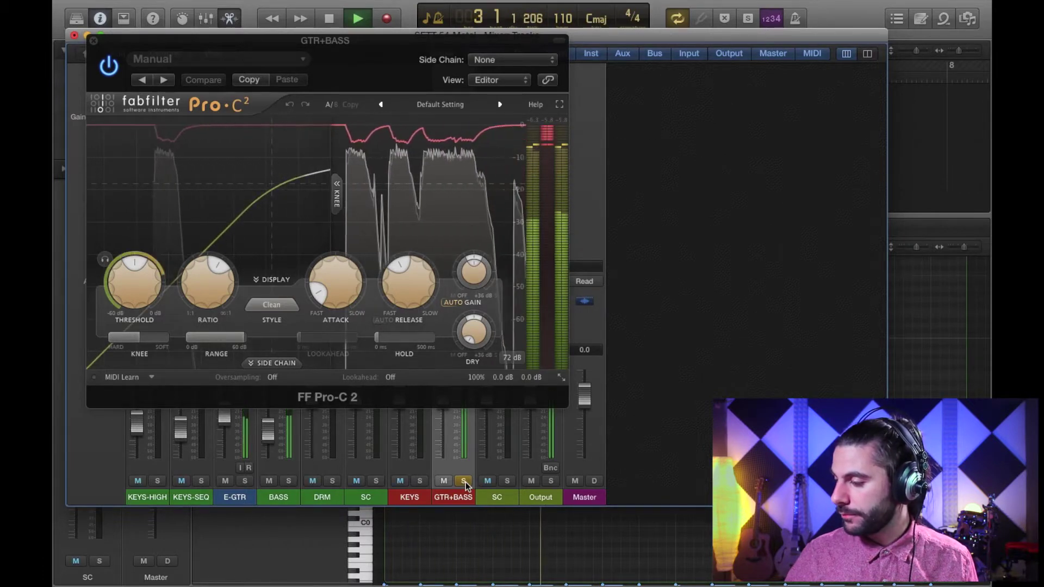
key("space")
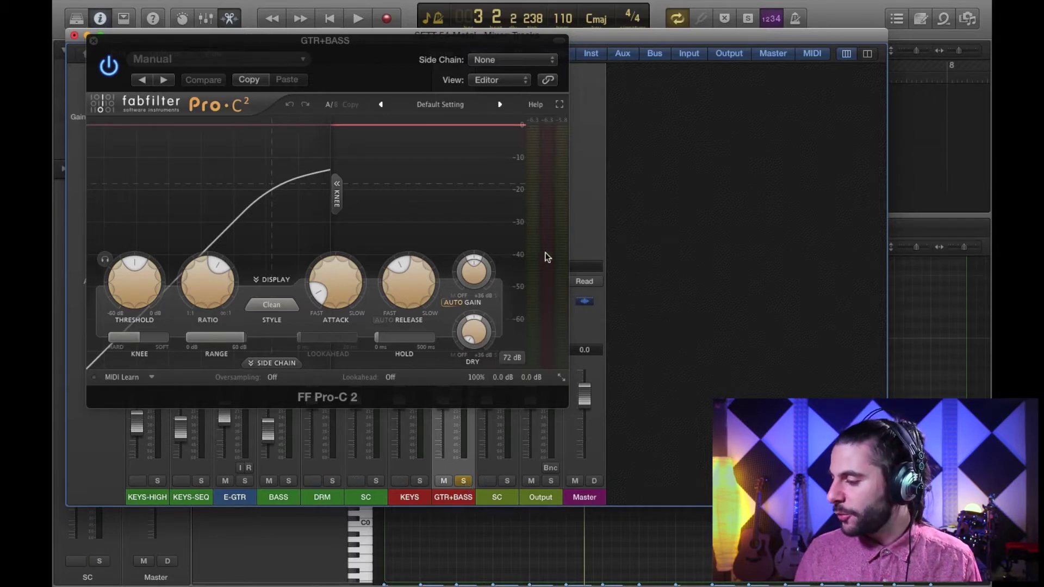
Set the compressor's side chain source to Bus 1 and select the SC aux channel
left_click(498, 60)
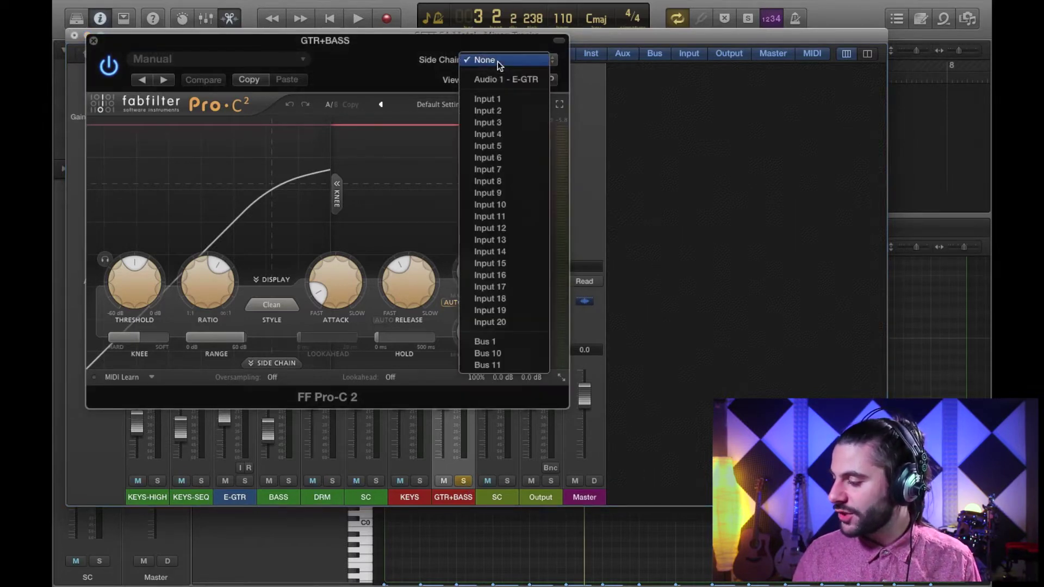
left_click(499, 342)
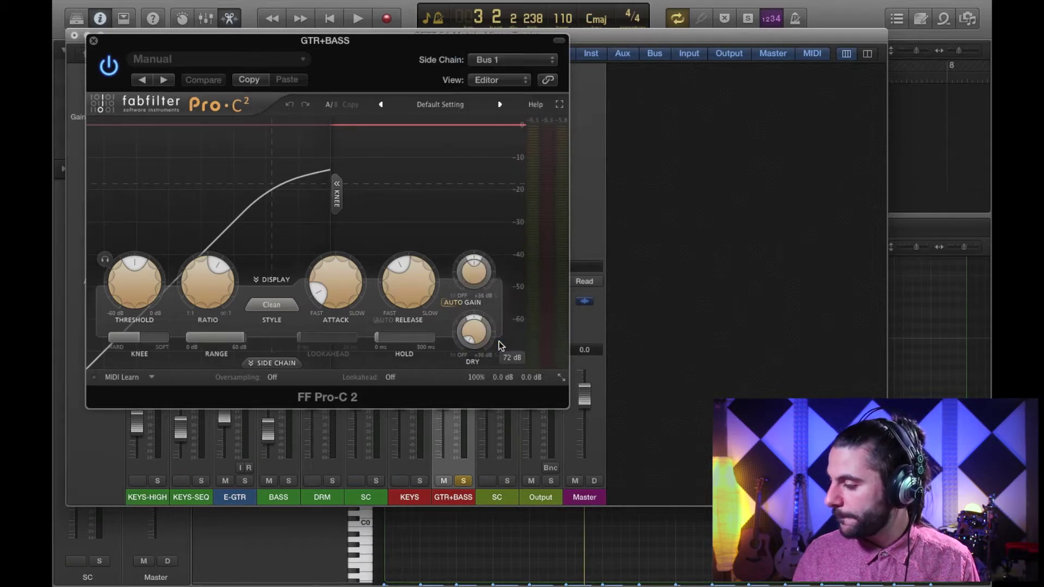
left_click(498, 501)
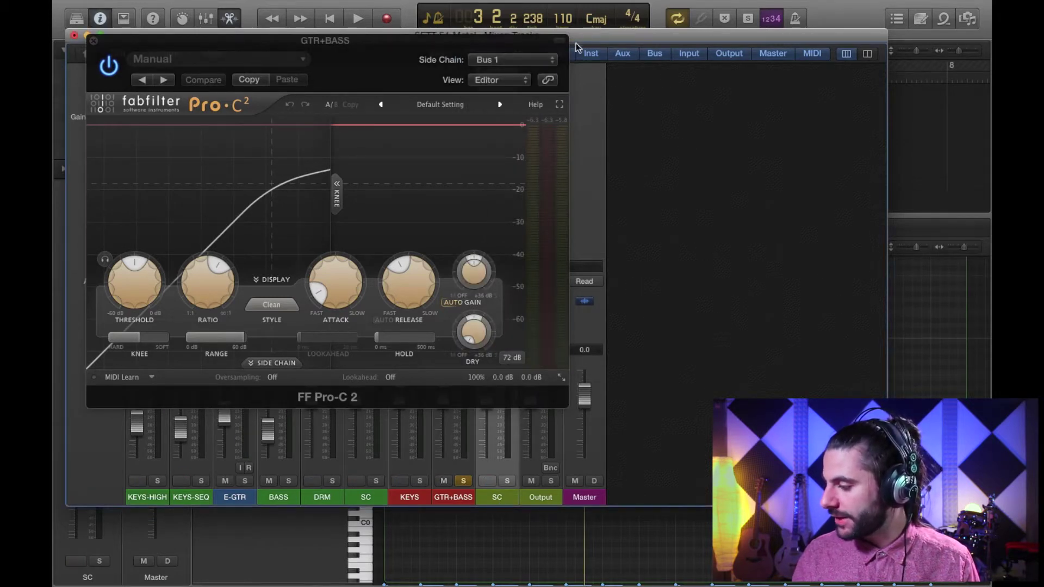
Expand the compressor's side chain section, use the external trigger input, and turn off auto gain
left_click_drag(459, 47, 404, 38)
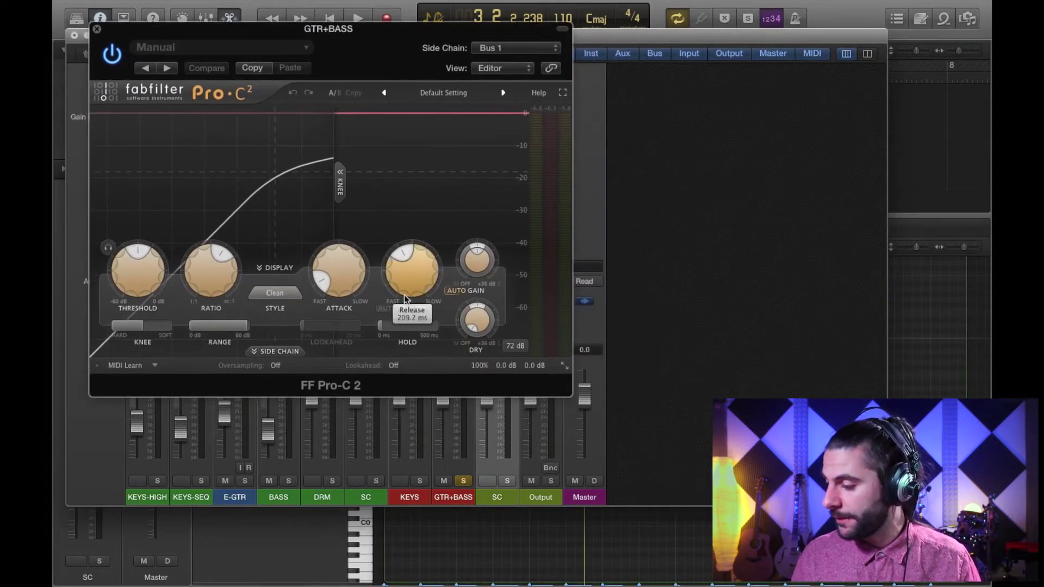
left_click(271, 352)
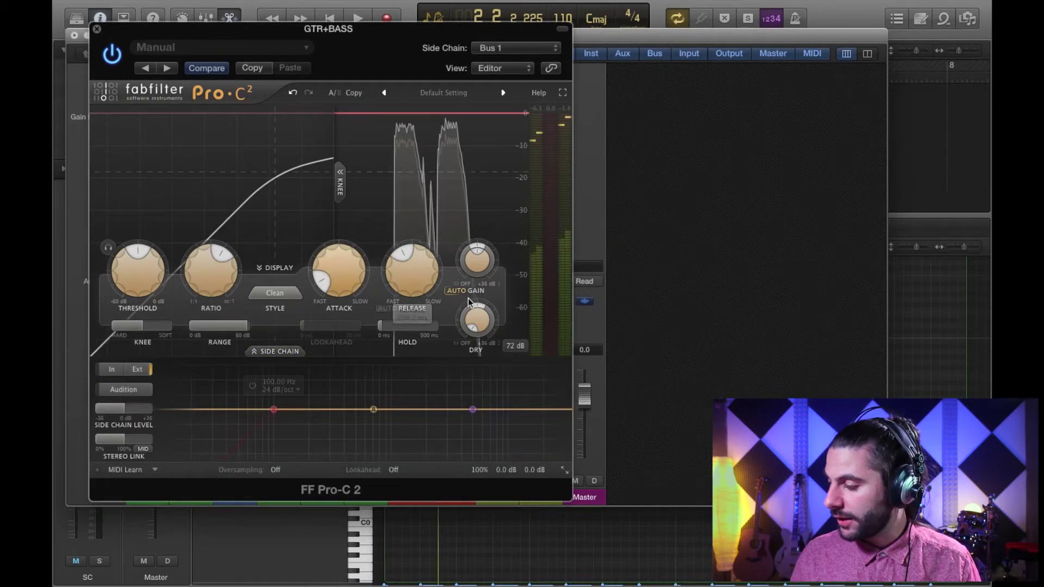
left_click(452, 291)
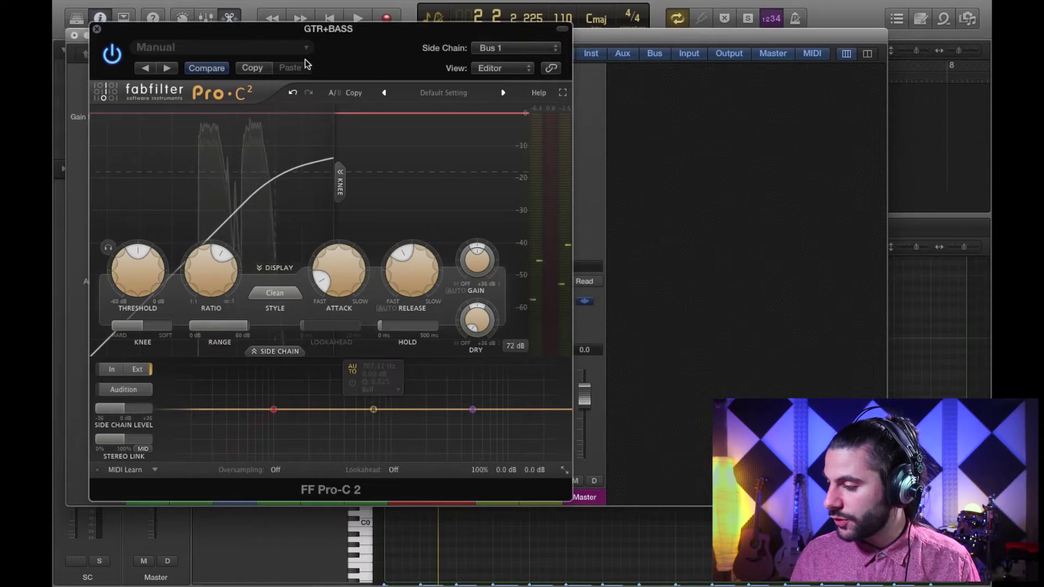
Solo the SC aux channel as well and play back to examine the sidechained gain reduction on GTR+BASS
left_click_drag(473, 42, 918, 40)
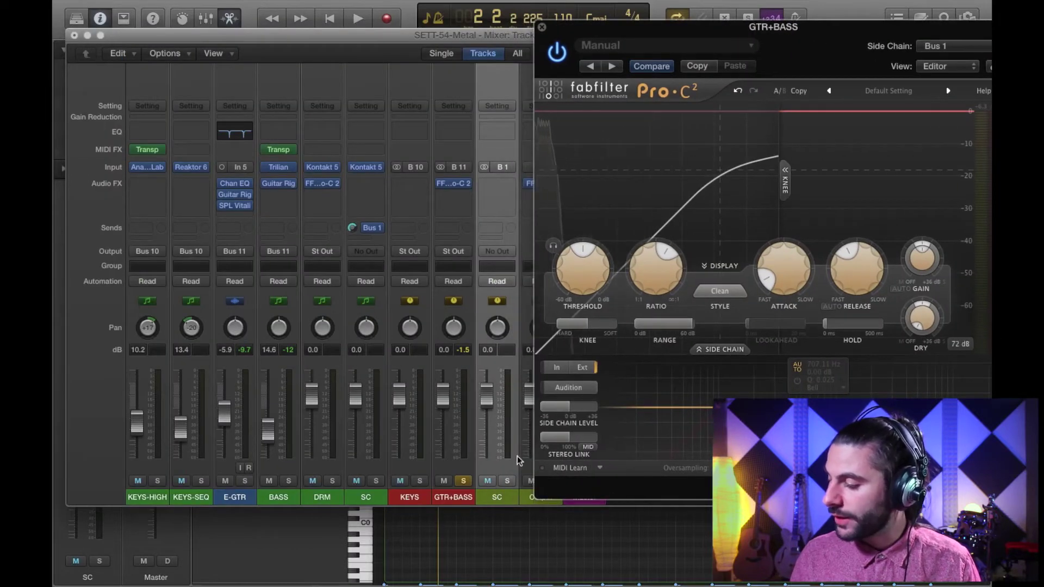
left_click(506, 481)
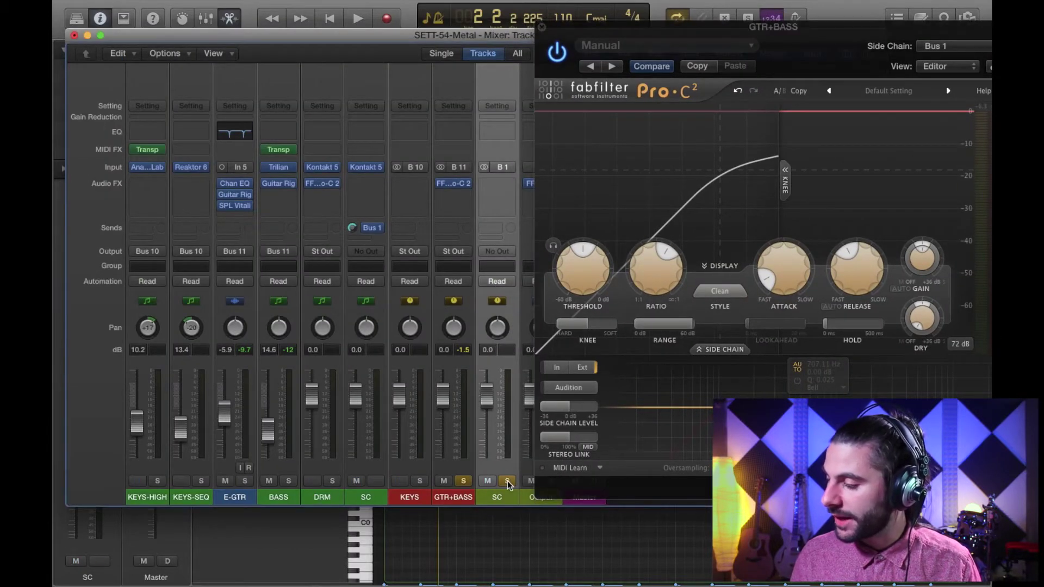
left_click_drag(671, 46, 280, 37)
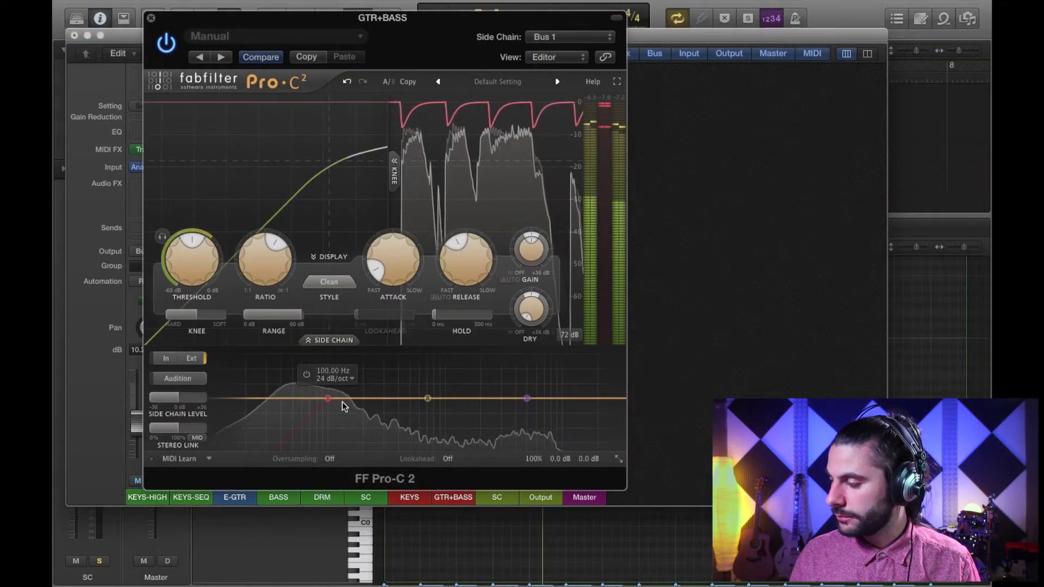
mouse_move(343, 405)
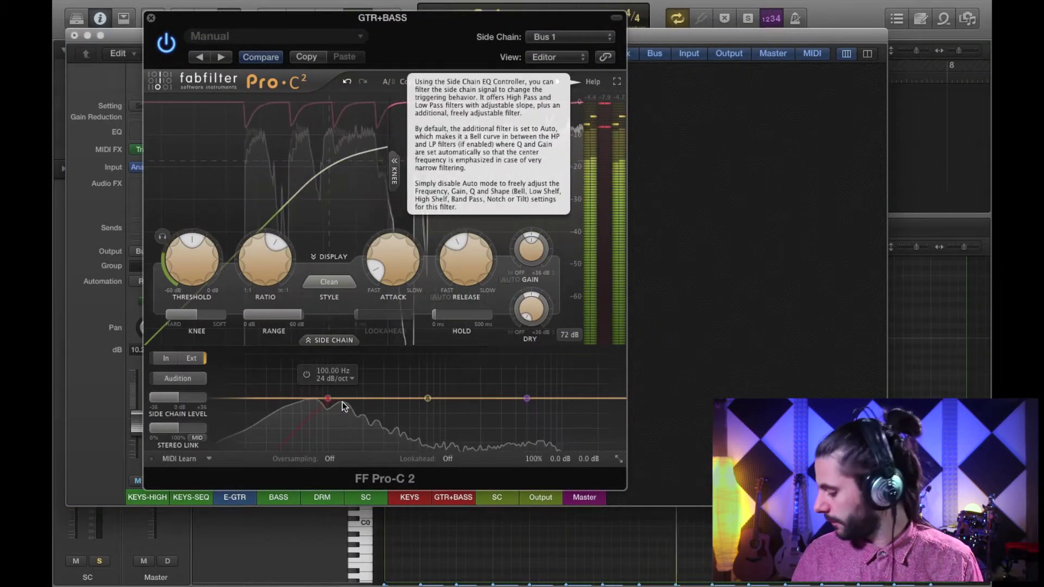
key("space")
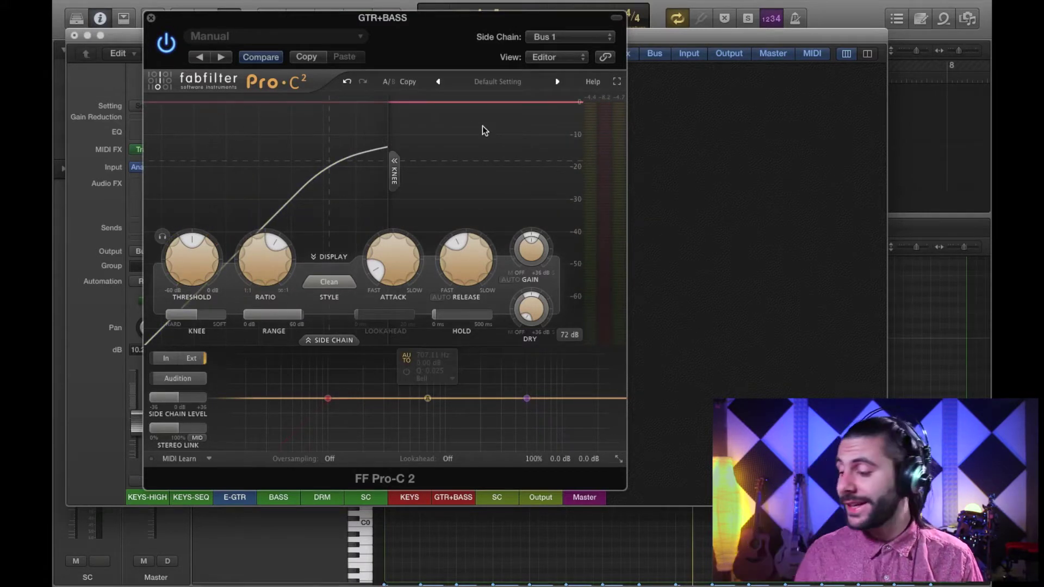
key("space")
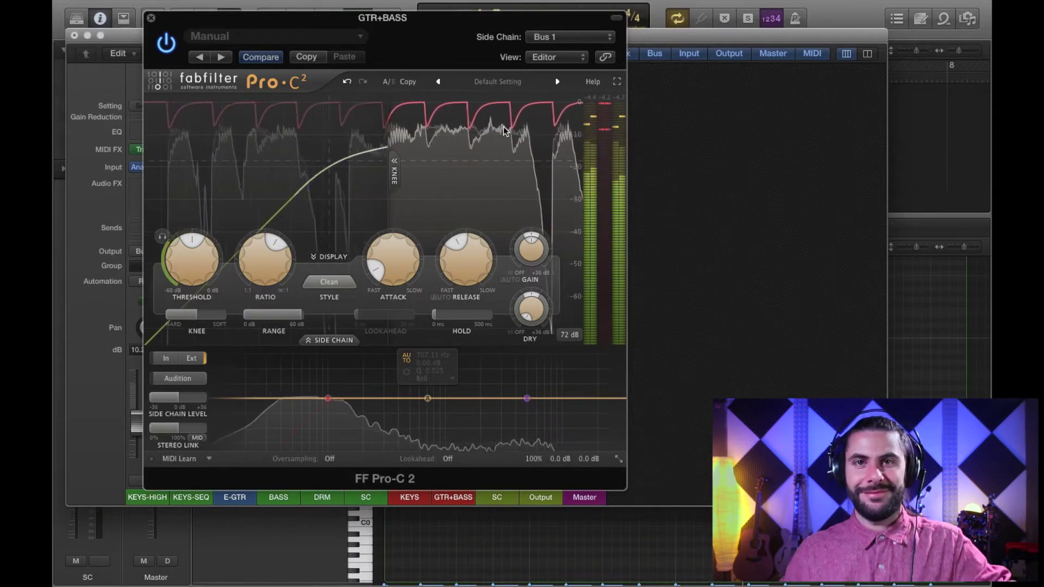
Add the DRM track to the solo and play back while watching the GTR+BASS compressor
key("super+w")
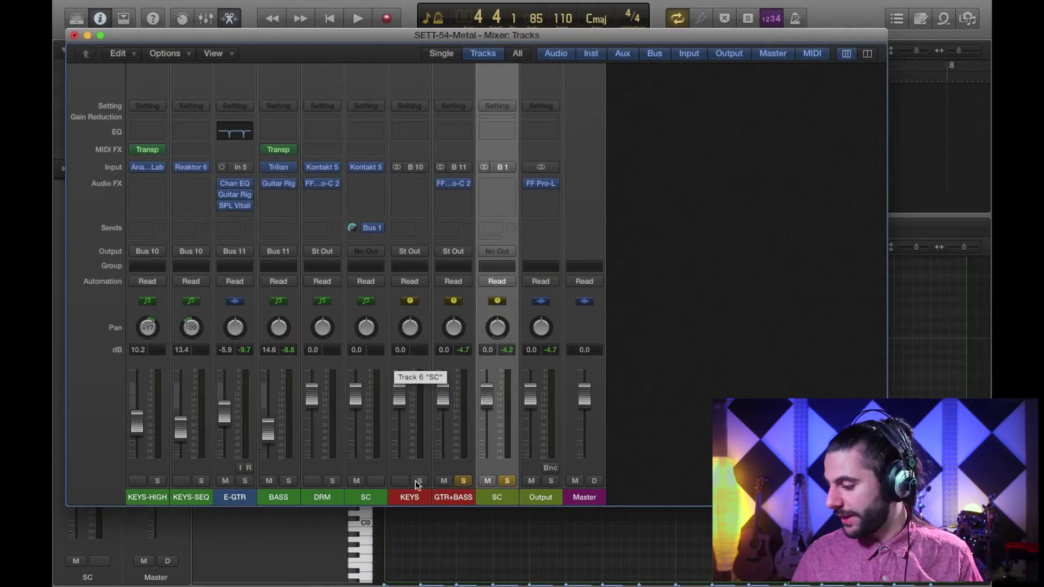
left_click(332, 481)
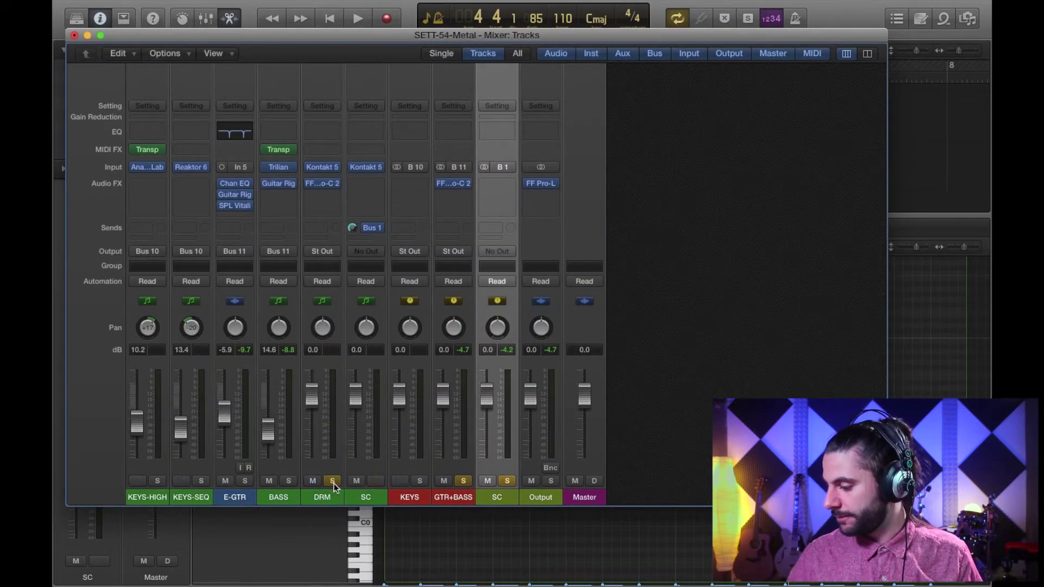
key("space")
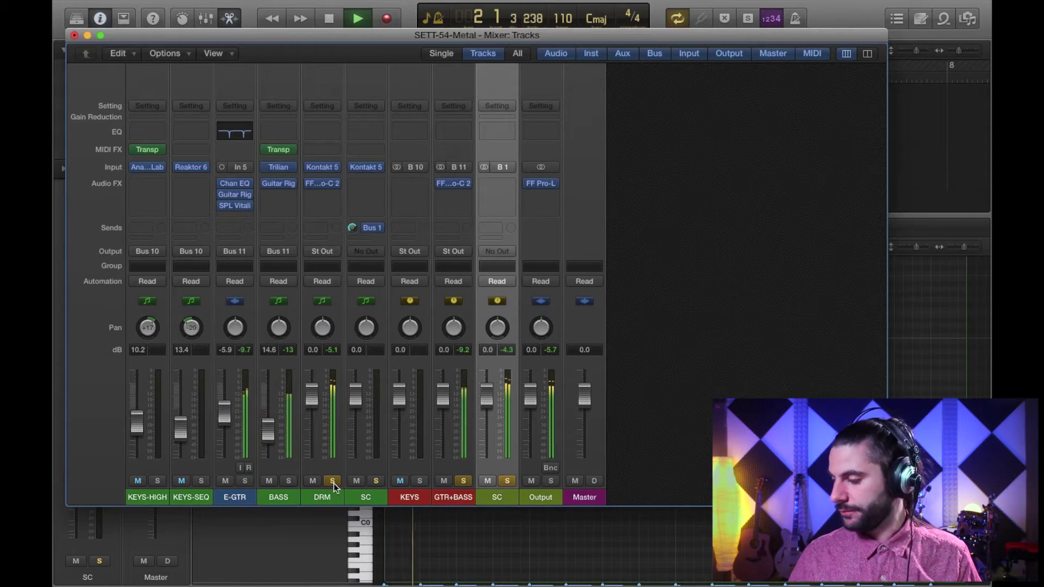
left_click(456, 185)
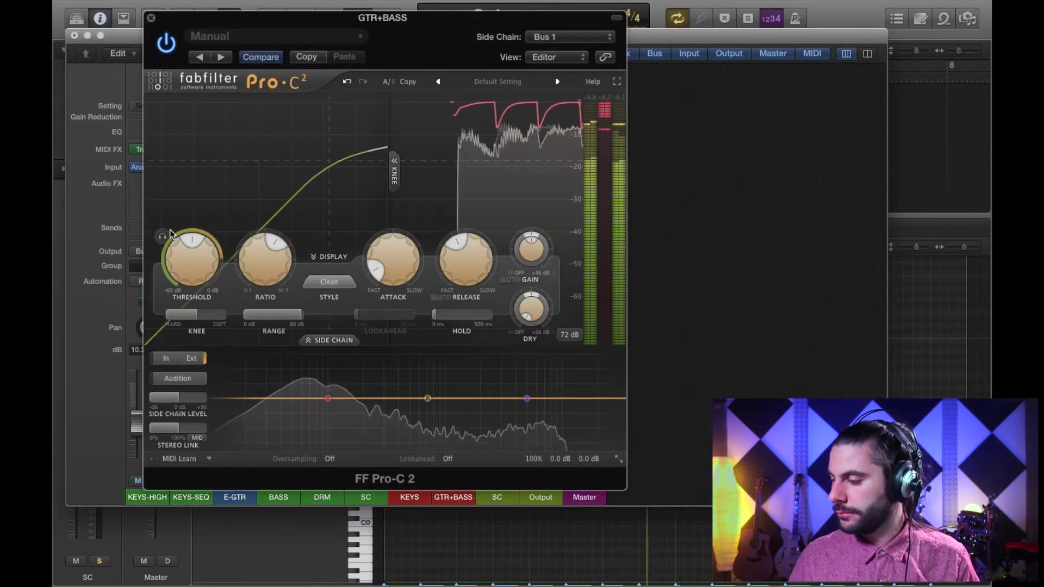
mouse_move(194, 263)
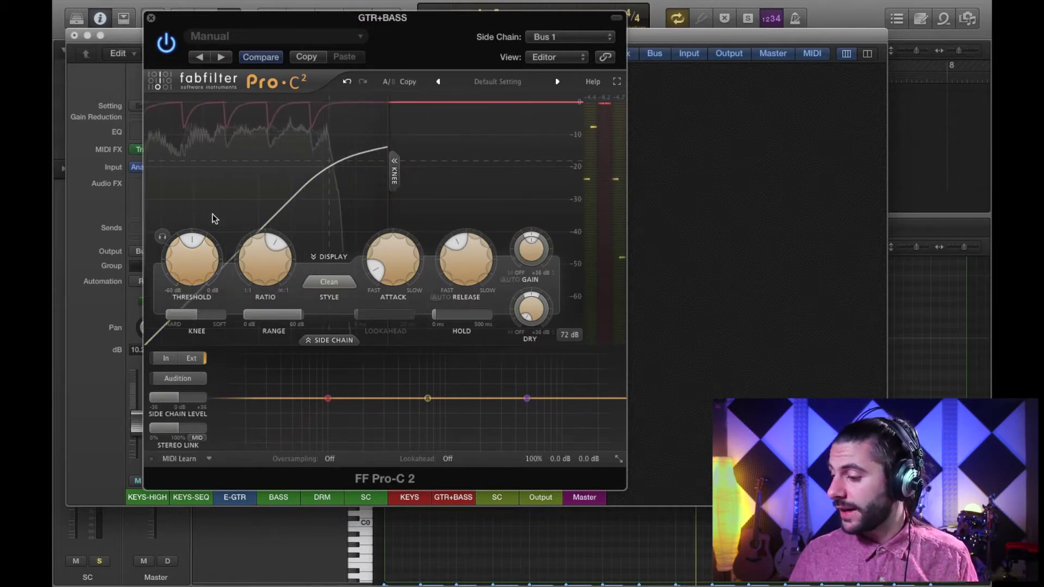
Lower the GTR+BASS compressor's threshold to just below -30 dB during playback for an exaggerated pumping effect
left_click_drag(185, 256, 177, 322)
scroll(174, 265, "down", 5)
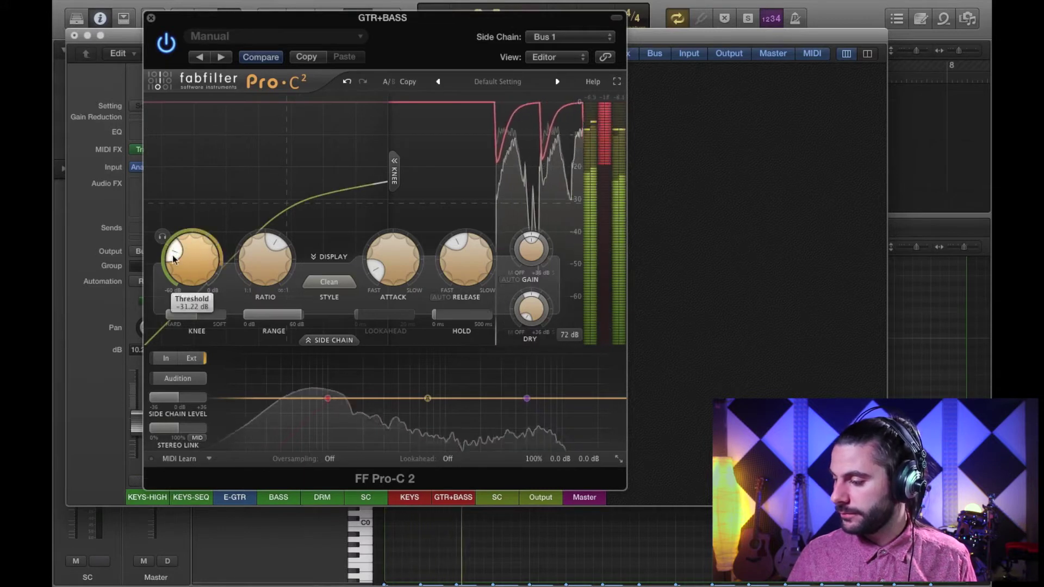
left_click_drag(174, 265, 171, 257)
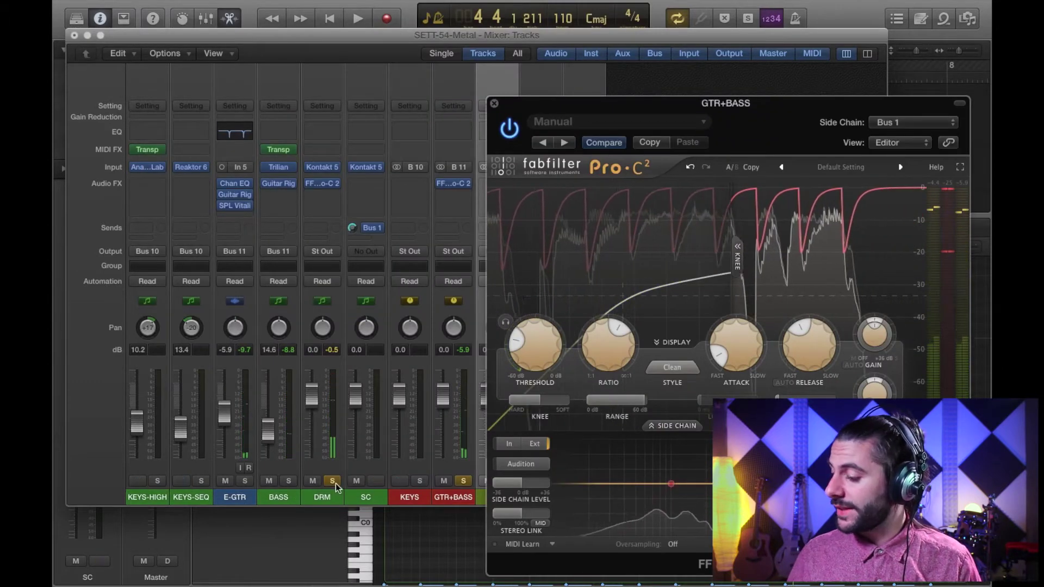
Unsolo the DRM track and compare GTR+BASS playback with the compressor bypassed and enabled
left_click(332, 481)
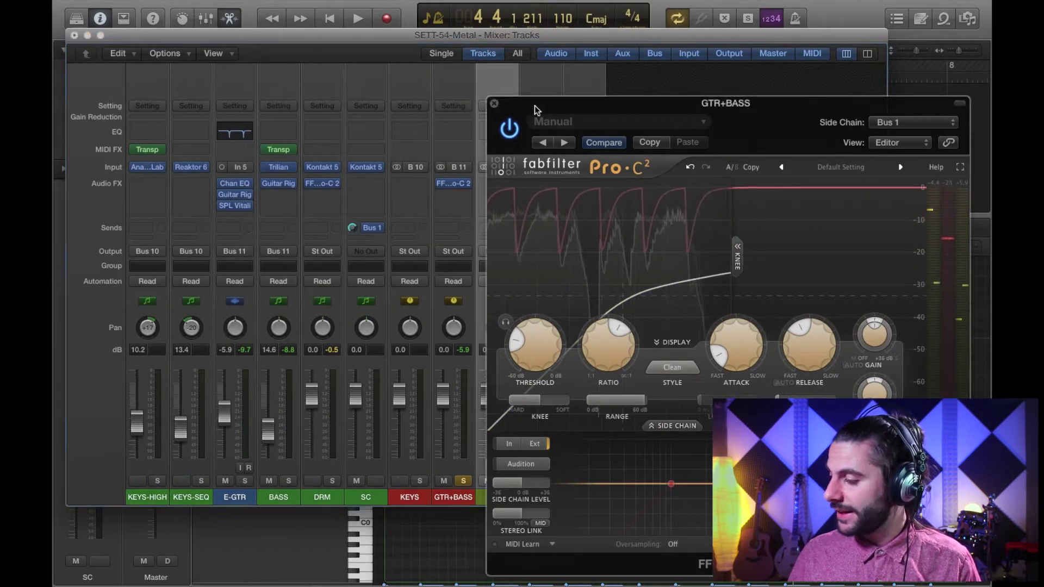
left_click_drag(523, 103, 569, 35)
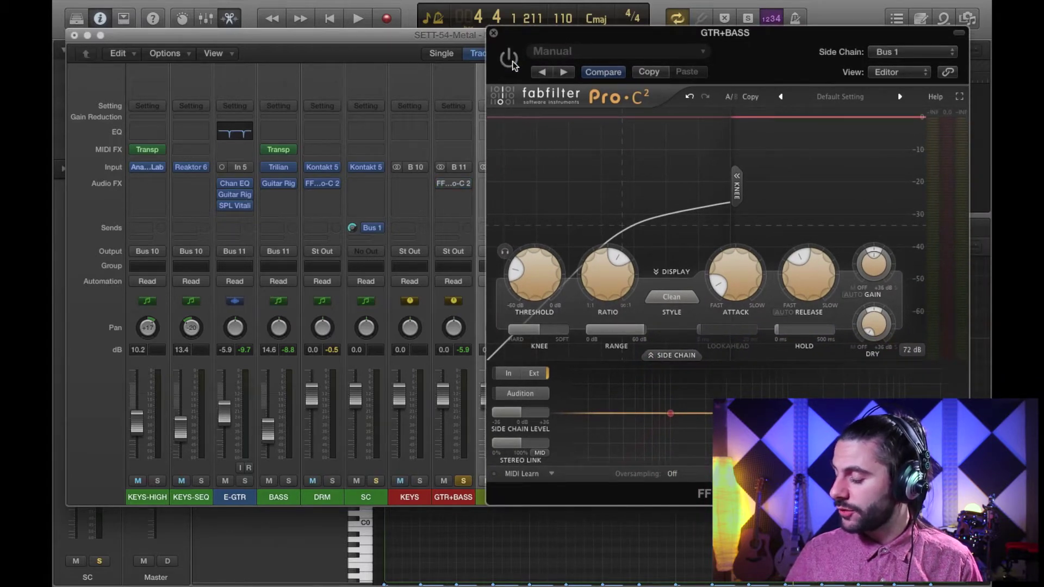
key("space")
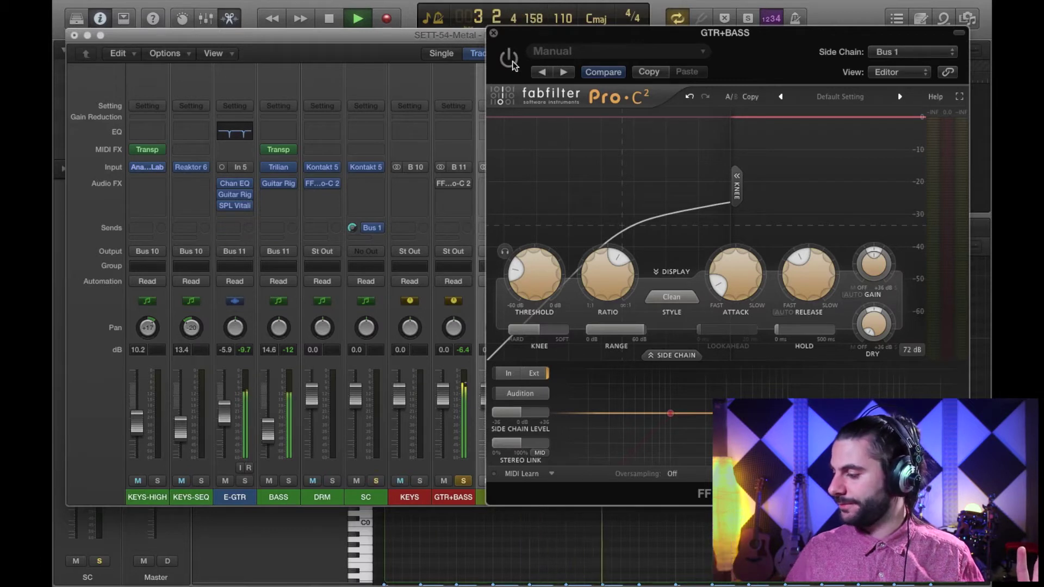
key("space")
left_click(510, 60)
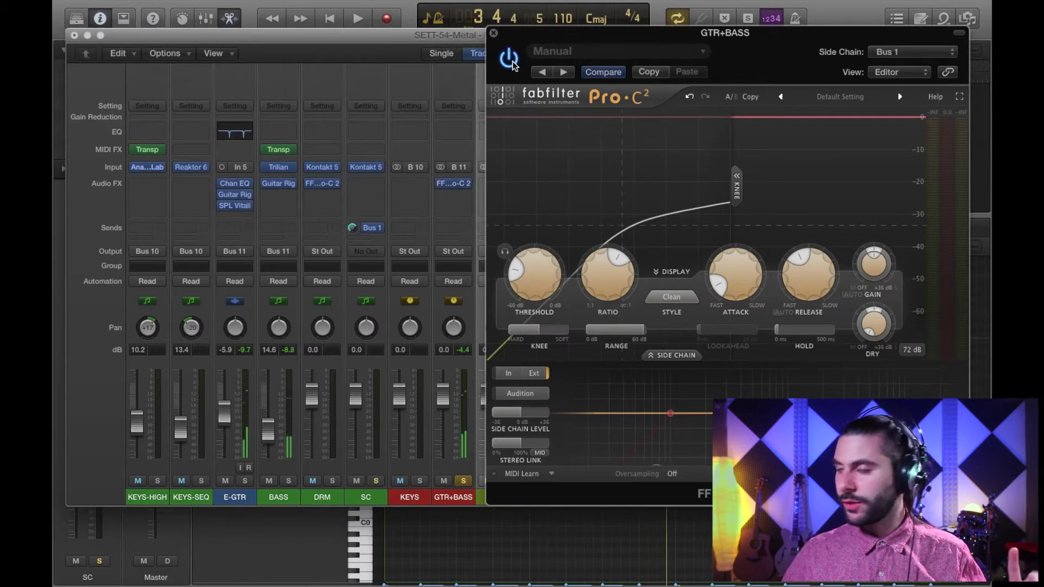
key("space")
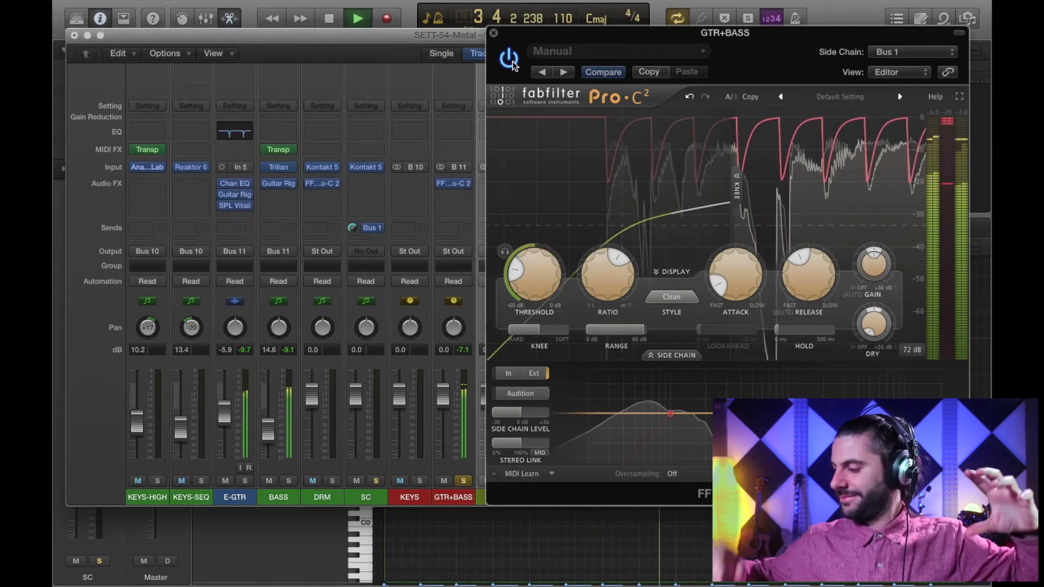
key("space")
Set the GTR+BASS compressor's threshold to -22.12 dB and close the plug-in window
left_click_drag(530, 273, 529, 245)
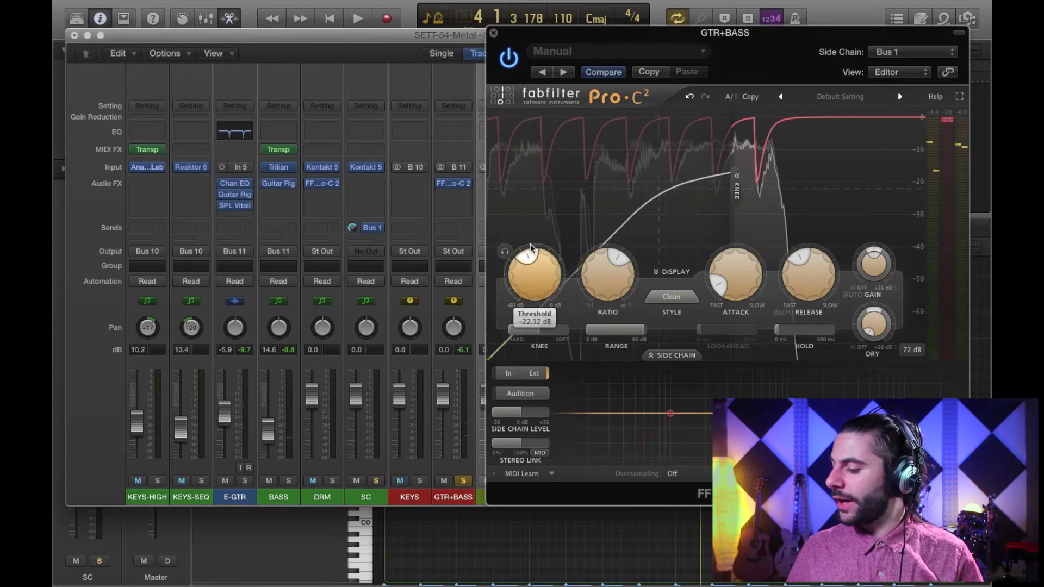
left_click(493, 34)
Unsolo the GTR+BASS bus, solo the KEYS bus instead, and play it back
left_click(463, 481)
left_click(420, 480)
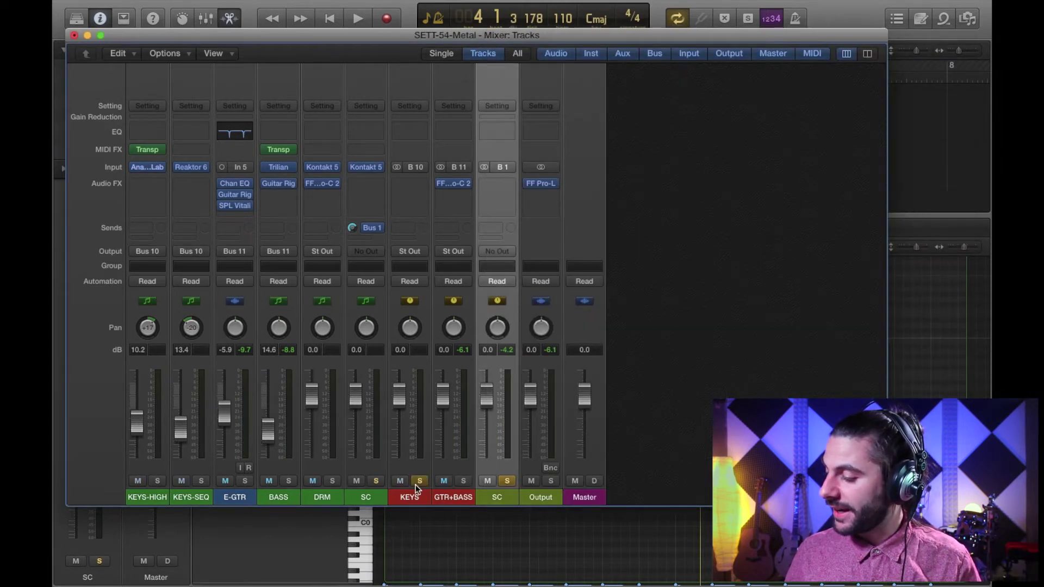
key("space")
Copy the Pro-C 2 compressor from GTR+BASS to the KEYS bus, open it, and play back
mouse_move(449, 184)
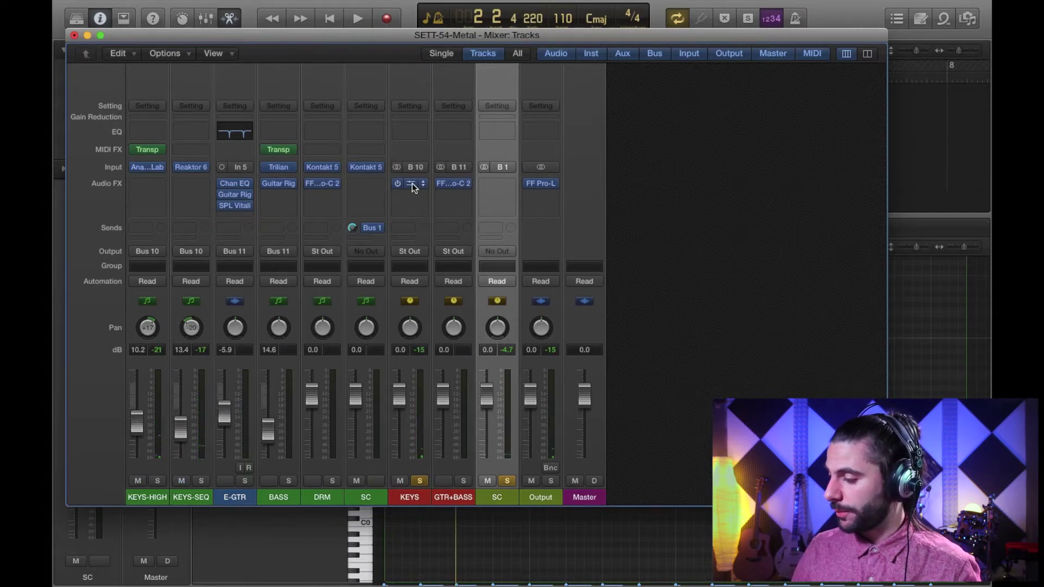
left_click(412, 183)
key("space")
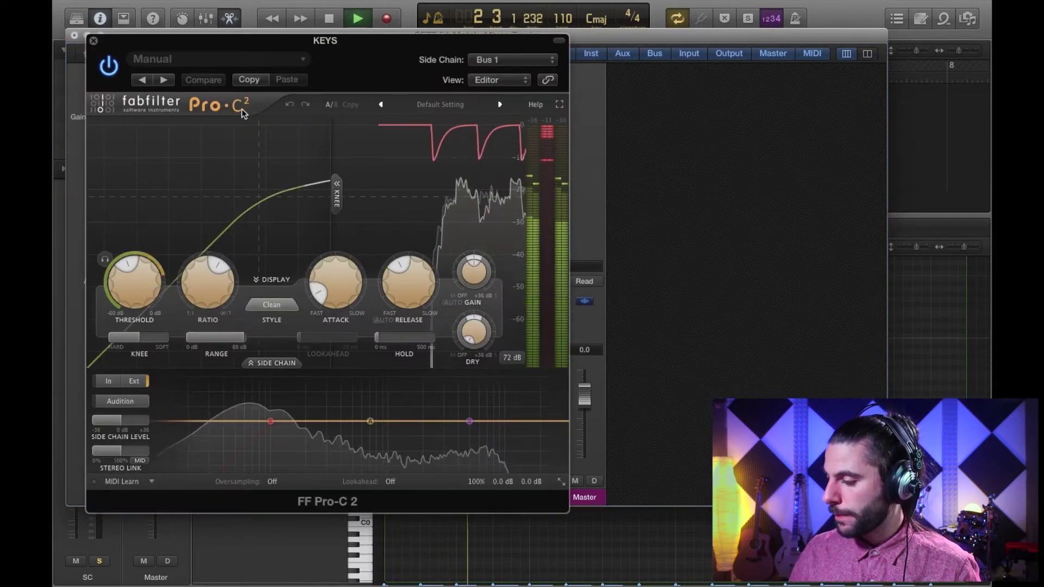
Close the KEYS compressor window, clear all solos in the mixer, and play back the full mix
key("super+w")
key("space")
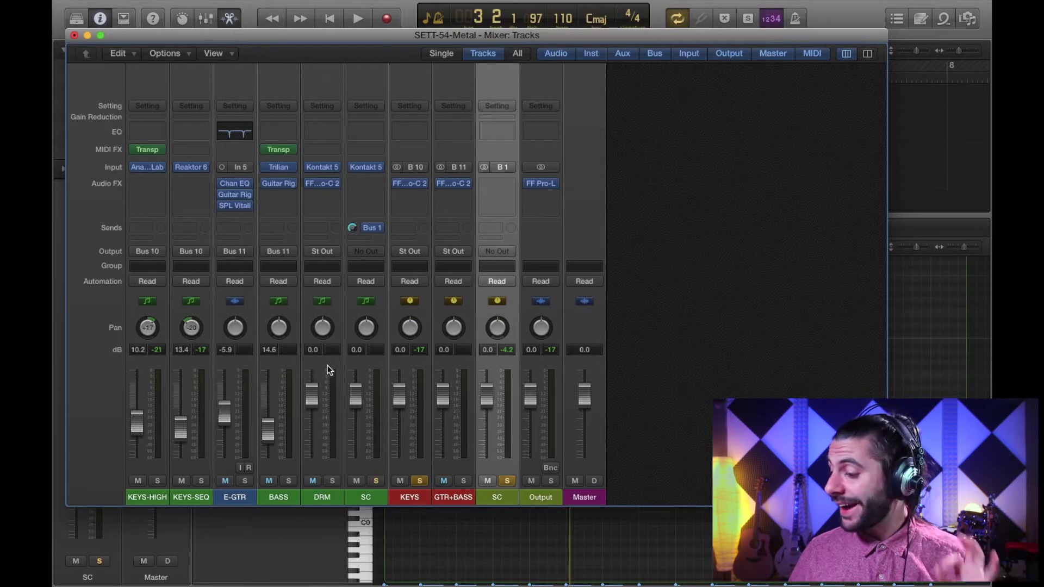
left_click(507, 481)
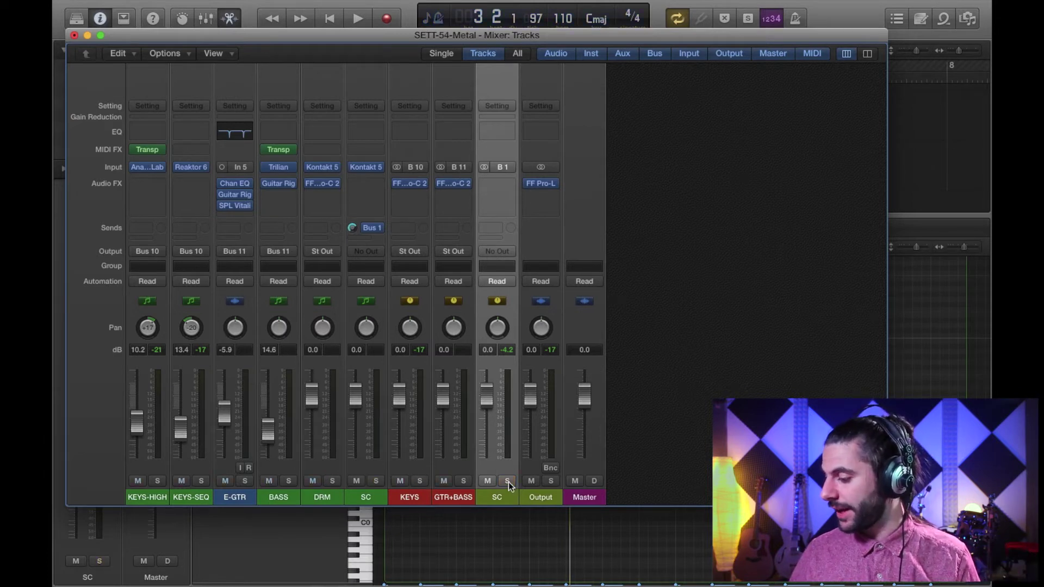
key("space")
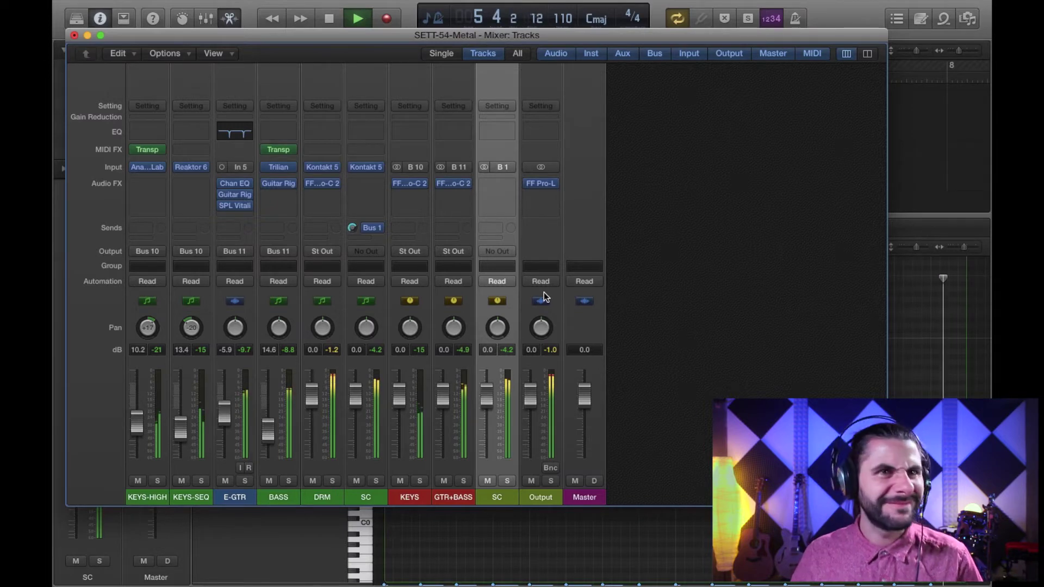
key("space")
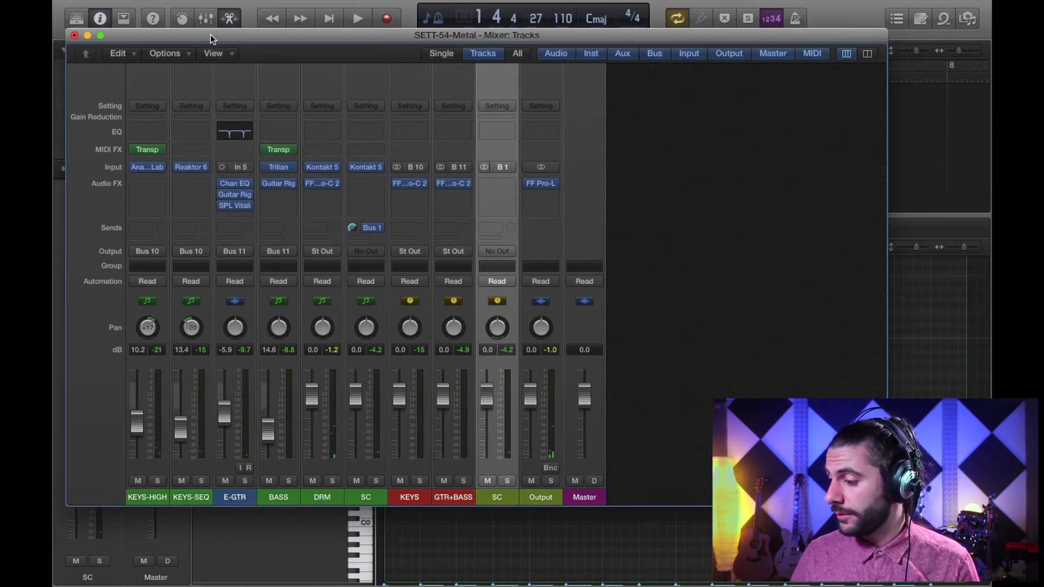
Switch to the JACOPO-VideoSport project's Tracks window and hide its inspector
left_click_drag(210, 35, 305, 73)
left_click(169, 74)
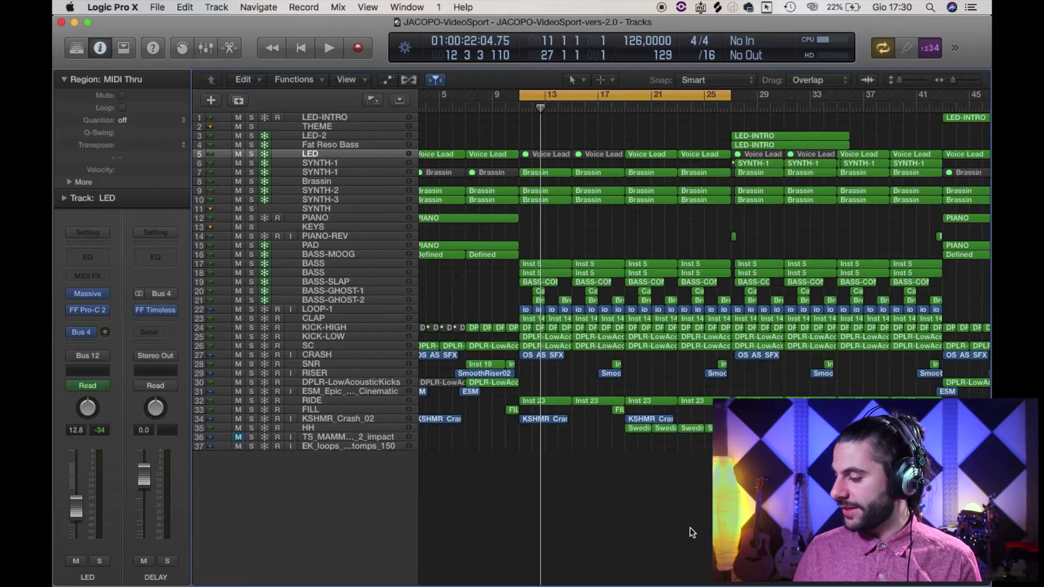
scroll(657, 536, "right", 3)
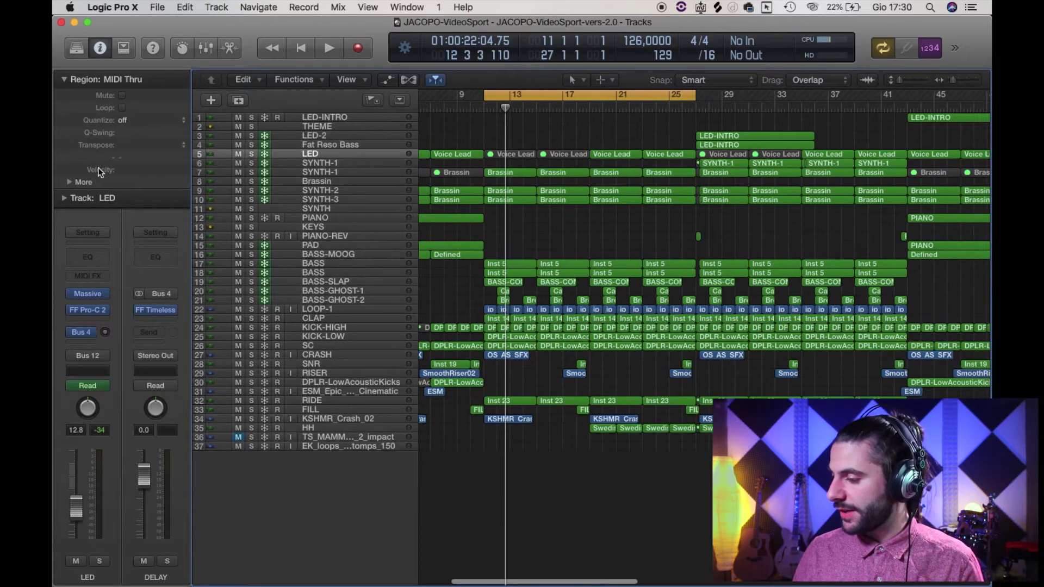
left_click(100, 48)
scroll(443, 493, "left", 1)
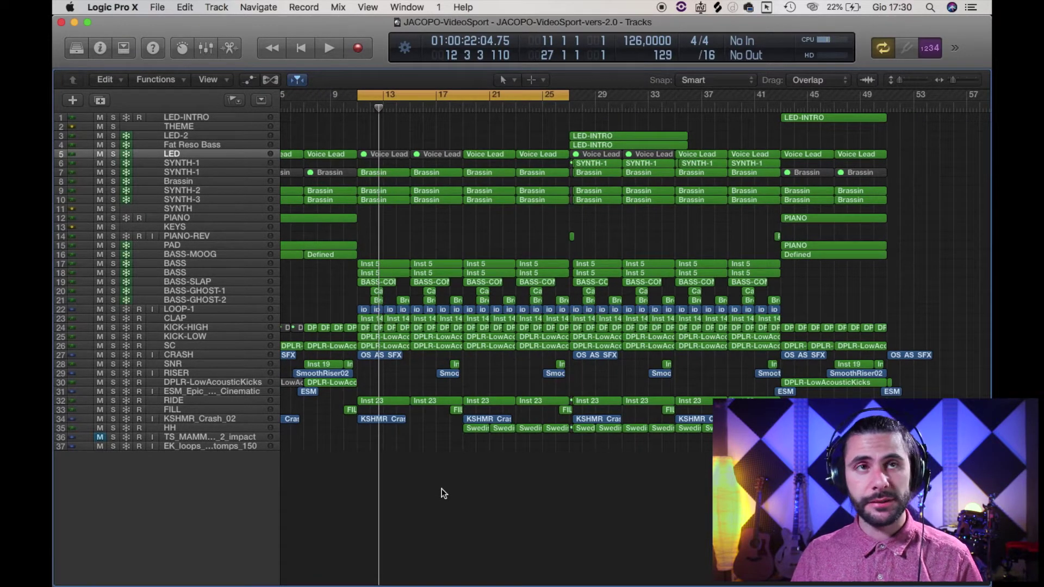
Play back the JACOPO-VideoSport arrangement from bar 12 and examine the tracks in the cycle area between bars 11 and 27
key("space")
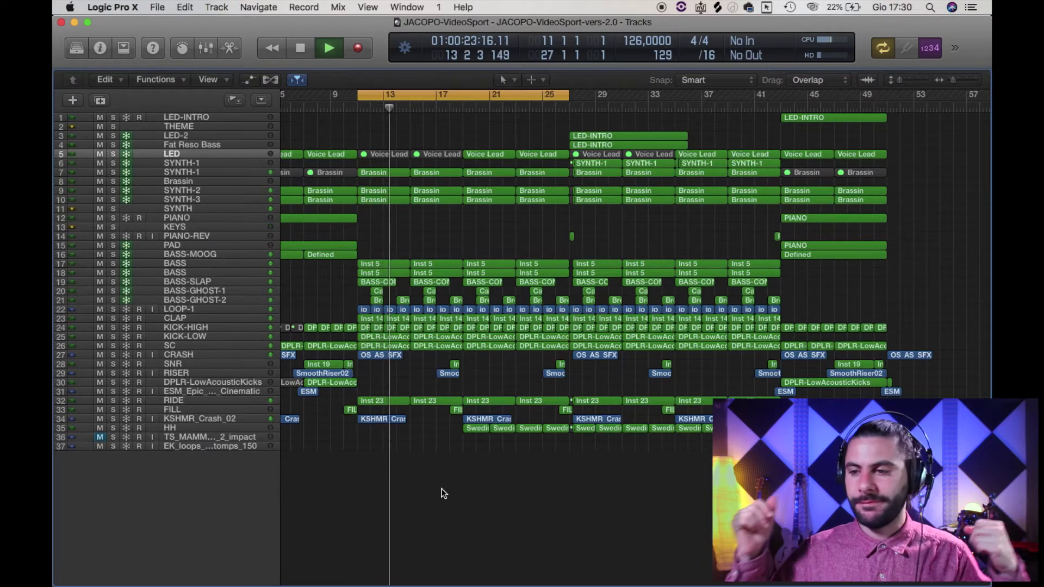
scroll(452, 494, "left", 1)
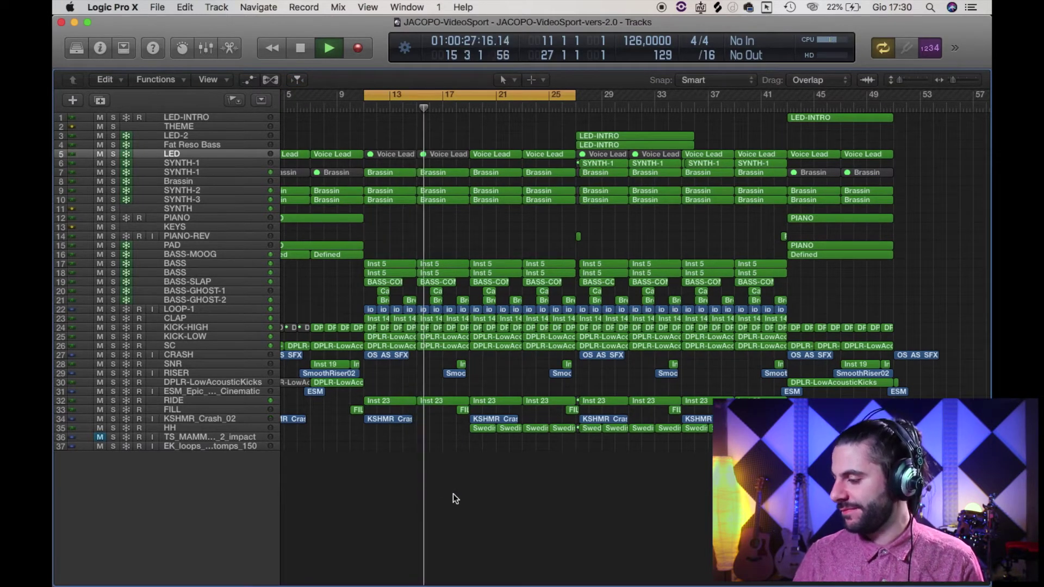
key("space")
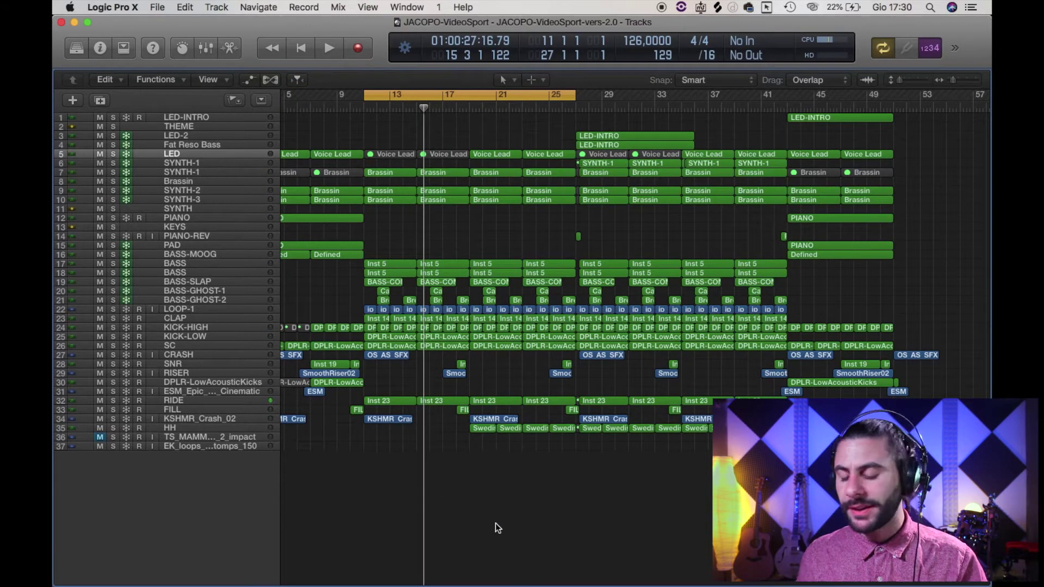
scroll(503, 526, "right", 2)
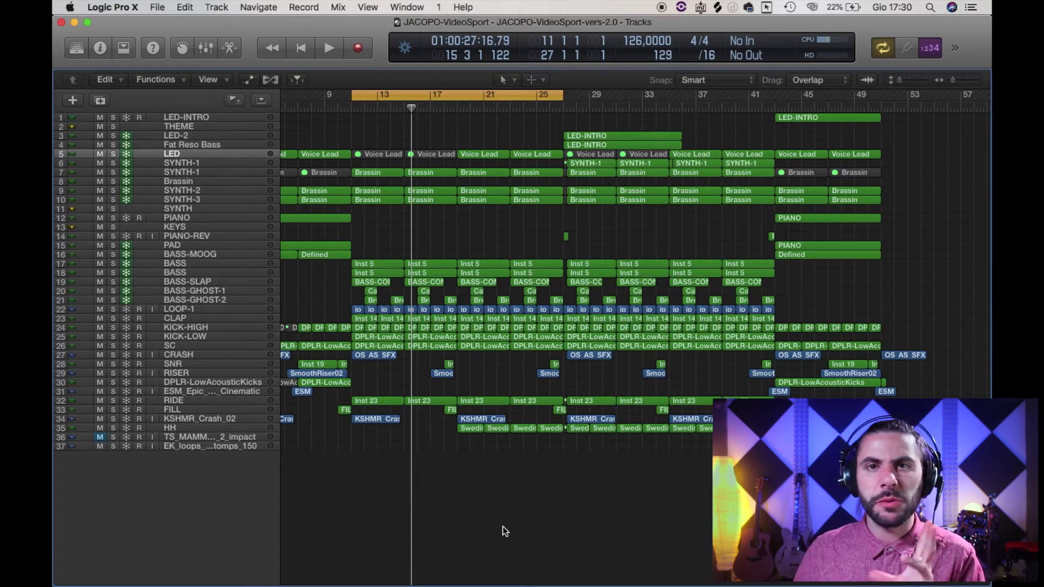
scroll(503, 526, "up", 5)
scroll(502, 526, "left", 4)
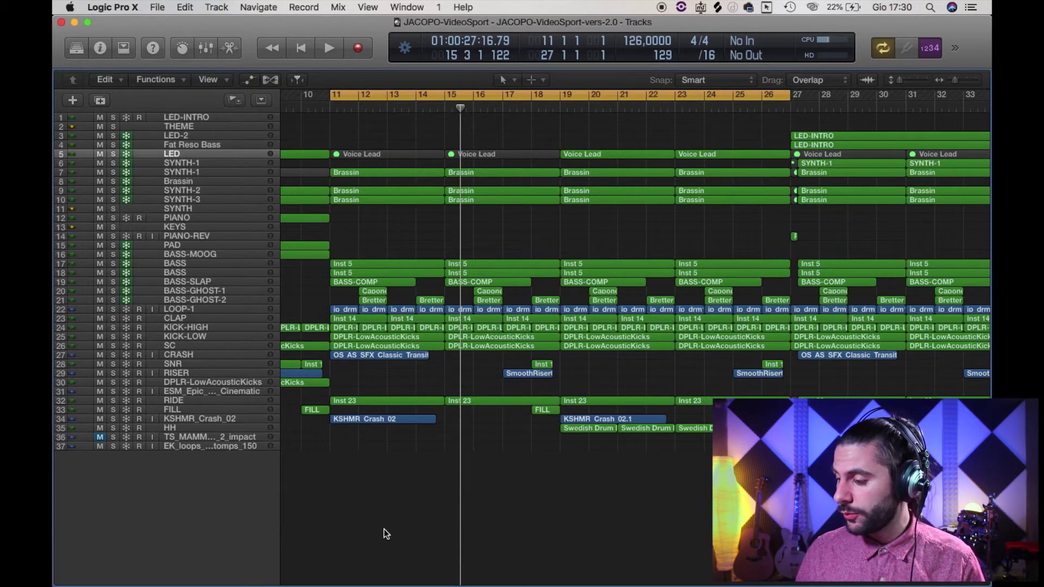
Solo the KICK-LOW track, and solo the BASS and SC buses in the mixer
left_click(180, 337)
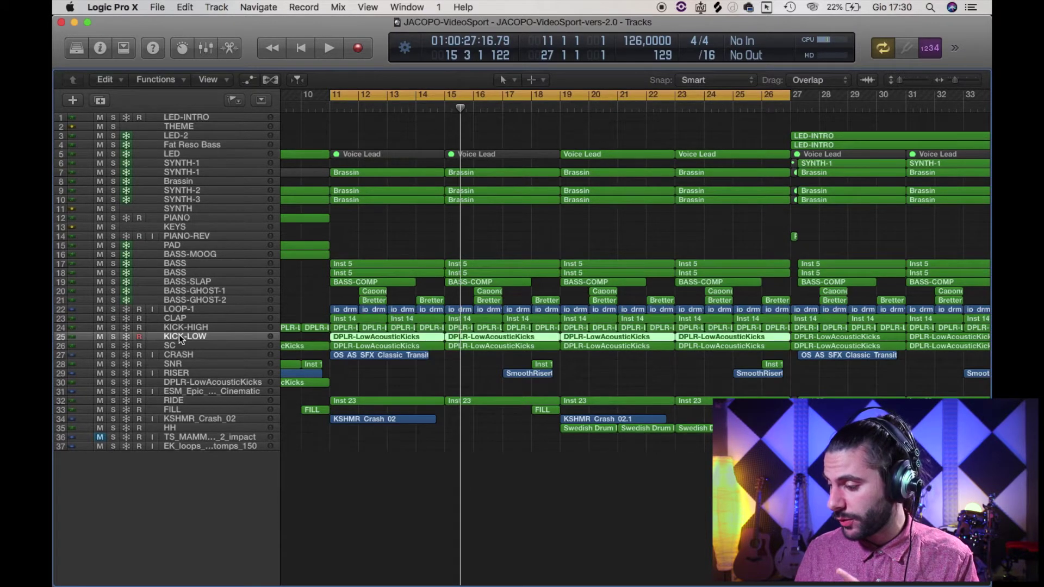
left_click(113, 336)
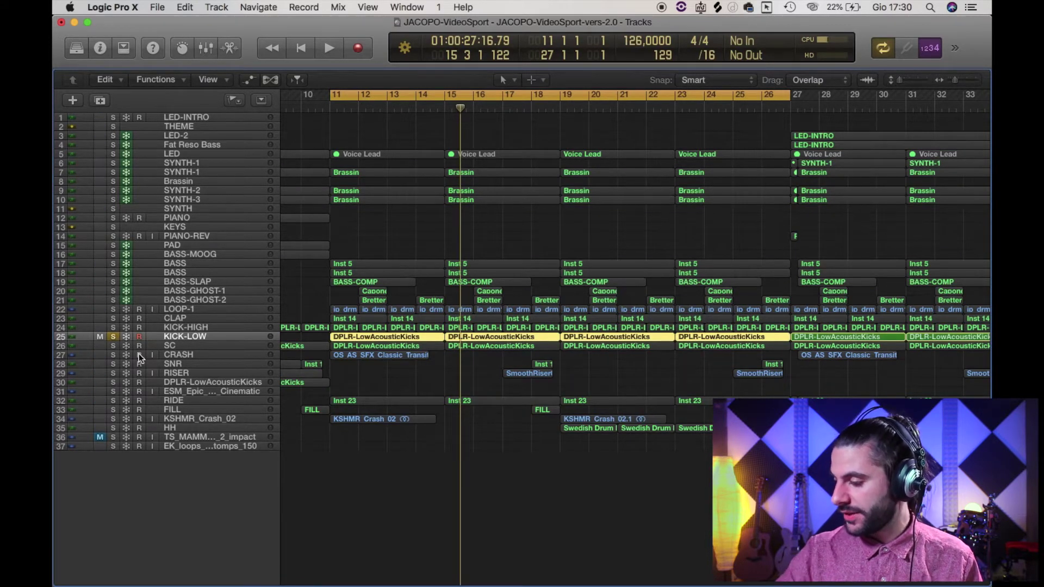
key("x")
scroll(305, 226, "right", 10)
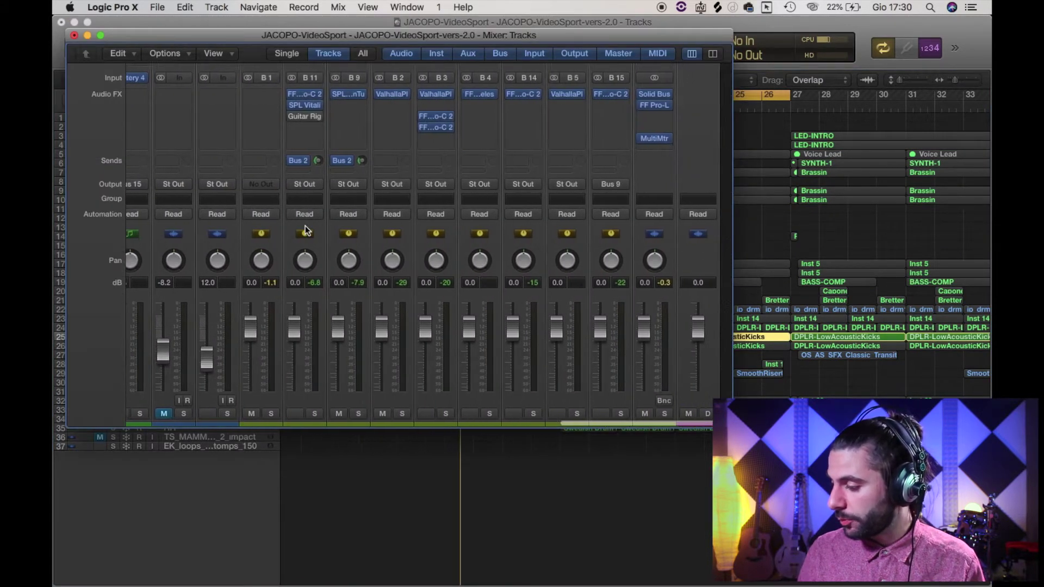
scroll(305, 226, "left", 2)
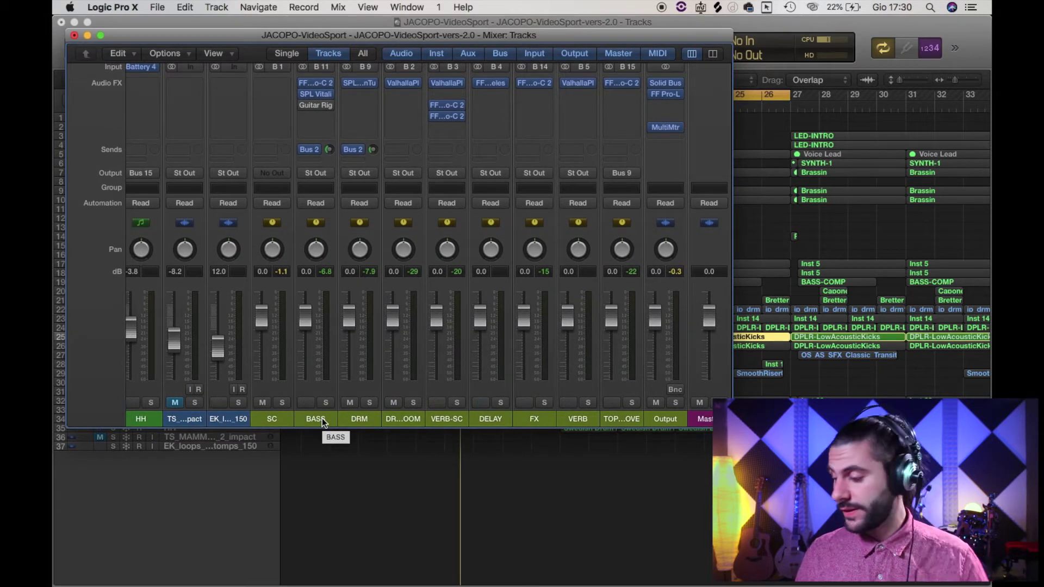
left_click(324, 403)
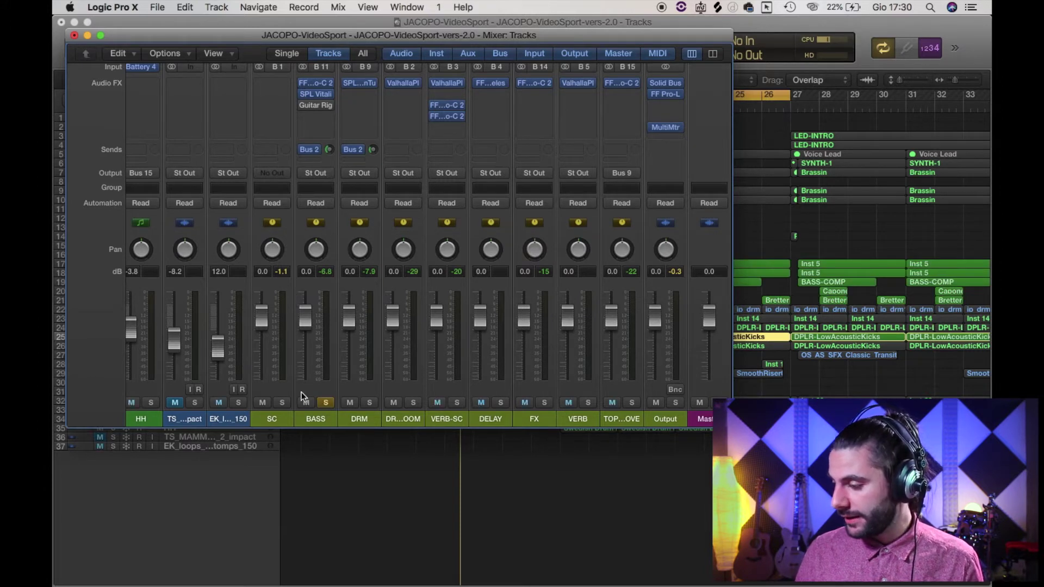
left_click(282, 402)
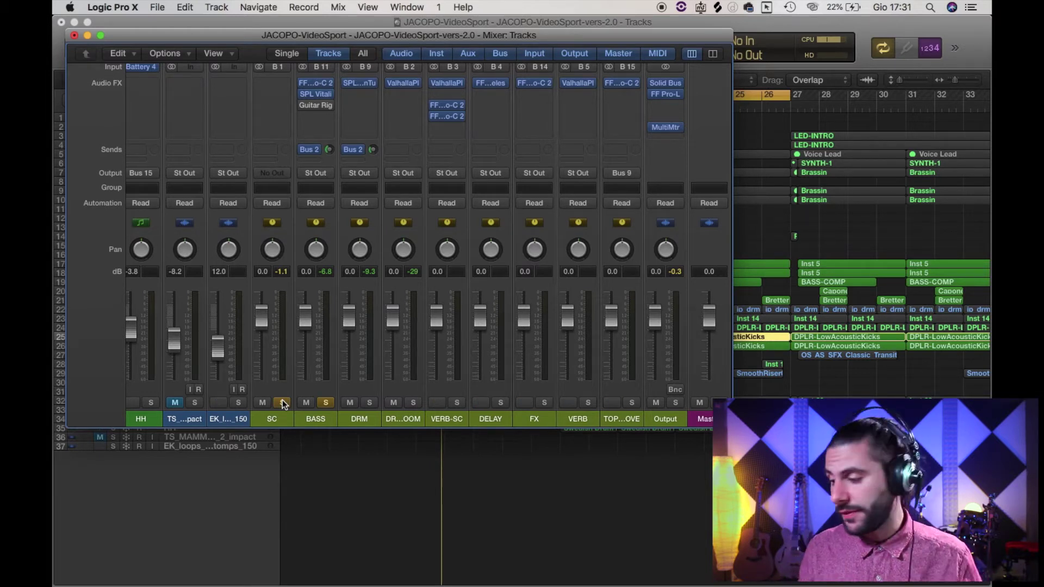
Open the Pro-C 2 compressor on the BASS bus, inspect its side chain source list, and move the plug-in window clear of the mixer channels
scroll(306, 364, "left", 1)
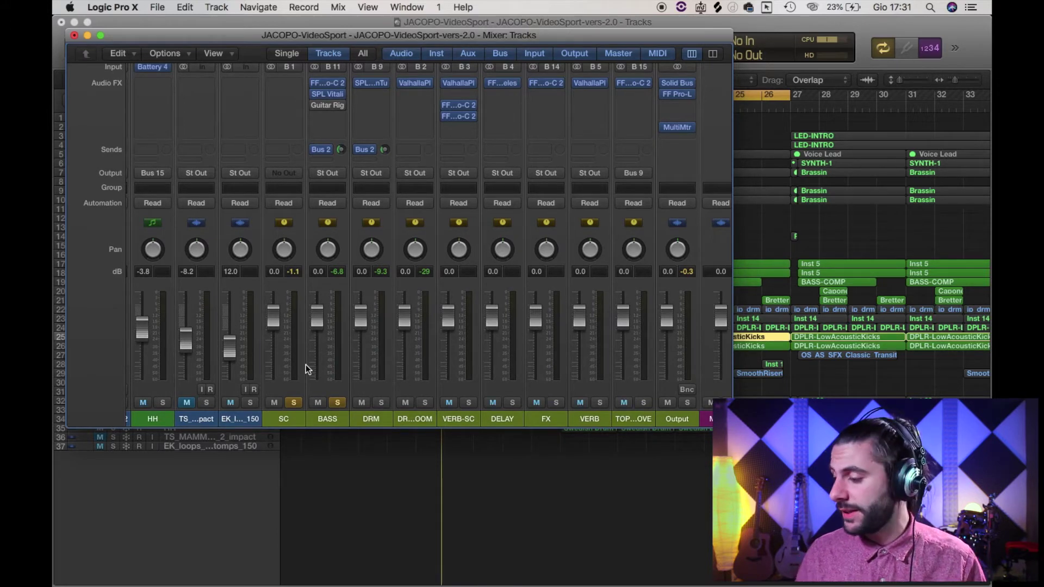
scroll(317, 237, "up", 3)
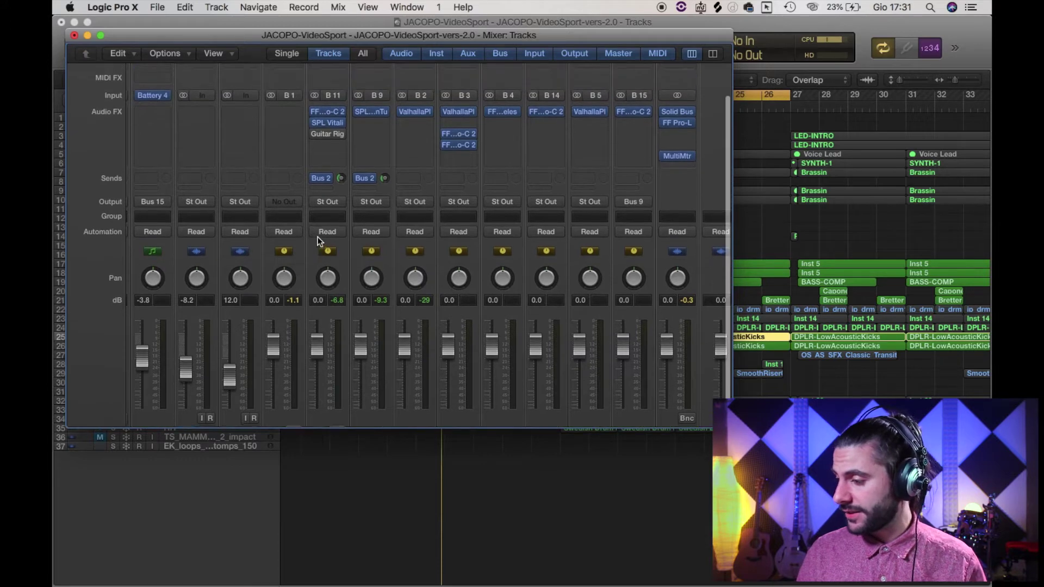
left_click(324, 112)
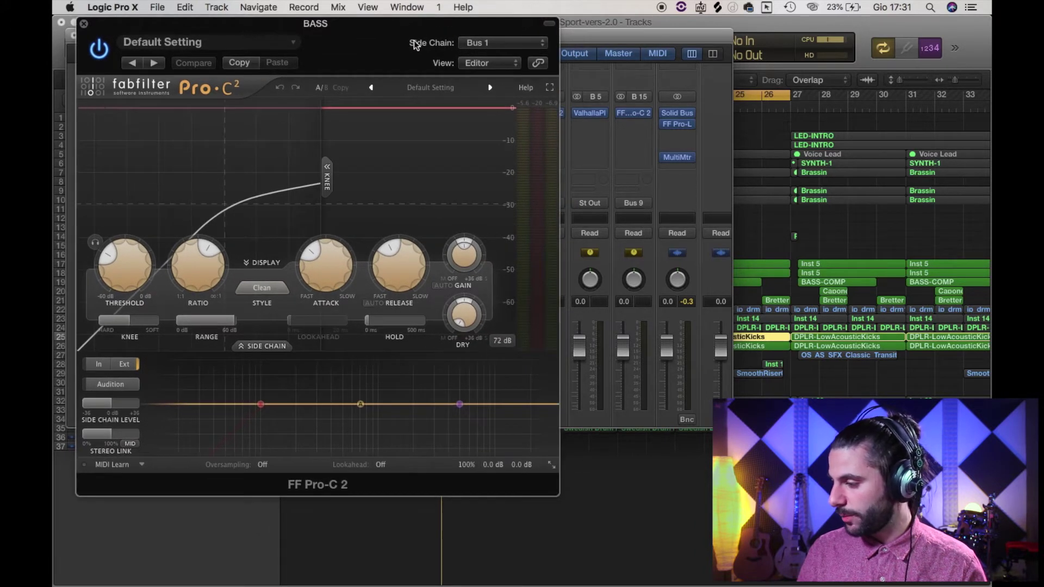
left_click(477, 43)
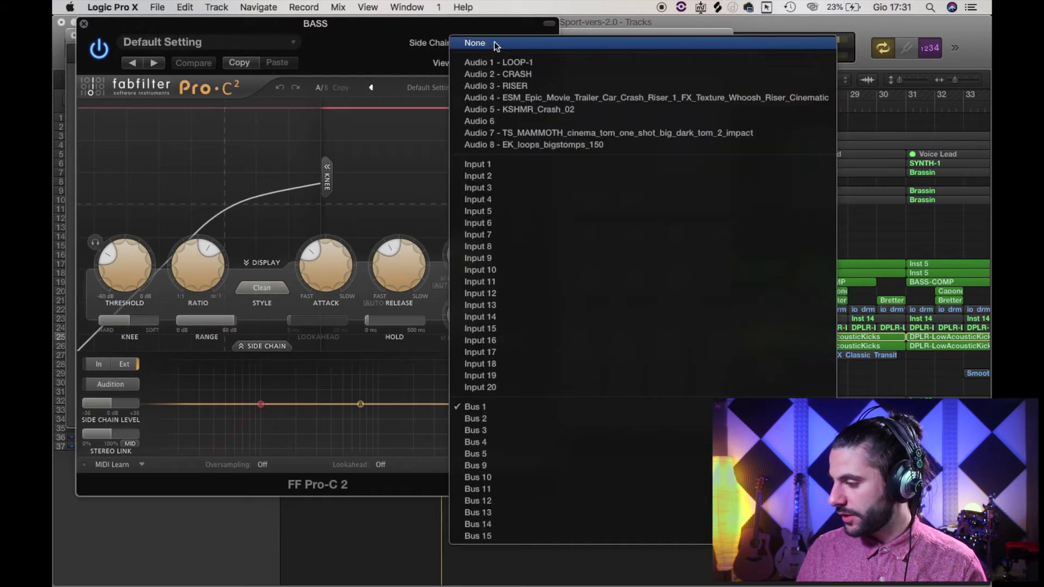
left_click(370, 38)
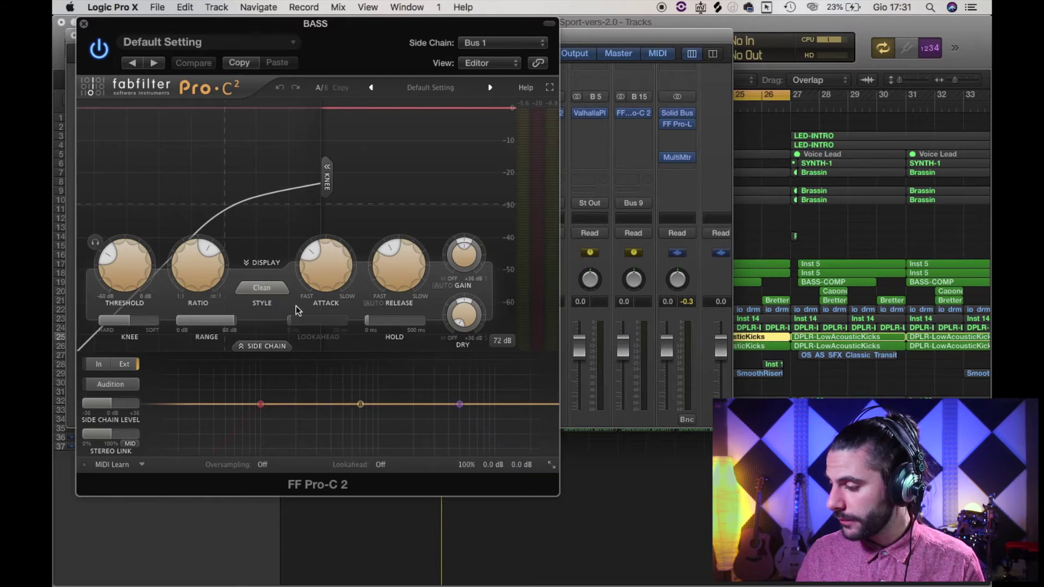
left_click_drag(374, 31, 626, 62)
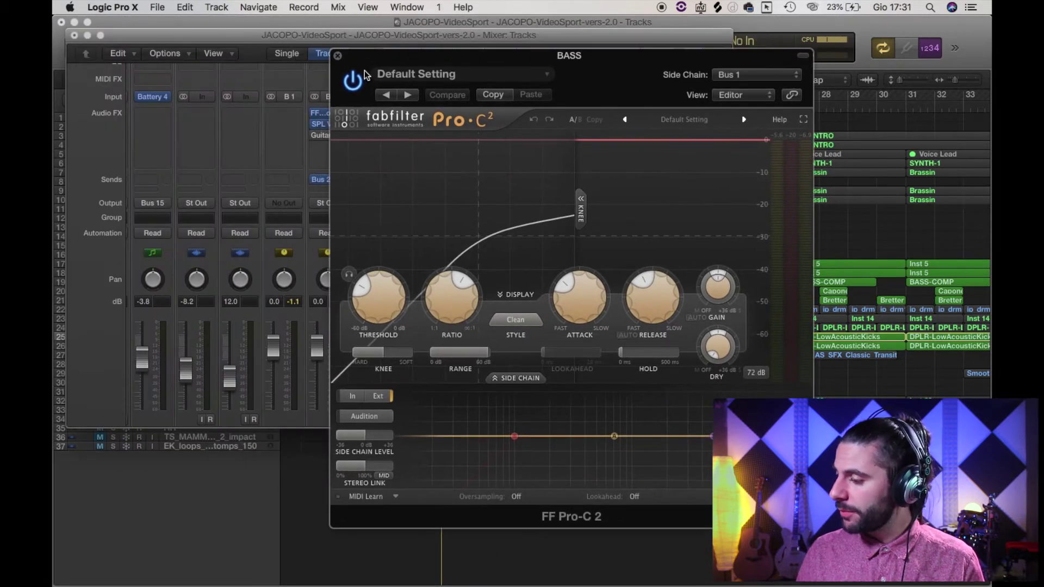
left_click_drag(373, 63, 555, 7)
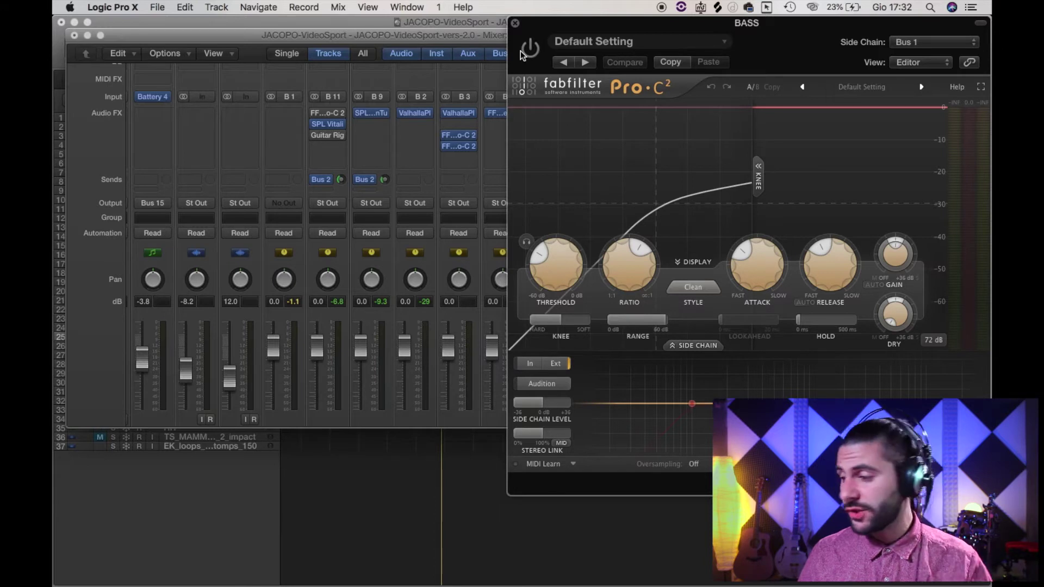
Compare playback of the kick and bass with the BASS compressor bypassed and enabled
key("space")
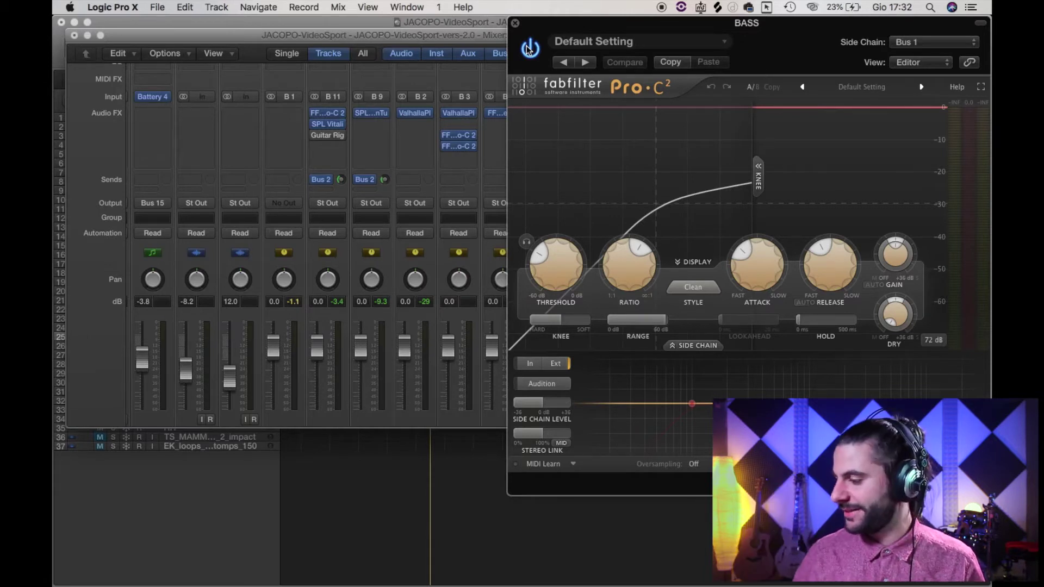
key("space")
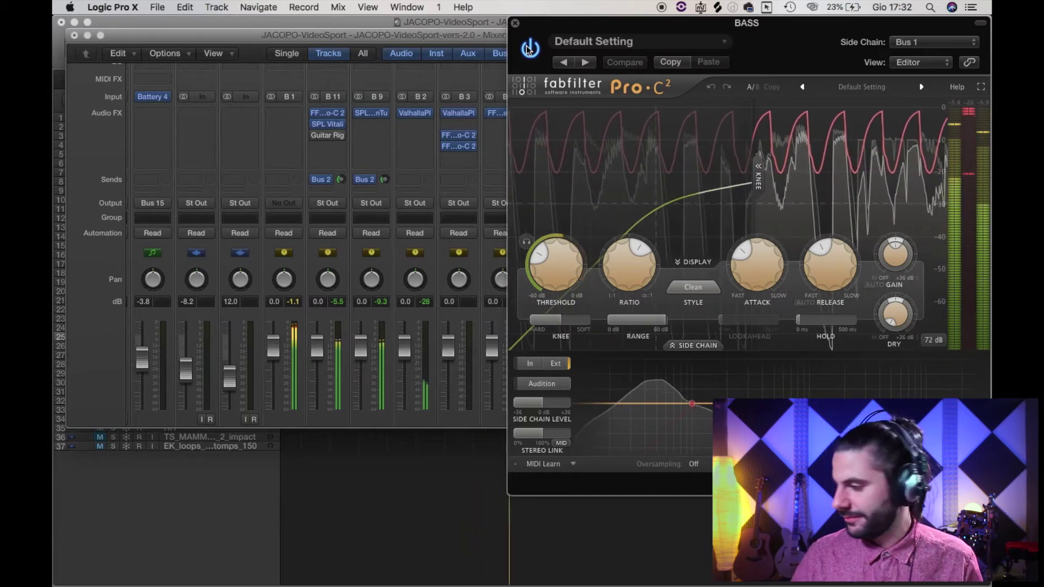
key("space")
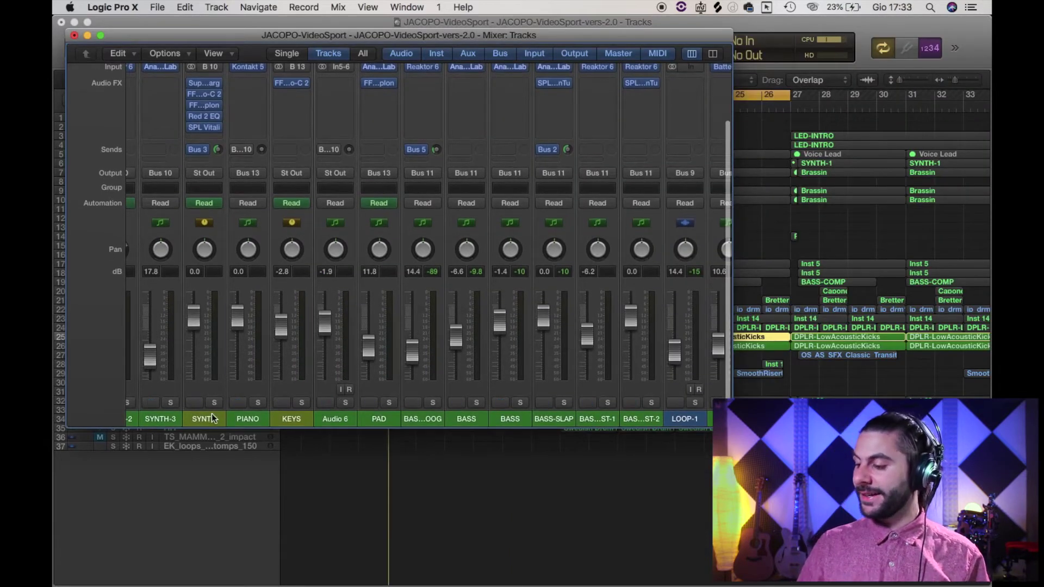
Solo the SYNTH bus and compare its playback with the Pro-C 2 compressor bypassed and enabled
left_click(206, 419)
left_click(213, 399)
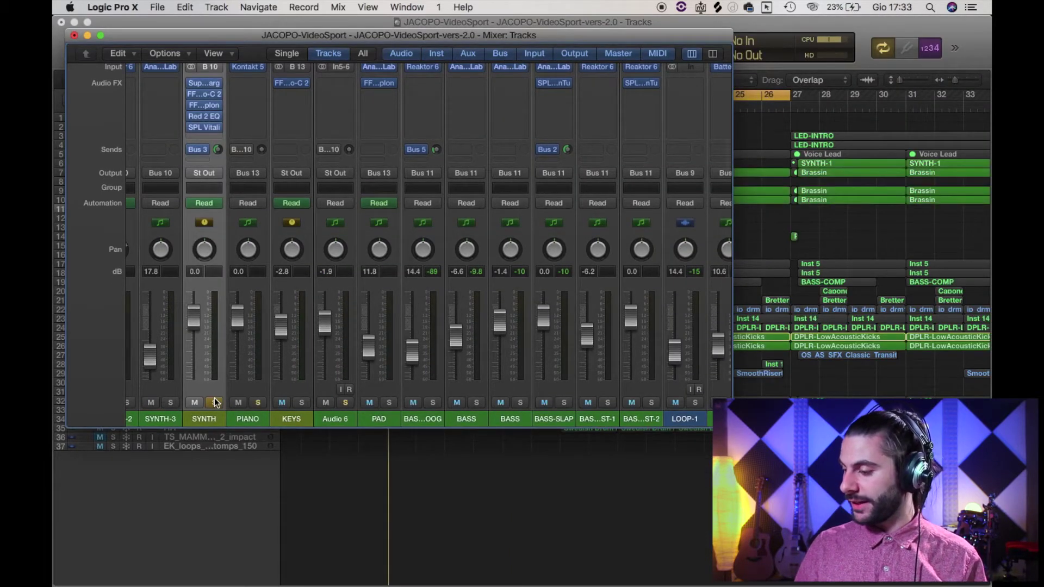
key("space")
left_click(191, 94)
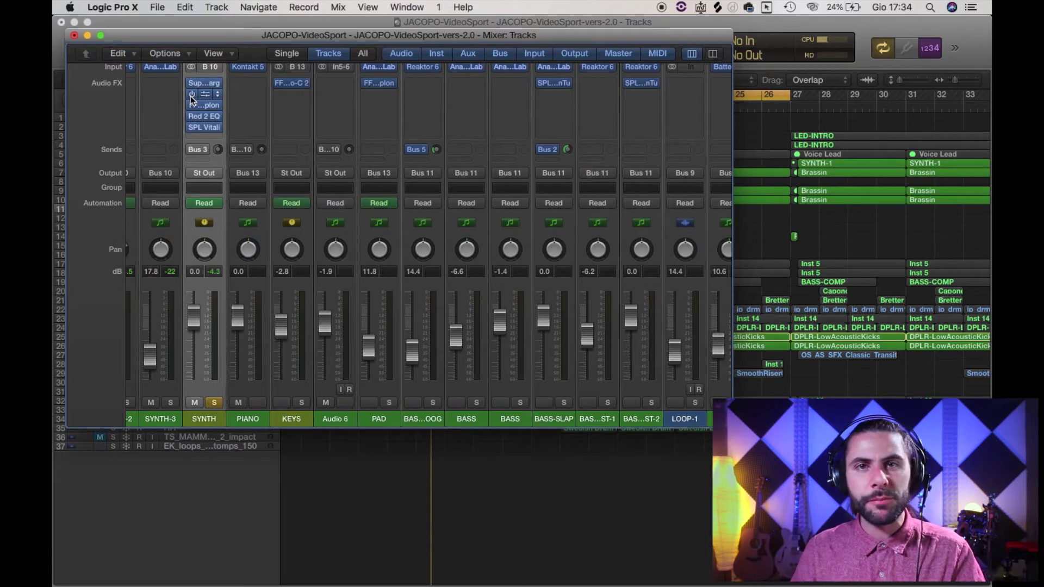
key("space")
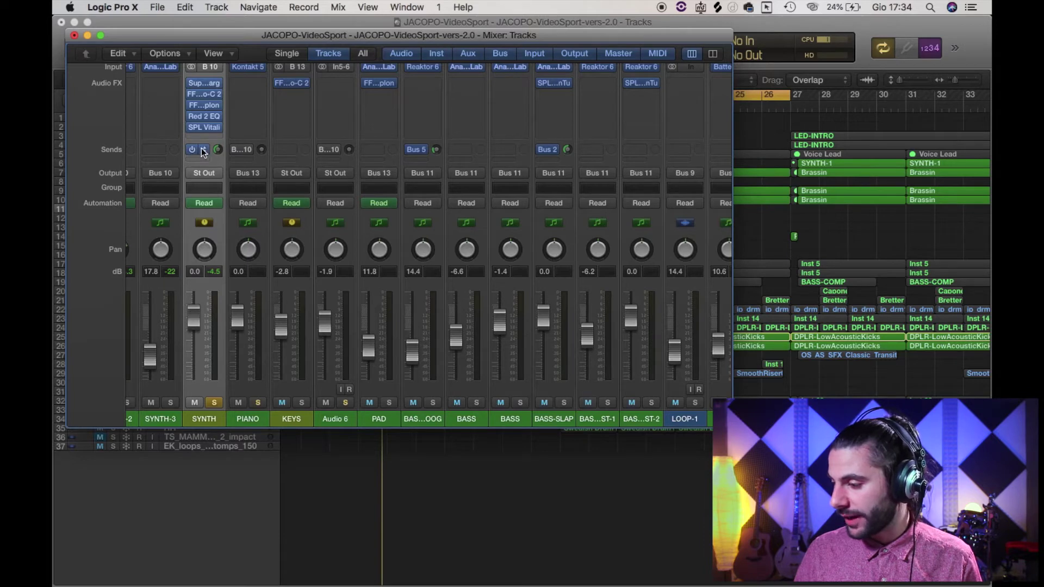
Solo the VERB-SC bus, open its ValhallaPlate reverb, and move the plug-in window clear of the mixer channels
scroll(210, 174, "right", 10)
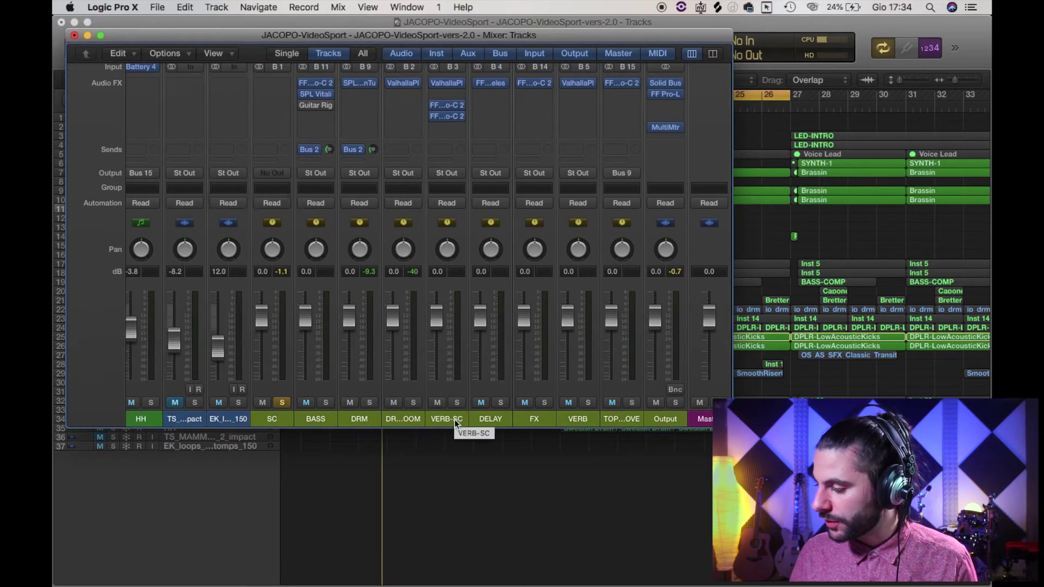
left_click(455, 419)
left_click(457, 403)
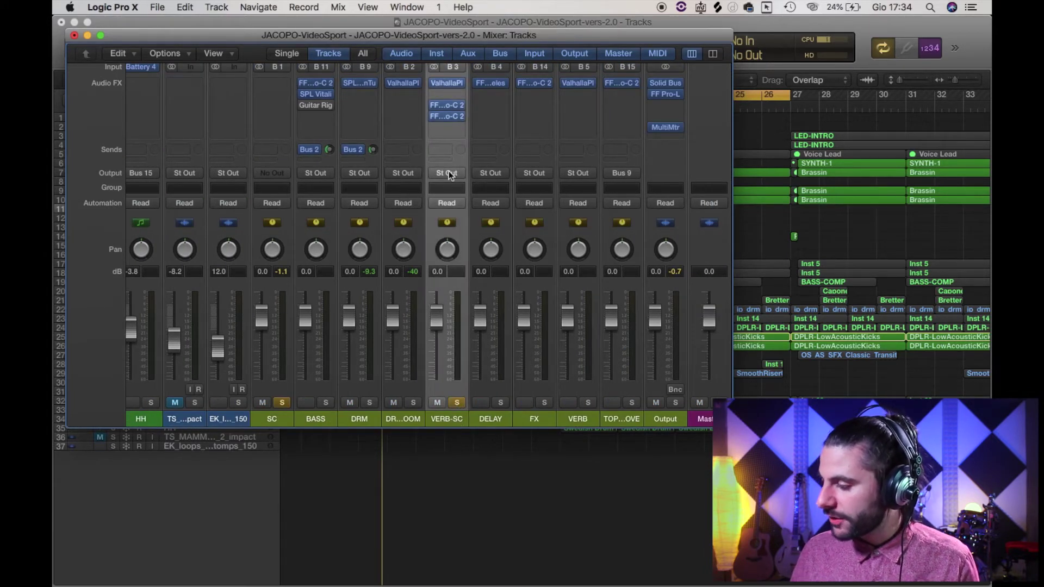
left_click(447, 80)
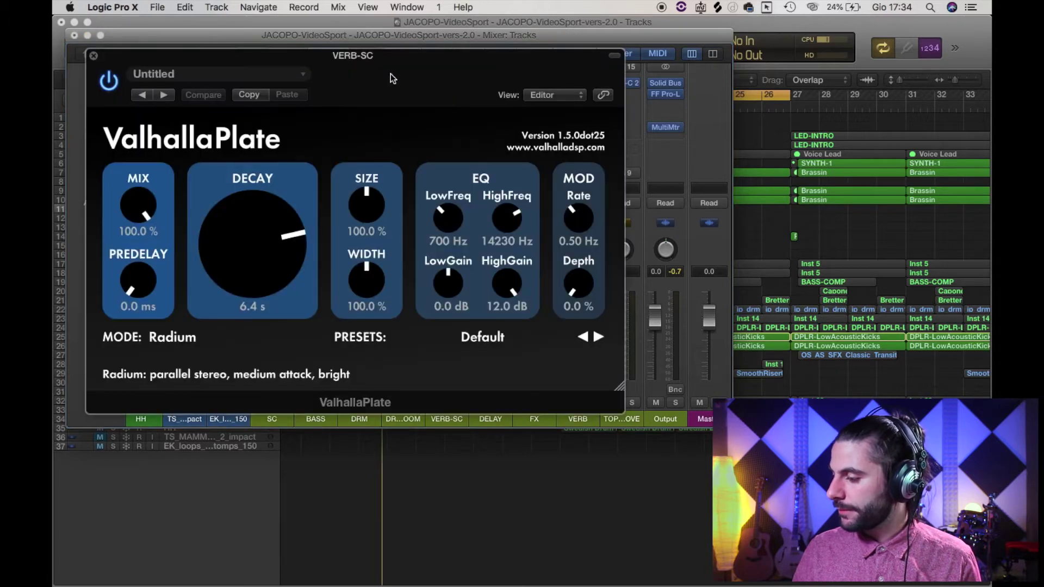
left_click_drag(391, 73, 662, 51)
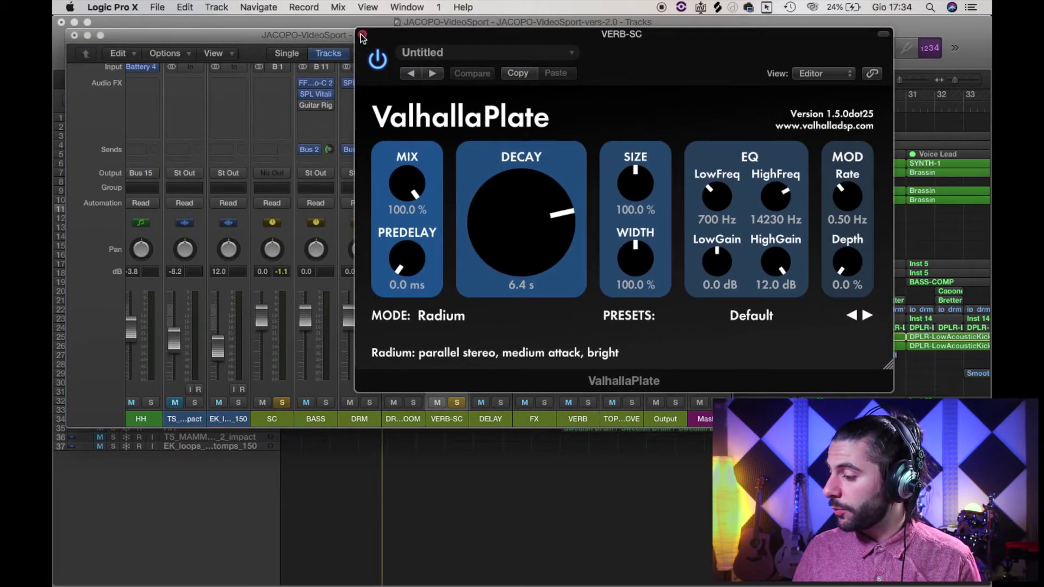
Close the ValhallaPlate window, open the VERB-SC compressor side-chained to Bus 10, and move it clear of the VERB-SC channel
left_click(362, 35)
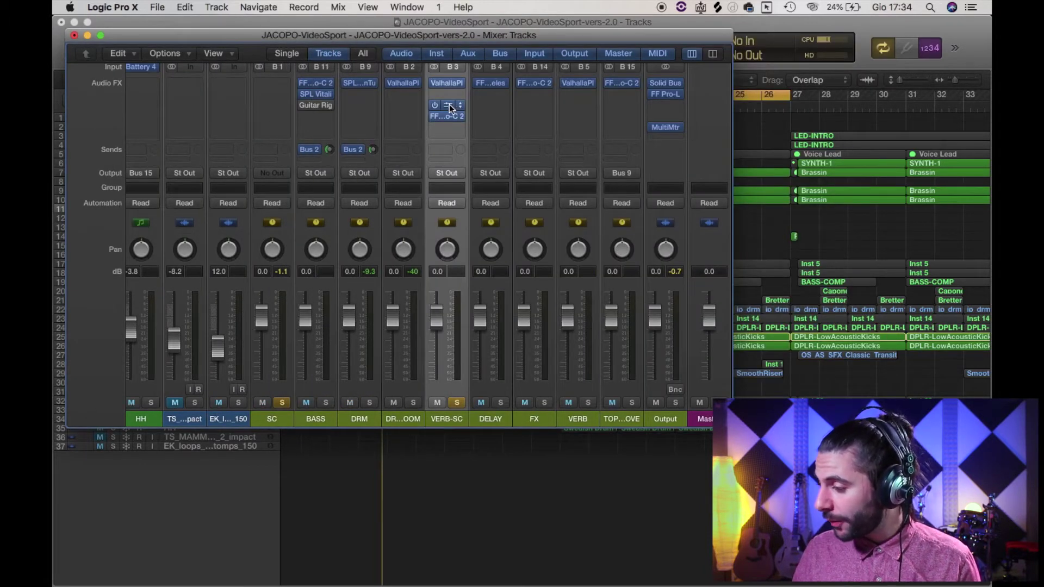
left_click(449, 104)
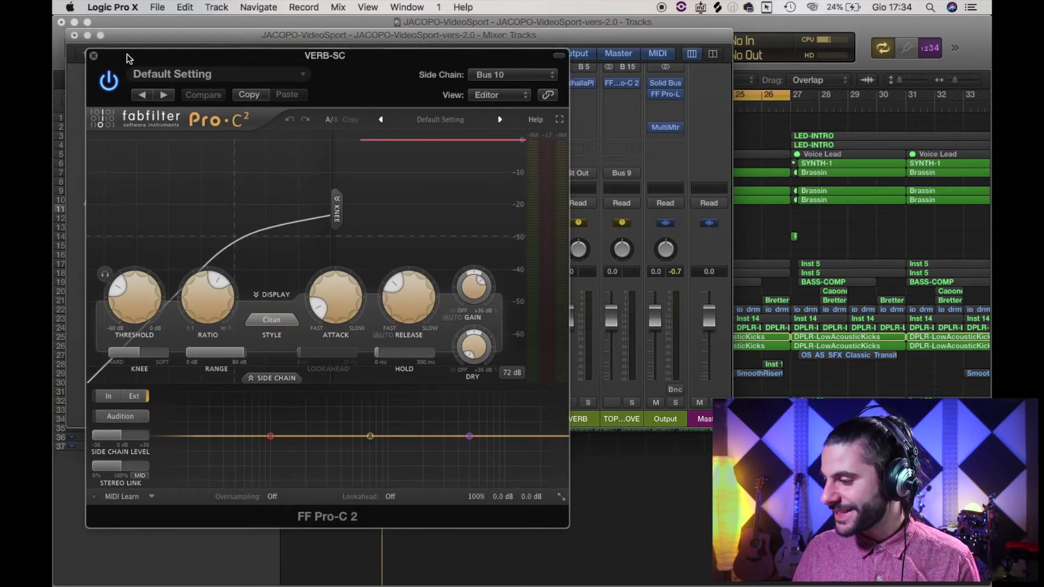
left_click_drag(128, 57, 179, 18)
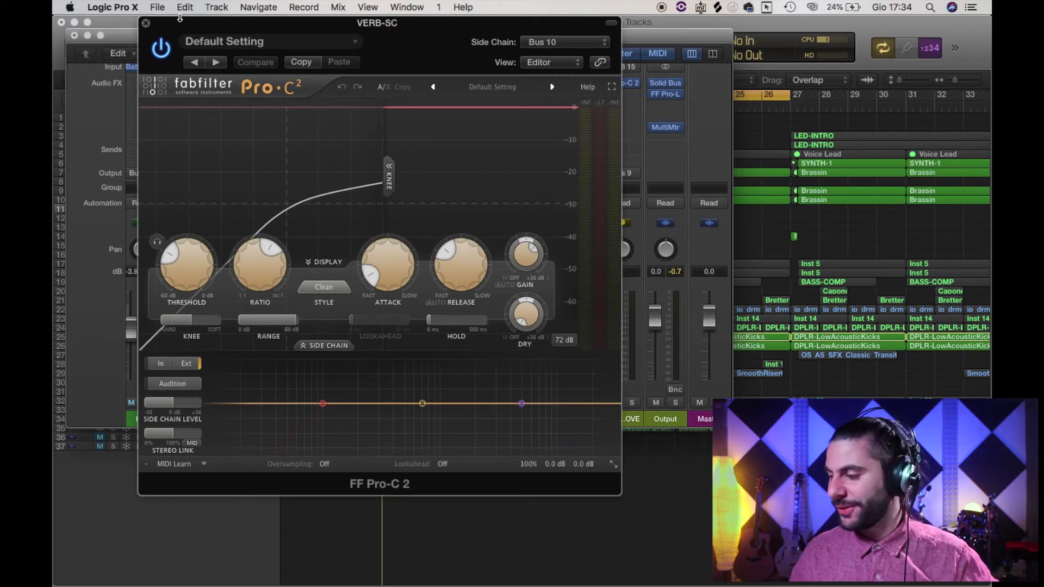
left_click_drag(235, 30, 492, 27)
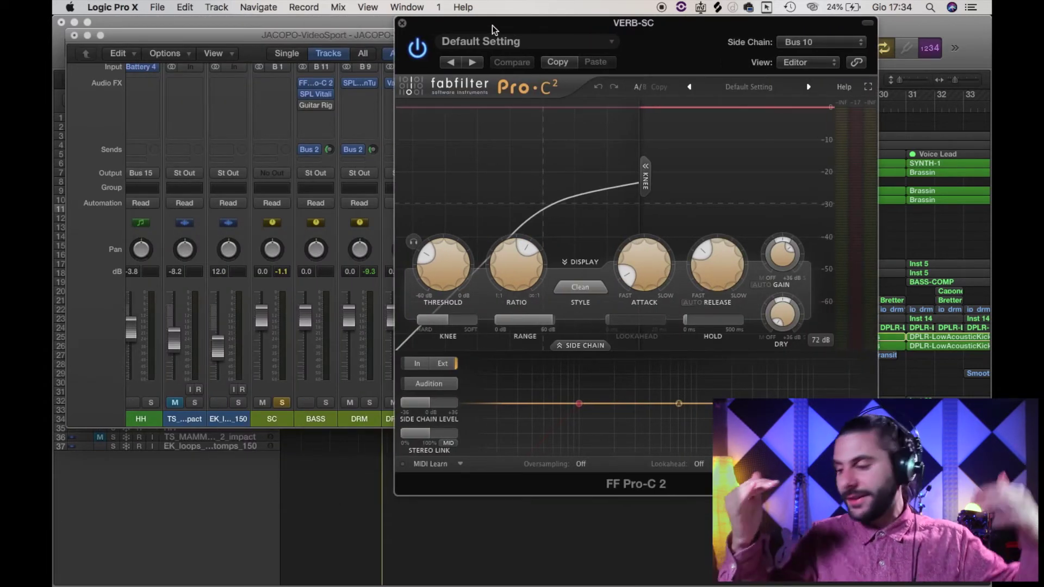
left_click_drag(491, 25, 623, 25)
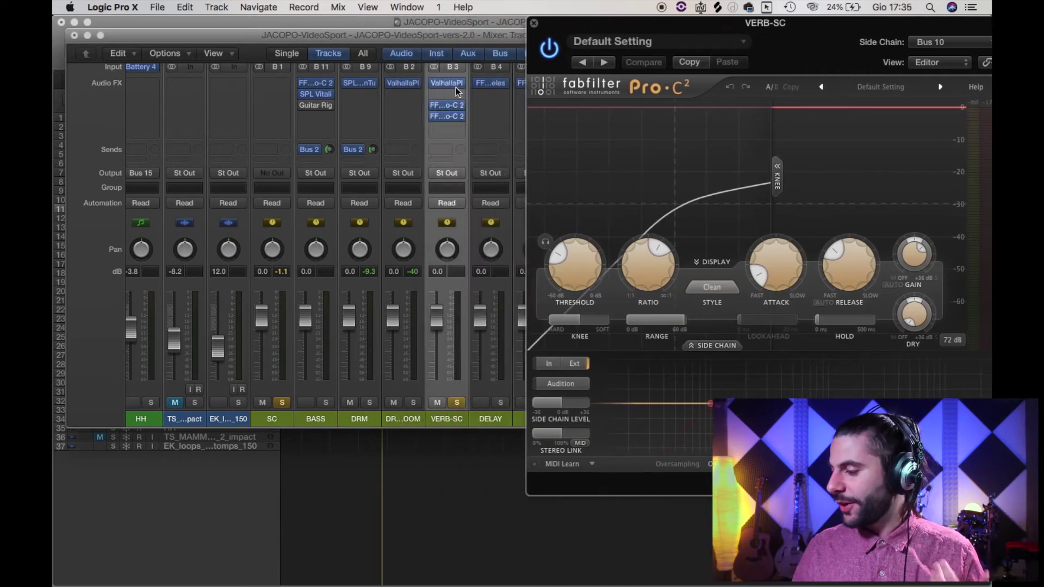
Open the second VERB-SC compressor, side-chained to Bus 1, move it off the mixer channels, and play back the reverb with the kick
left_click(450, 118)
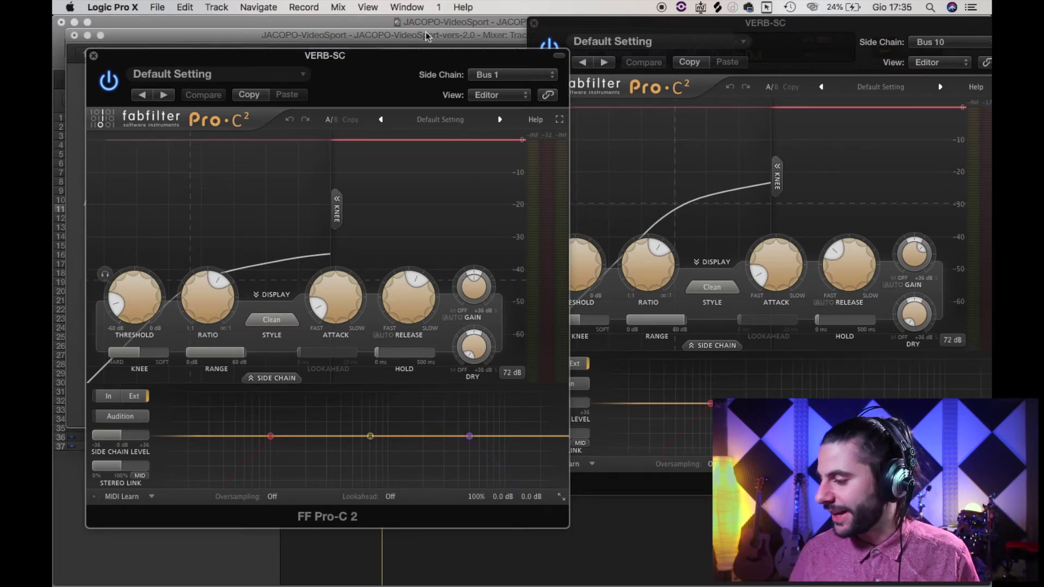
left_click_drag(244, 66, 676, 124)
scroll(302, 212, "left", 10)
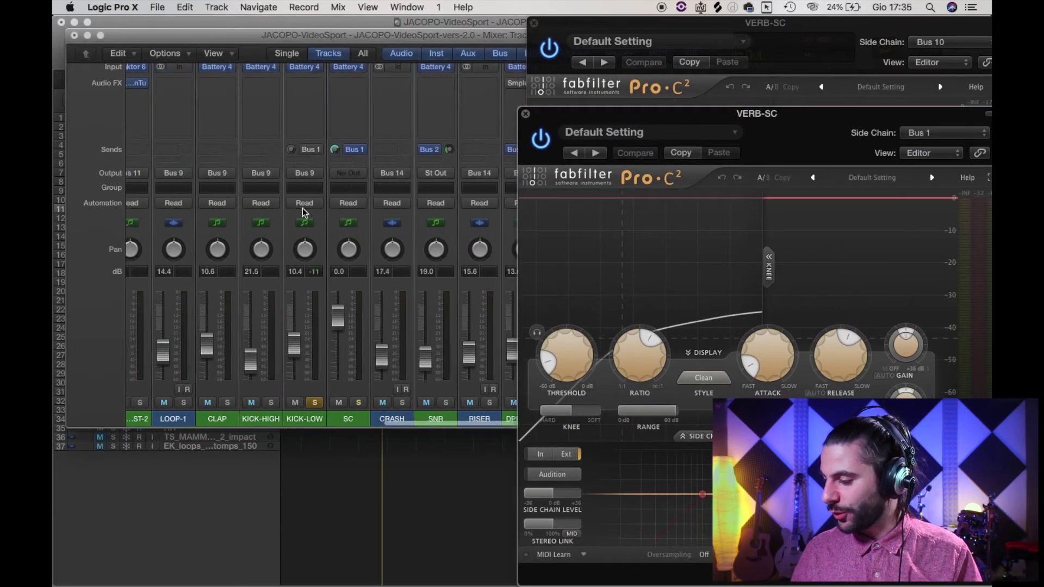
scroll(303, 212, "right", 5)
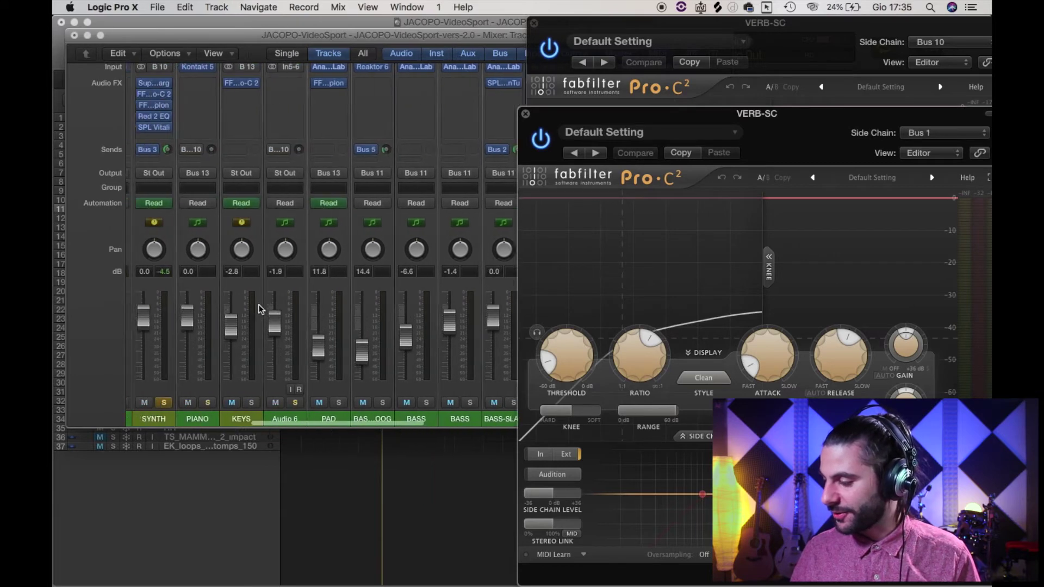
scroll(289, 328, "right", 4)
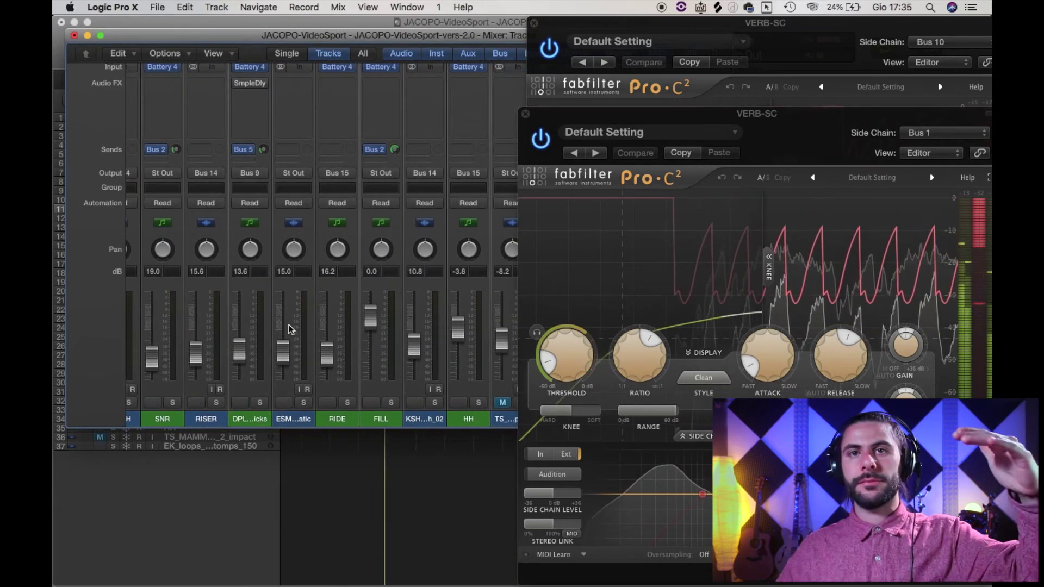
scroll(289, 329, "right", 2)
scroll(288, 328, "right", 6)
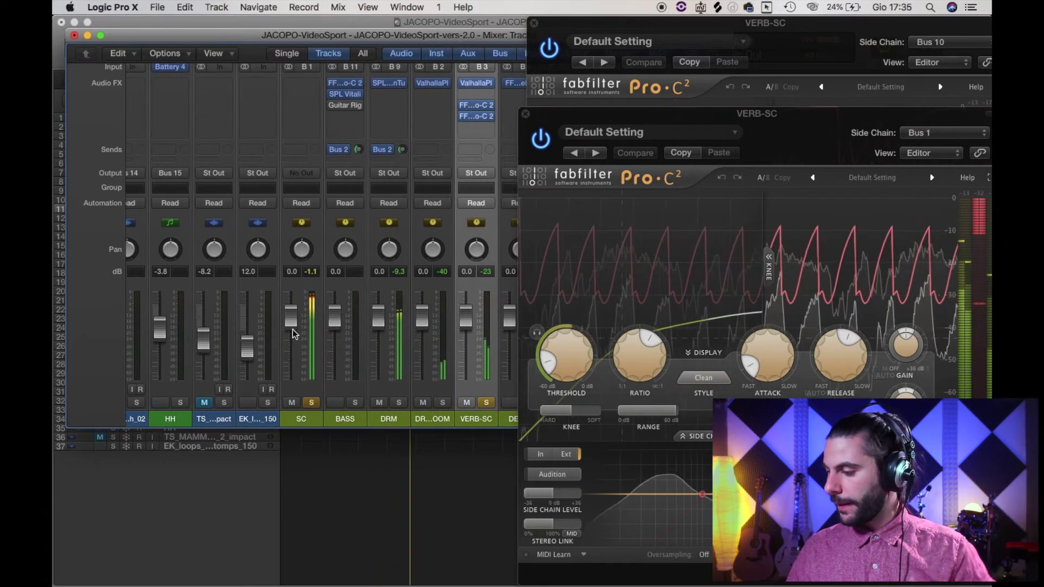
key("space")
key("space")
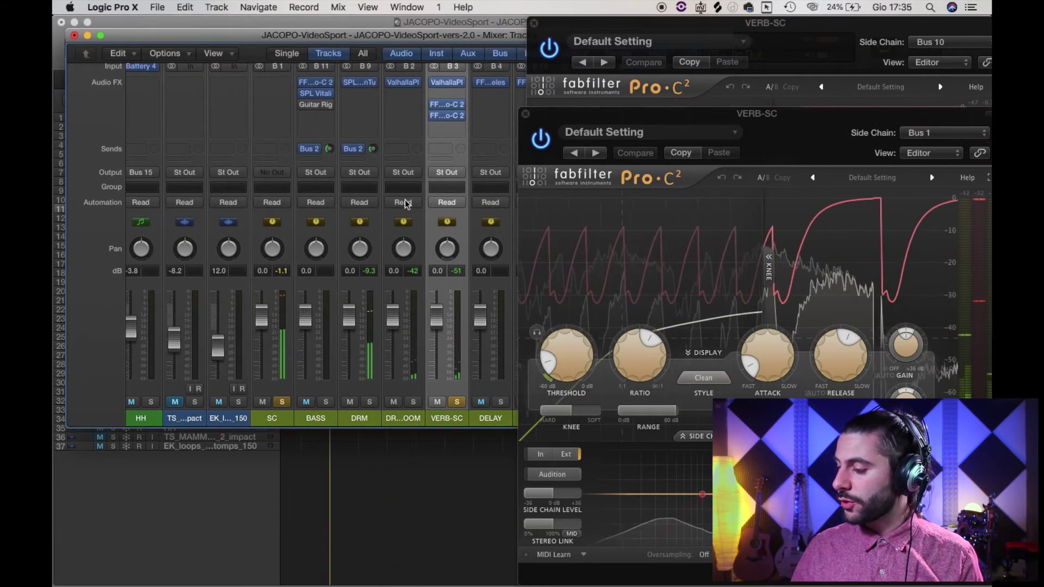
Bypass the Bus 1 compressor on VERB-SC, close its window, and play back with only the Bus 10 compressor in view and active
left_click(435, 118)
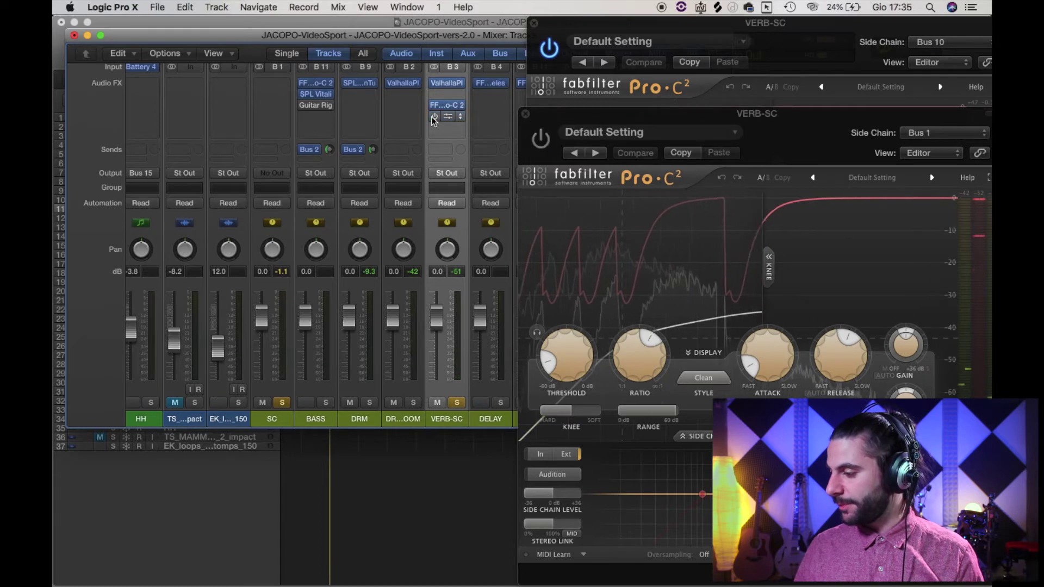
left_click(448, 107)
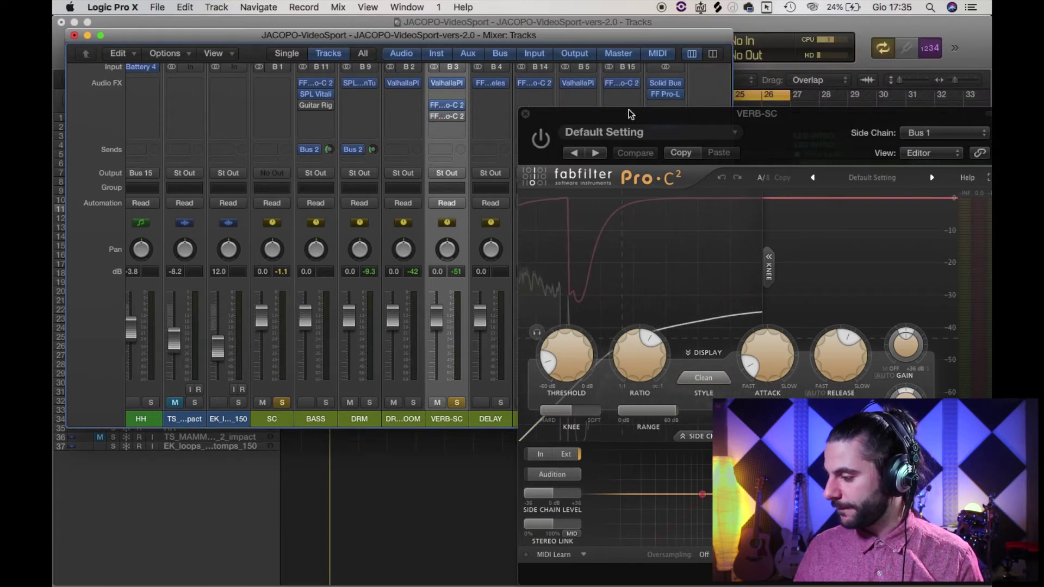
left_click(525, 114)
left_click(445, 103)
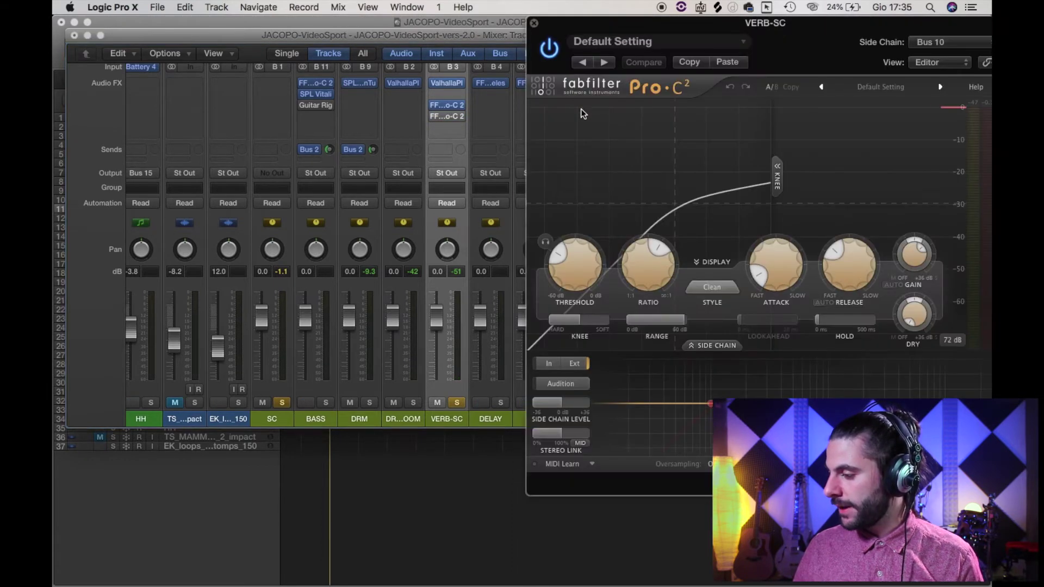
left_click_drag(627, 24, 270, 12)
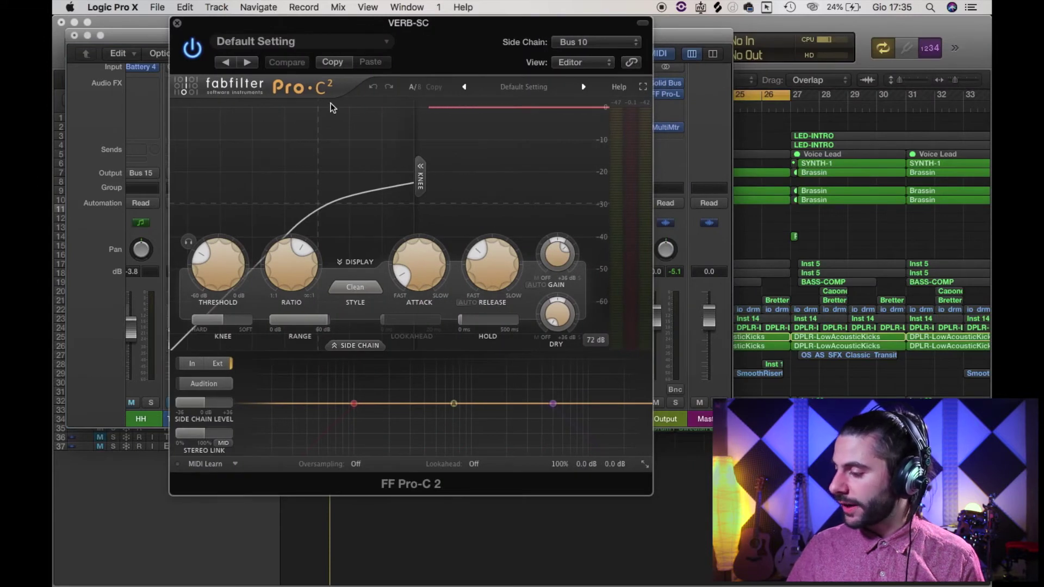
key("space")
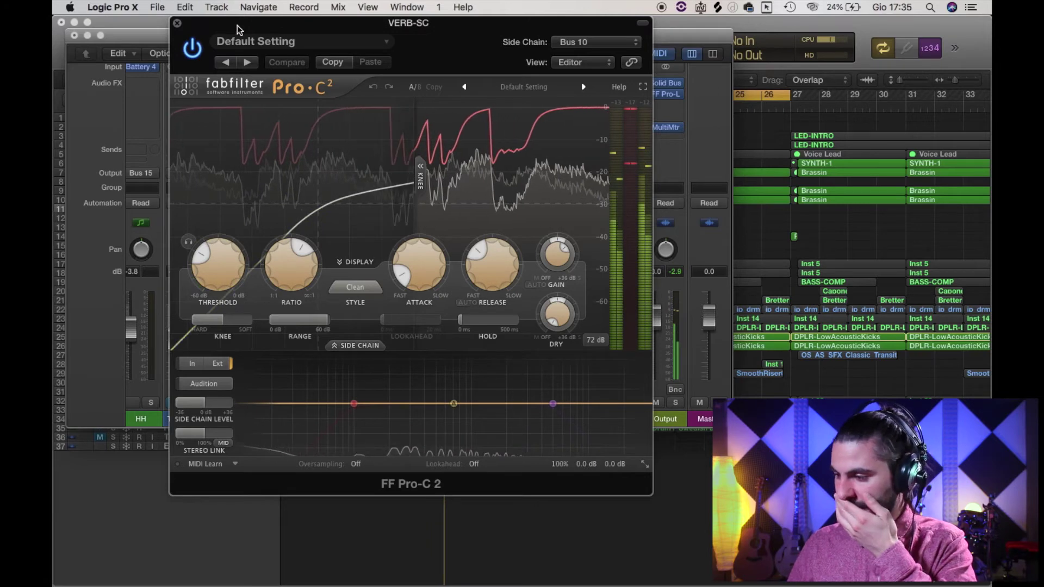
Re-enable the Bus 1 compressor on VERB-SC, reopen its window in clear view, and play back the reverb with both compressors active
left_click_drag(236, 25, 638, 58)
left_click(435, 118)
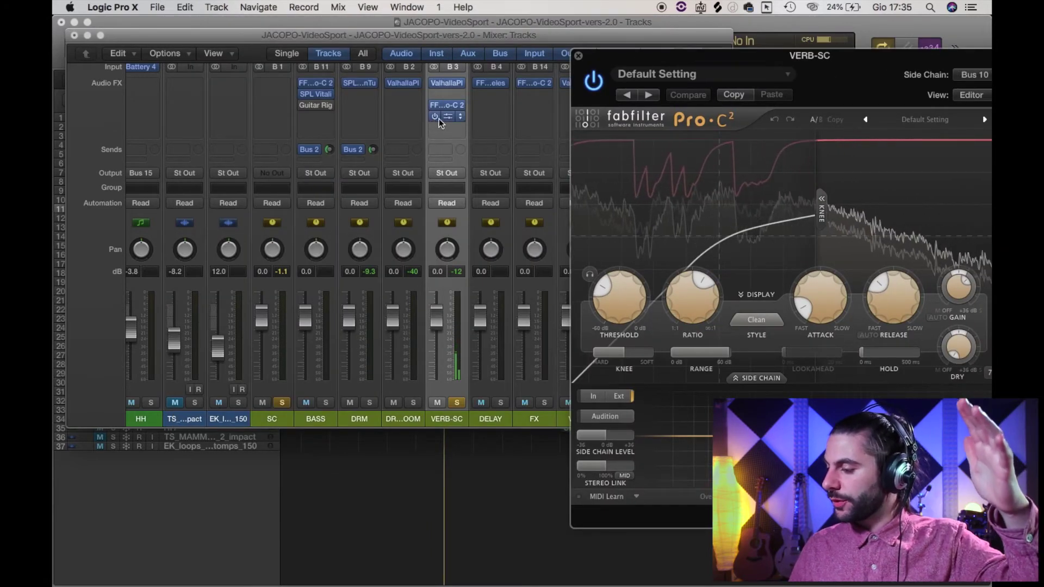
left_click(448, 116)
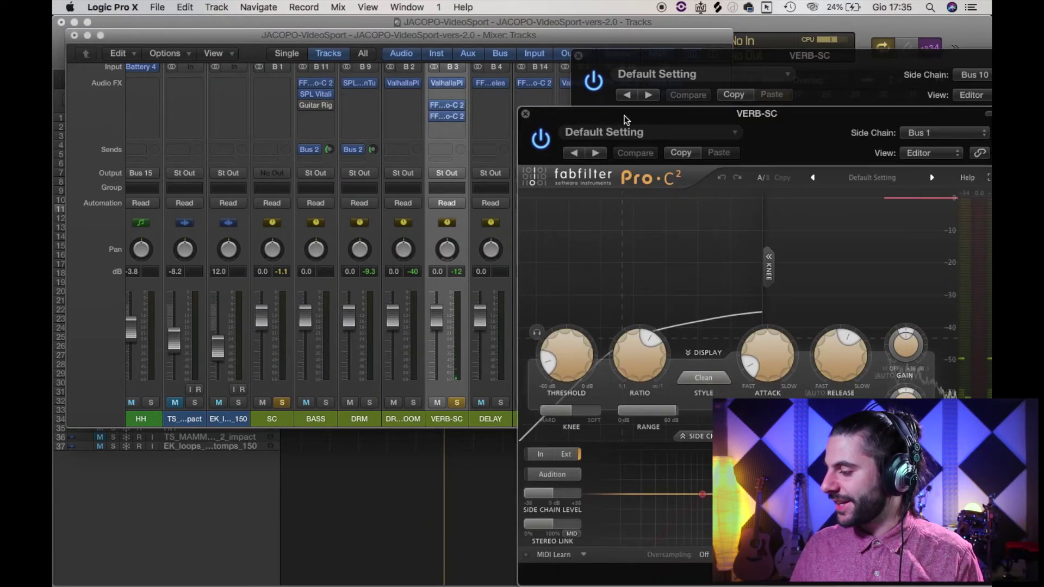
left_click_drag(624, 116, 348, 42)
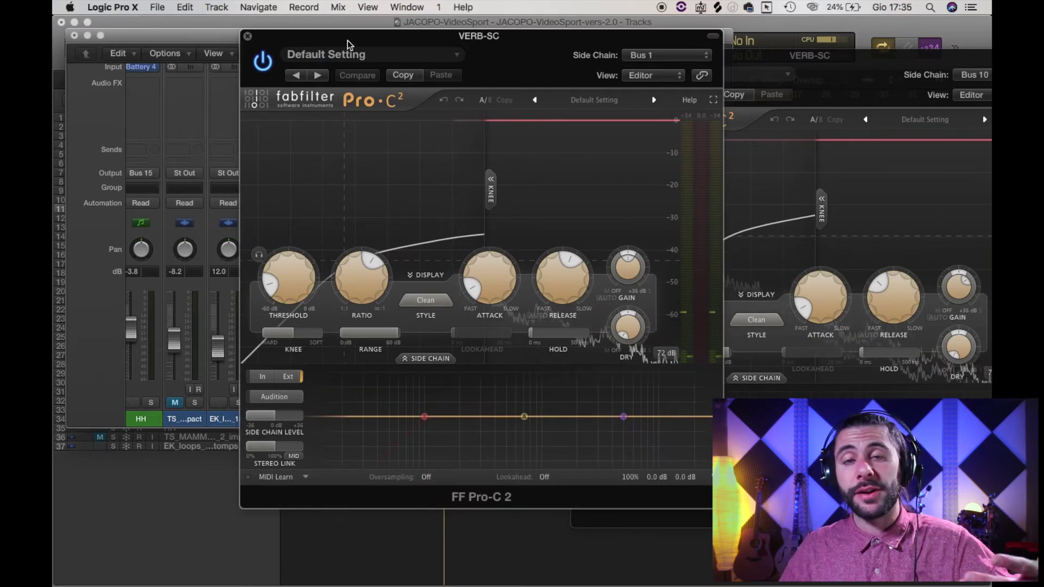
key("space")
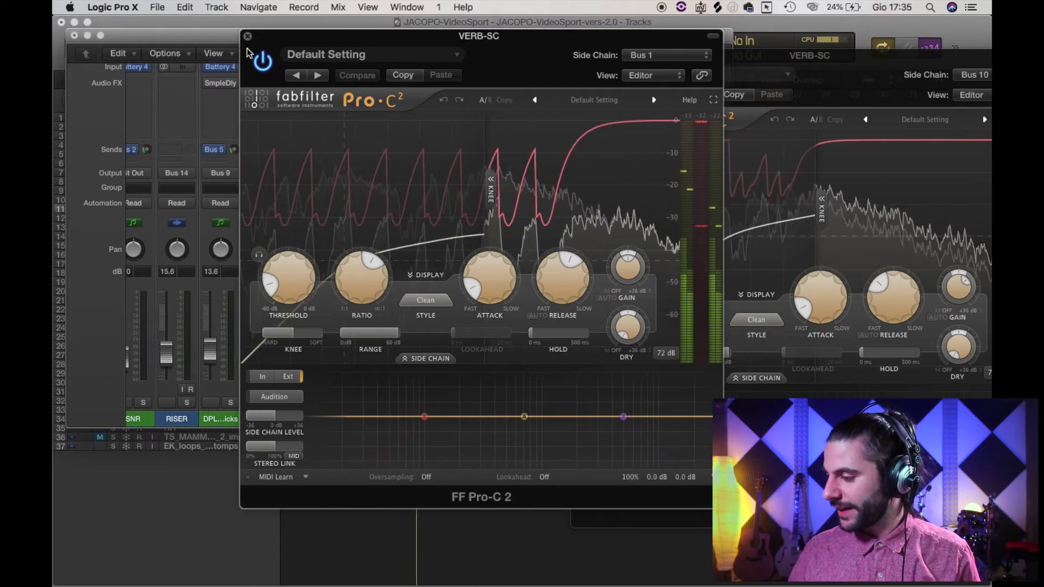
Move the Bus 1 compressor window off the mixer channels and play back the soloed SYNTH bus together with the side-chained reverb
left_click_drag(285, 47, 547, 141)
scroll(248, 170, "left", 10)
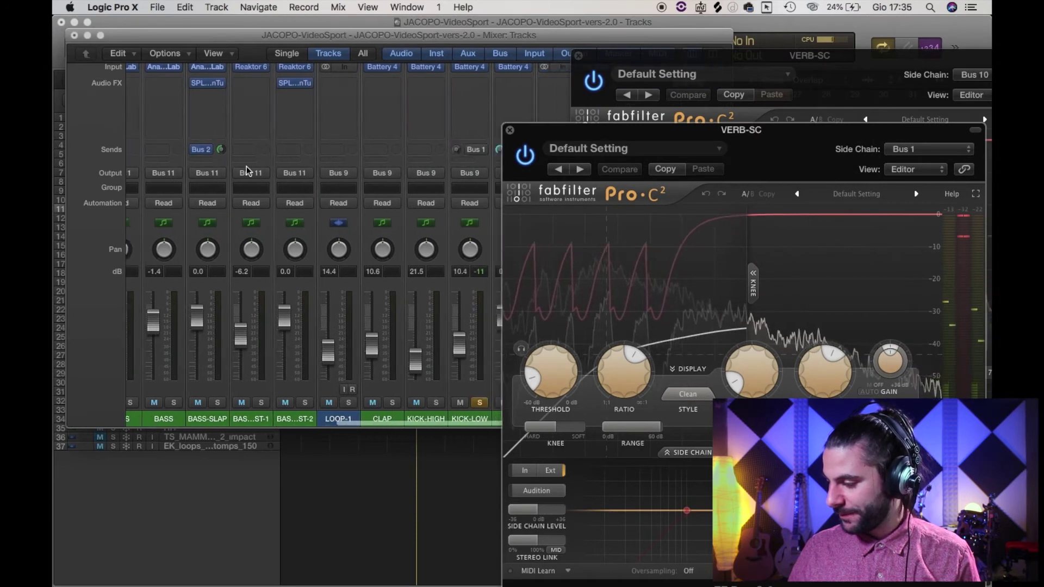
scroll(234, 261, "left", 10)
left_click(277, 352)
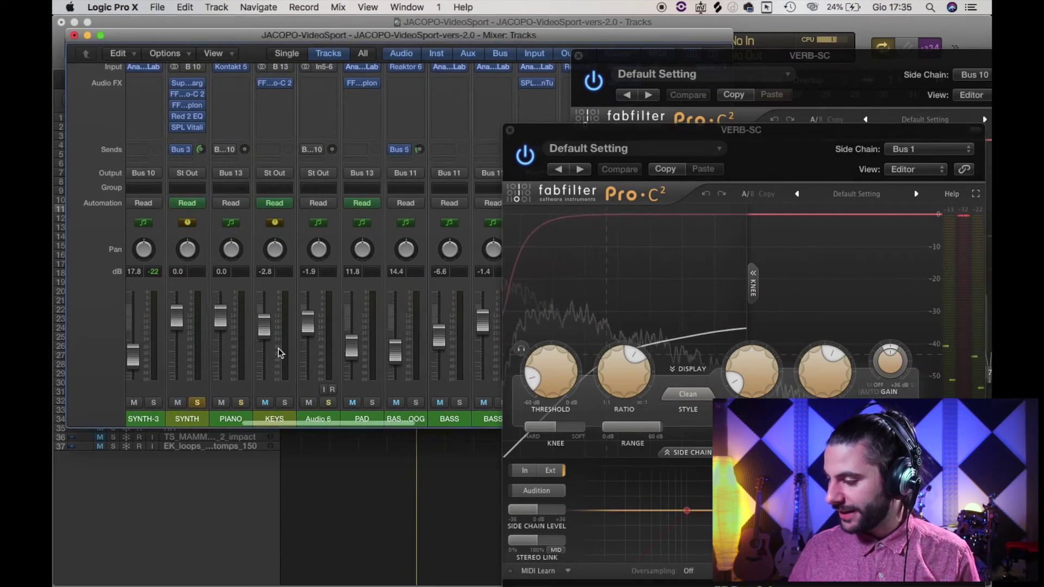
key("space")
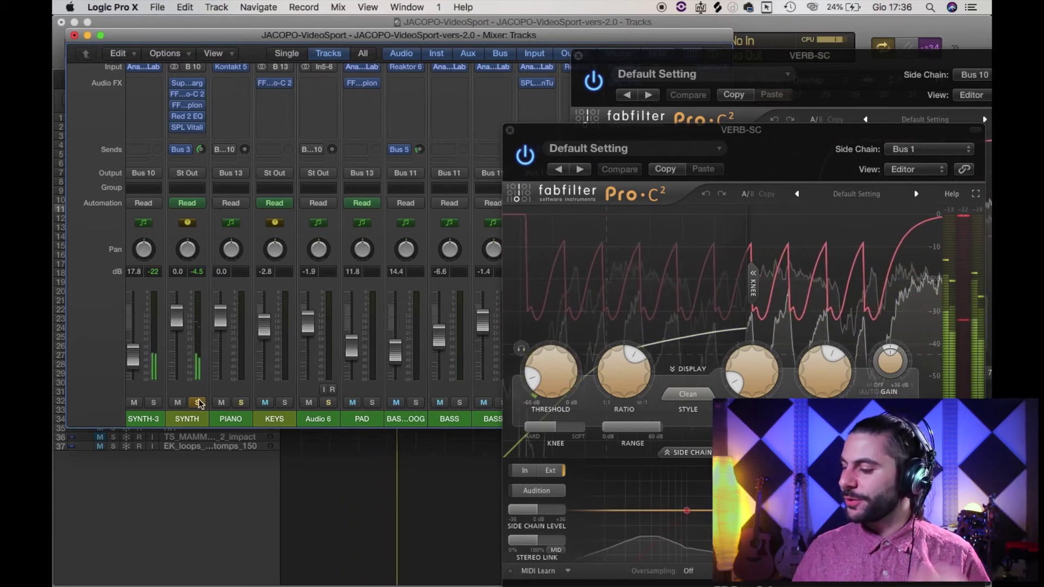
Close both VERB-SC compressor windows and unsolo the KICK-LOW and VERB-SC channels
left_click(510, 130)
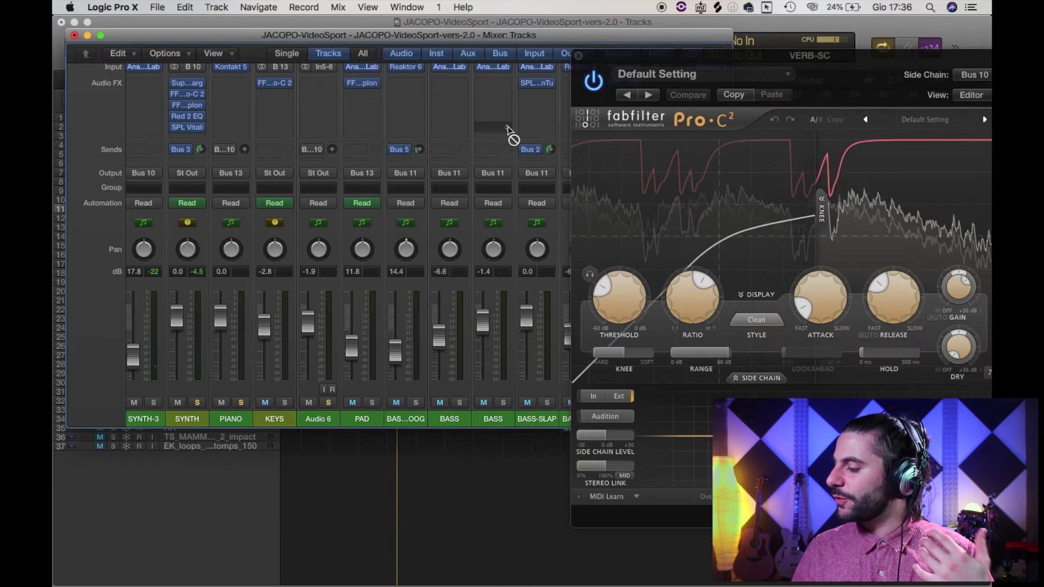
left_click(578, 57)
scroll(416, 234, "right", 10)
left_click(435, 402)
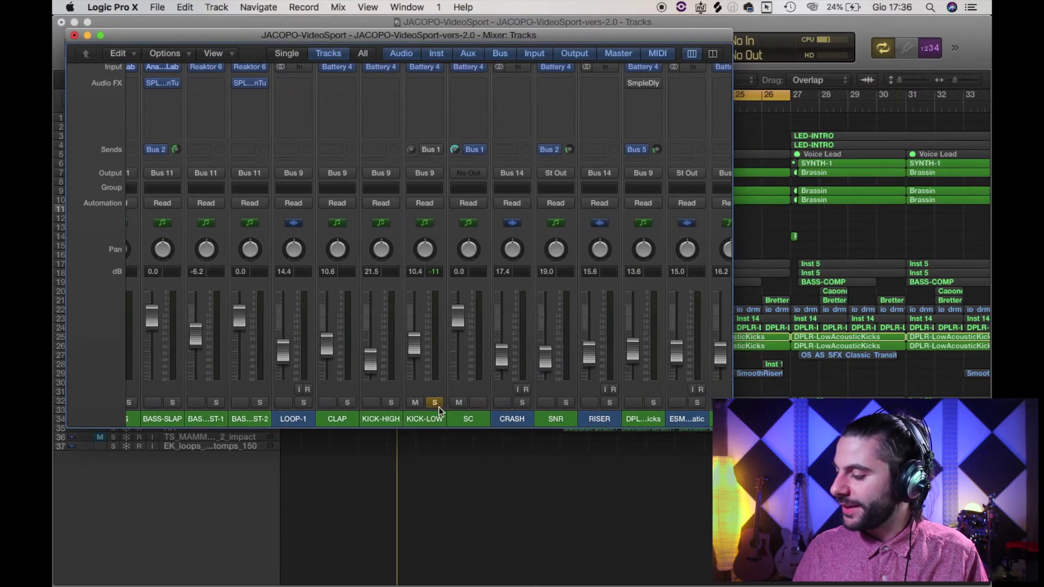
scroll(430, 406, "right", 10)
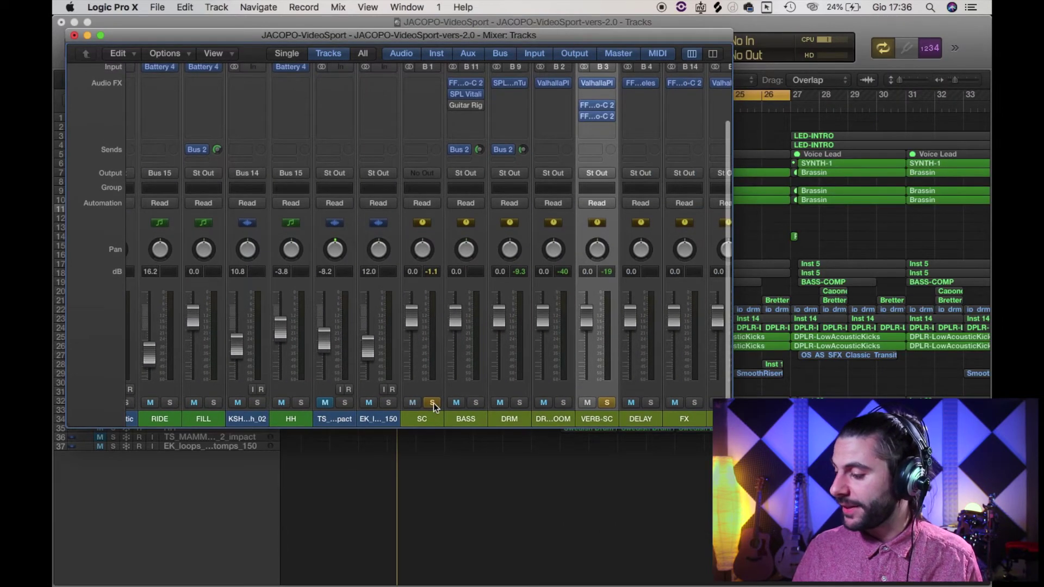
scroll(433, 403, "right", 4)
left_click(455, 402)
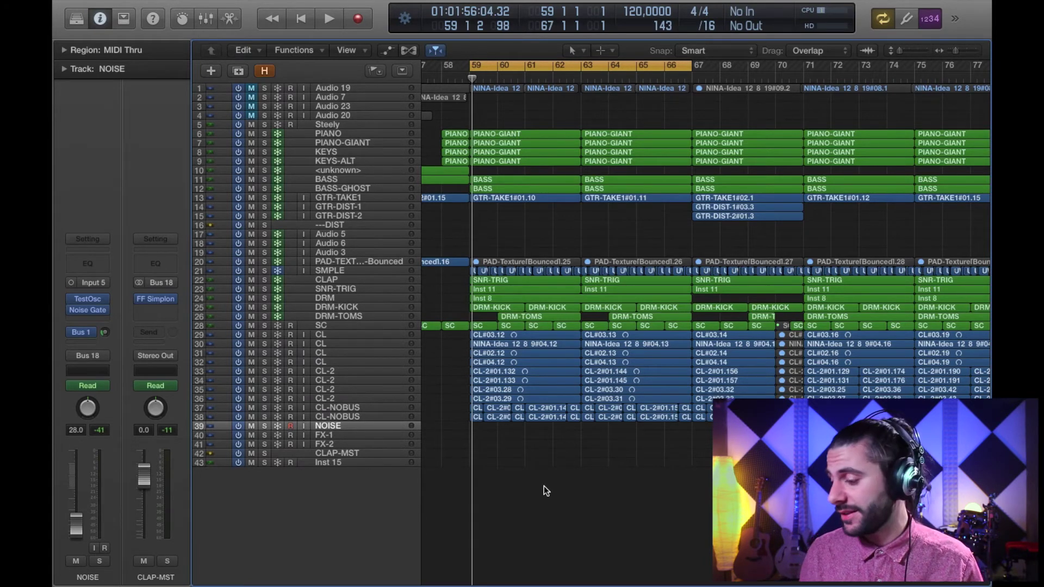
Zoom in on the cycle range from bar 59 to 67 in the arrangement and play back the full mix
scroll(544, 485, "up", 4)
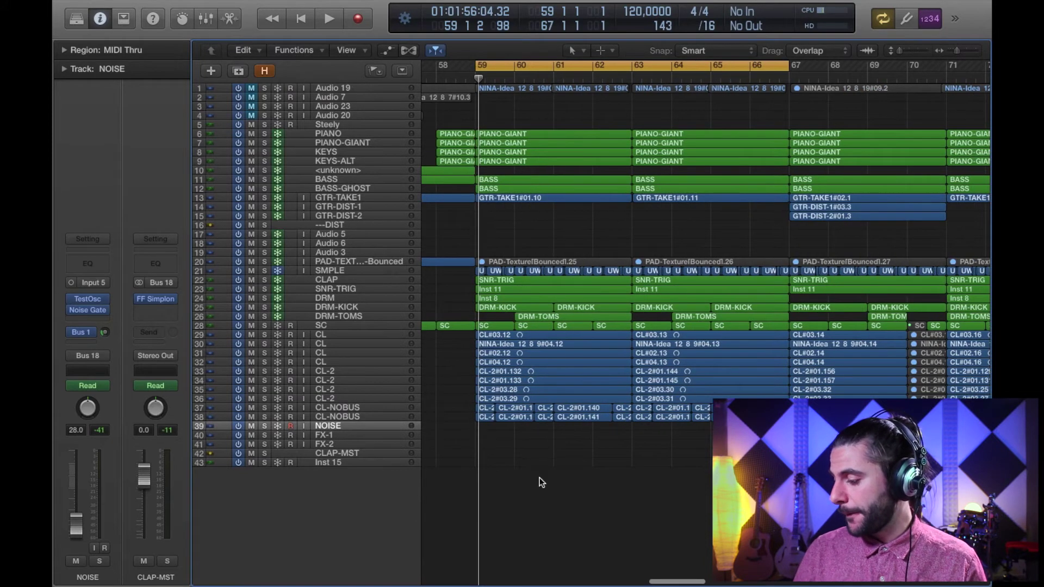
scroll(566, 503, "left", 2)
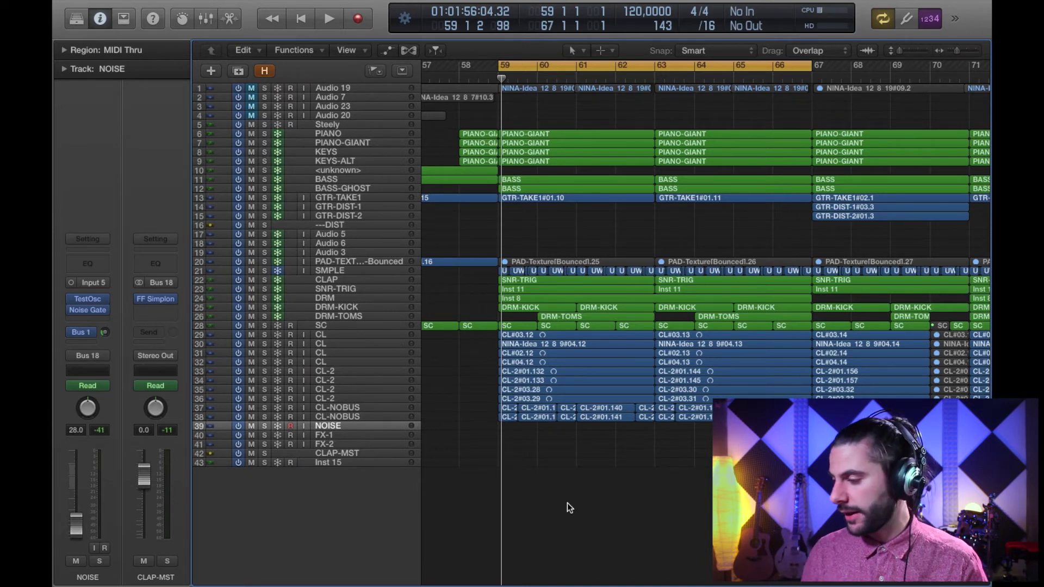
key("space")
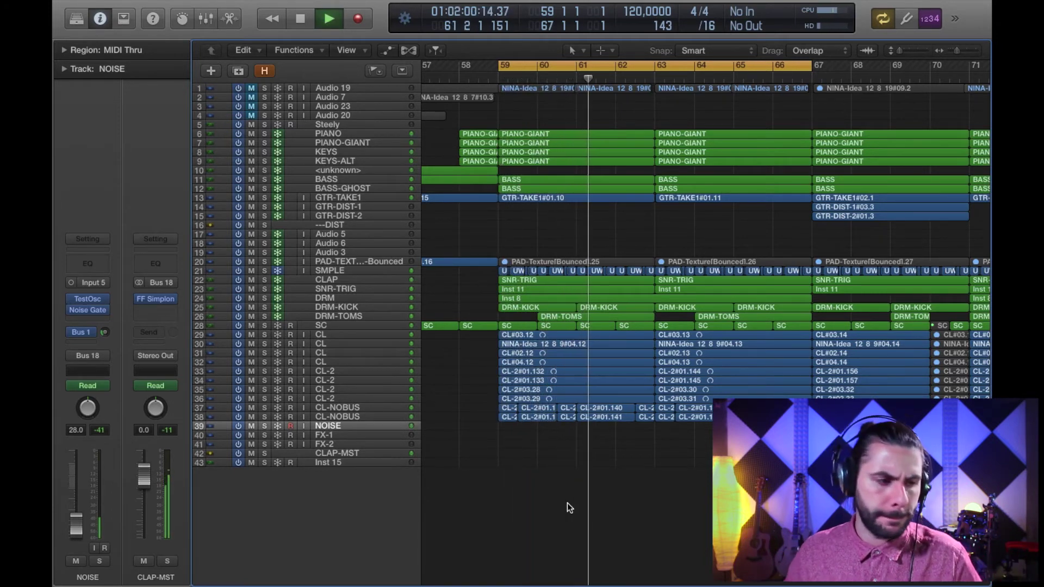
key("space")
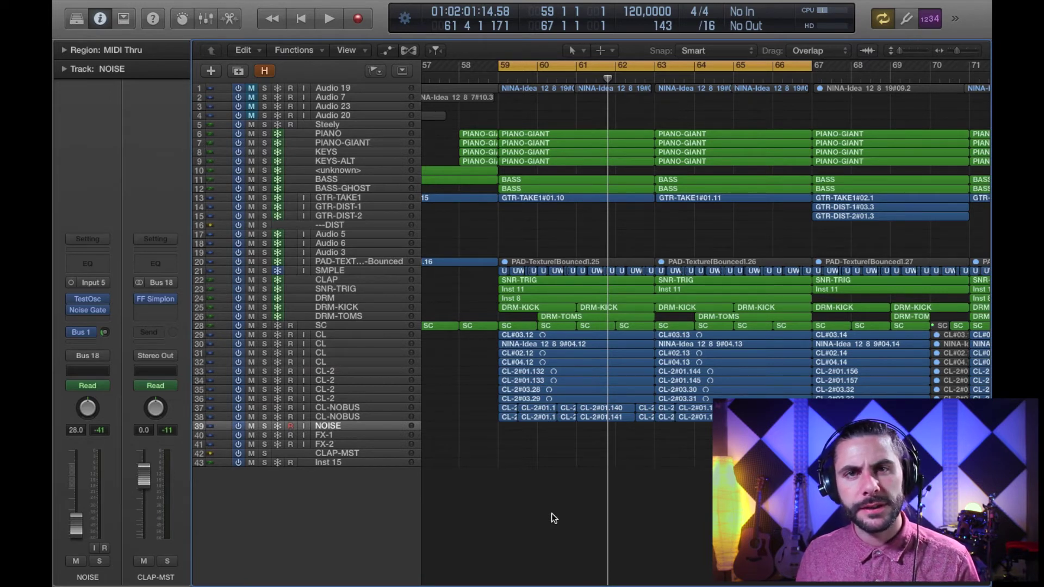
Solo the CLAP-MST bus track and play back the claps on their own
scroll(552, 514, "left", 2)
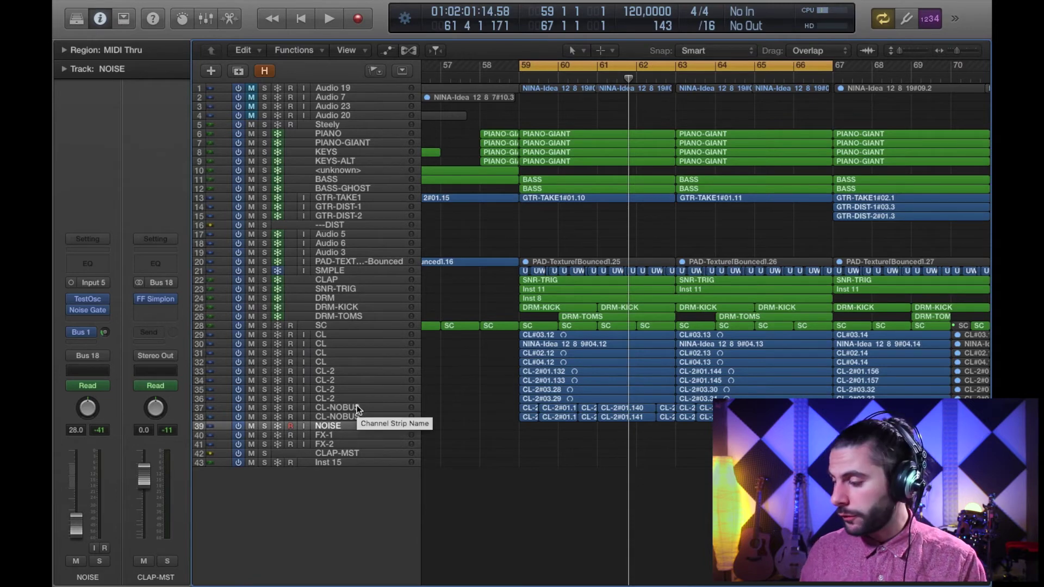
left_click(296, 455)
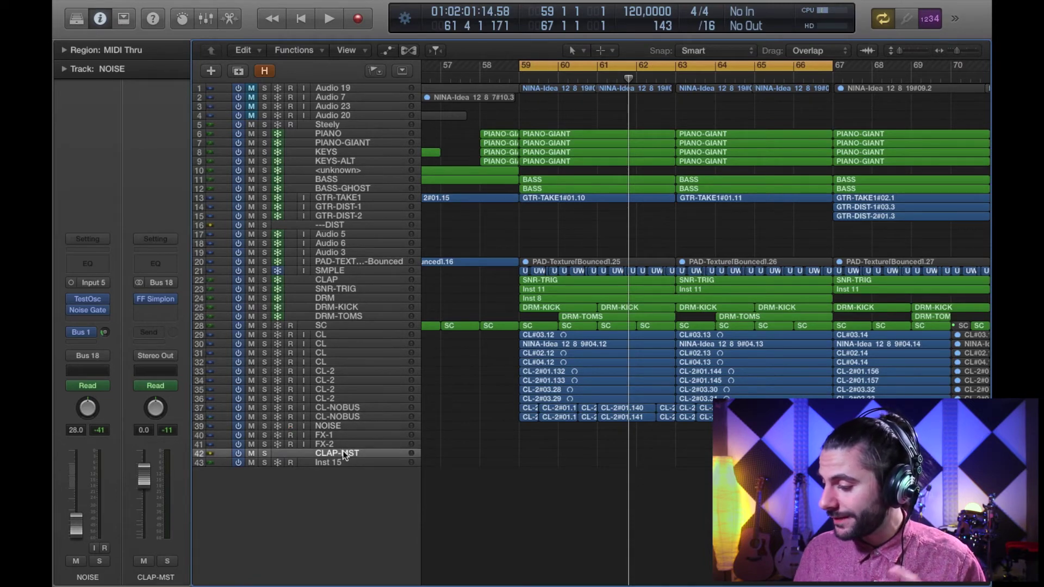
left_click(266, 454)
key("space")
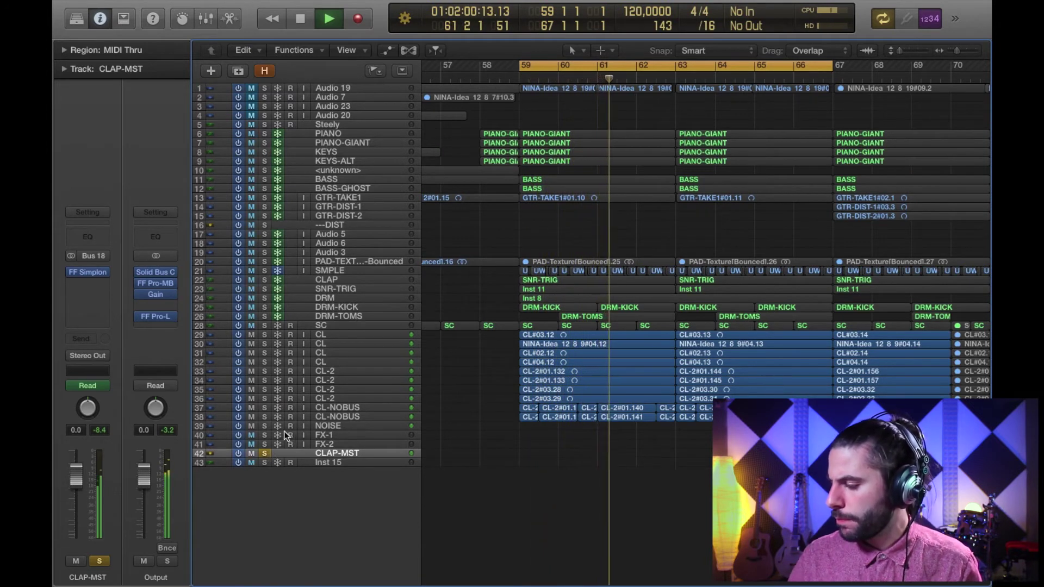
key("space")
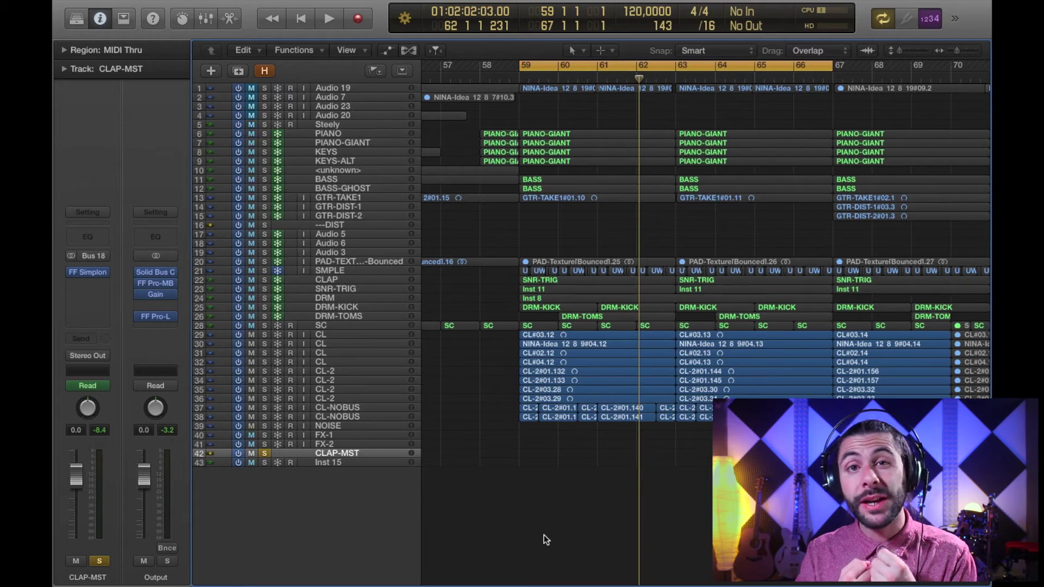
Unsolo CLAP-MST, solo the two CL-NOBUS clap tracks and play them back on their own
key("super+Right")
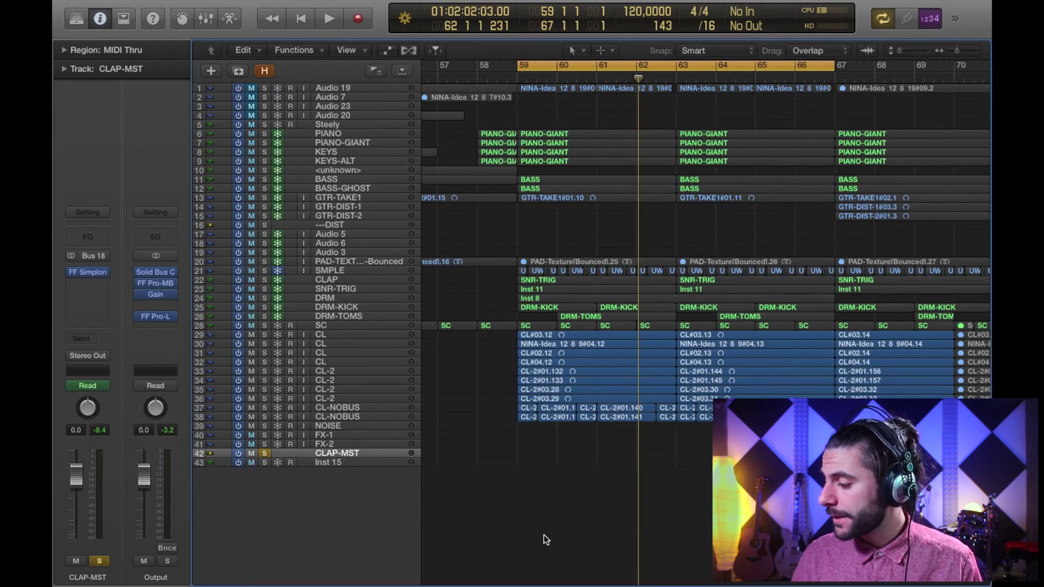
scroll(544, 534, "left", 2)
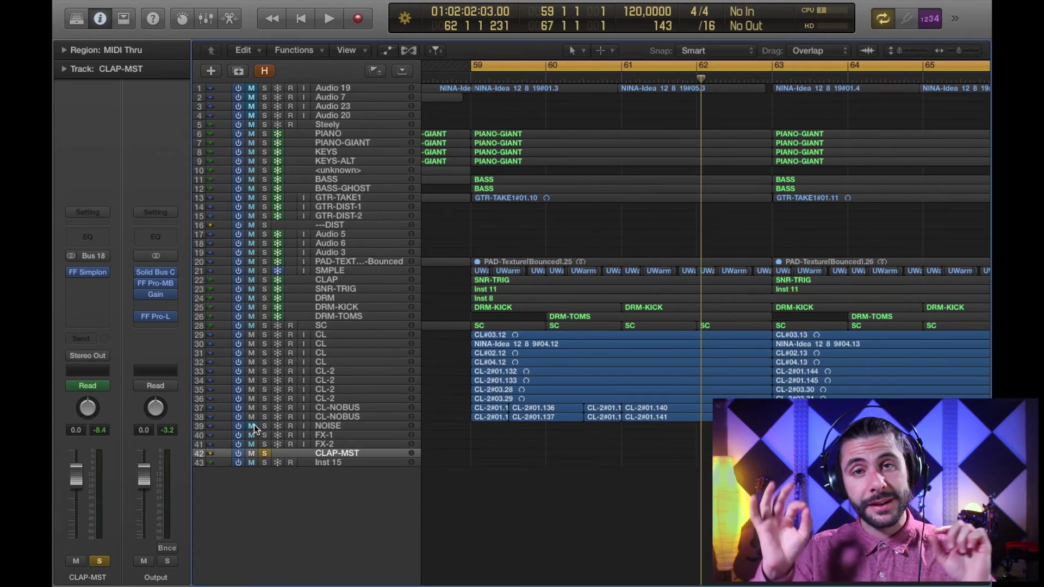
left_click(266, 455)
left_click(345, 425)
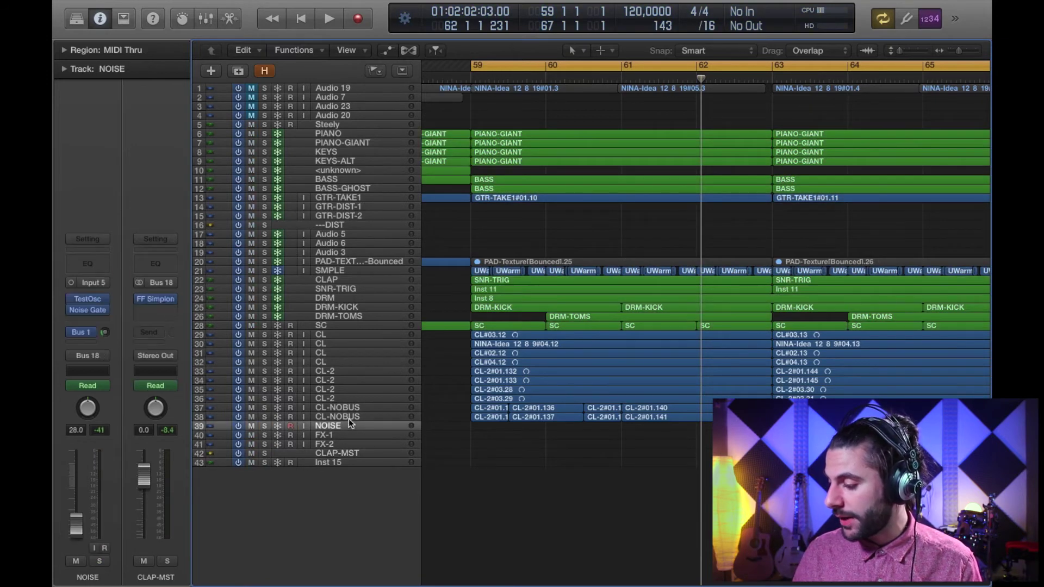
left_click(347, 417)
left_click_drag(269, 407, 269, 416)
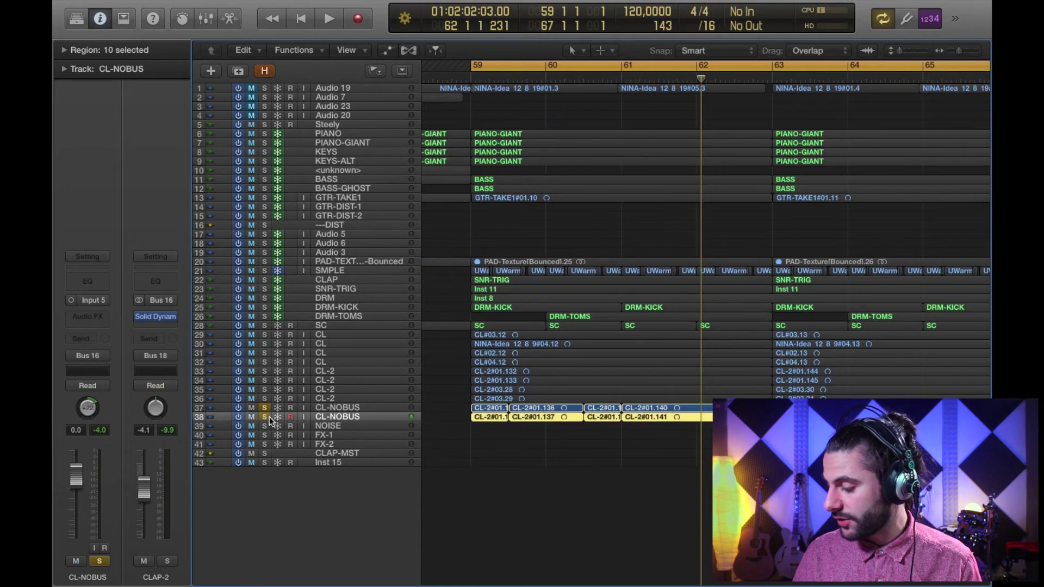
key("space")
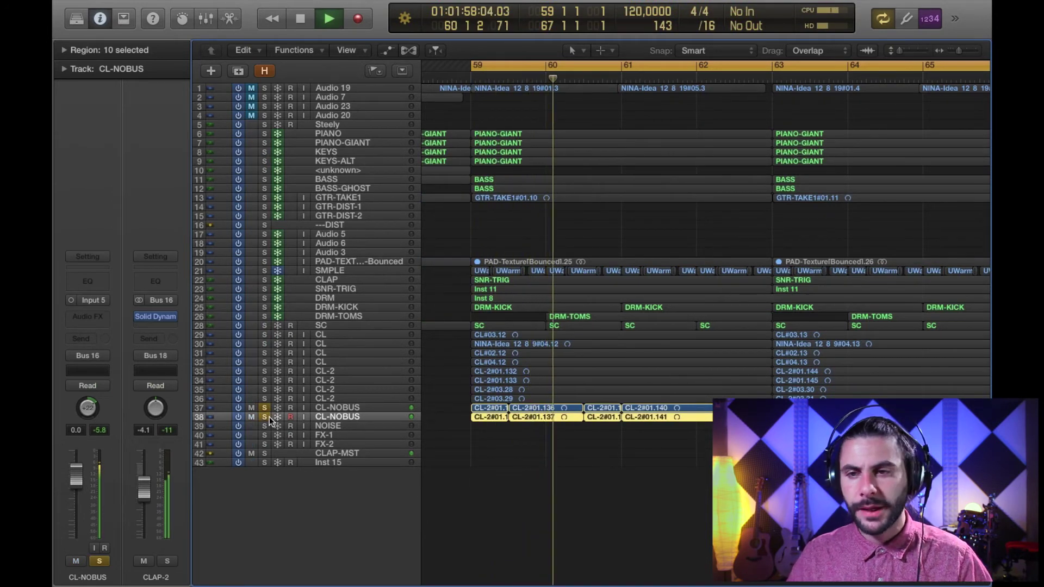
key("space")
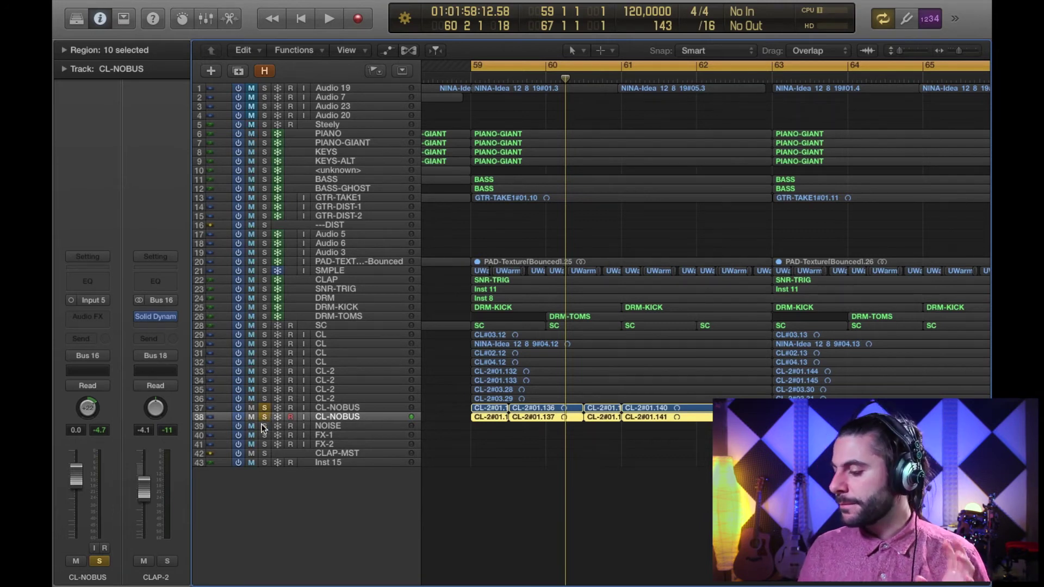
Unsolo both CL-NOBUS tracks and select the NOISE track to show its channel strip
left_click(316, 425)
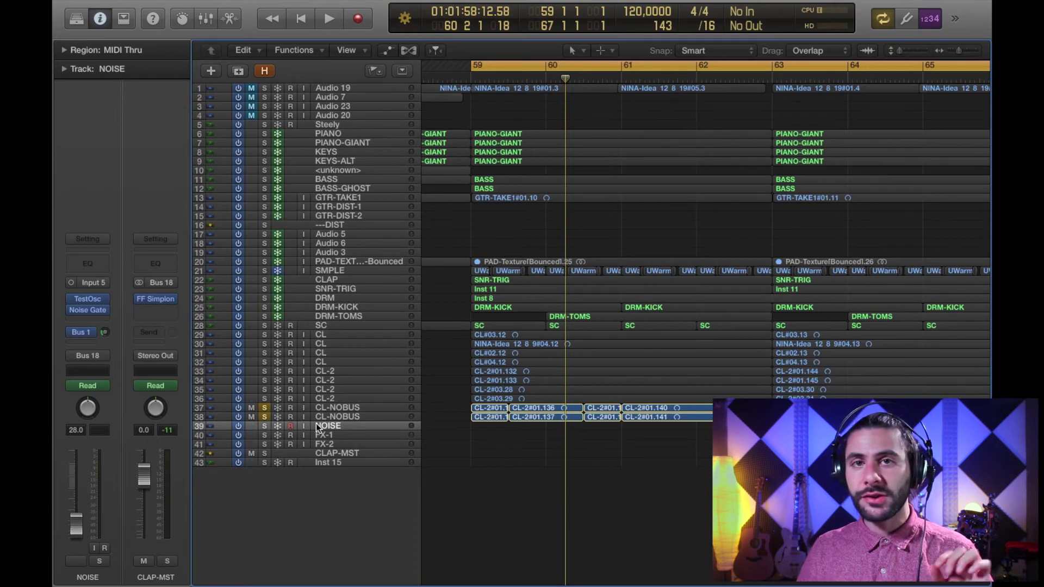
left_click(264, 407)
left_click(265, 417)
left_click(338, 406)
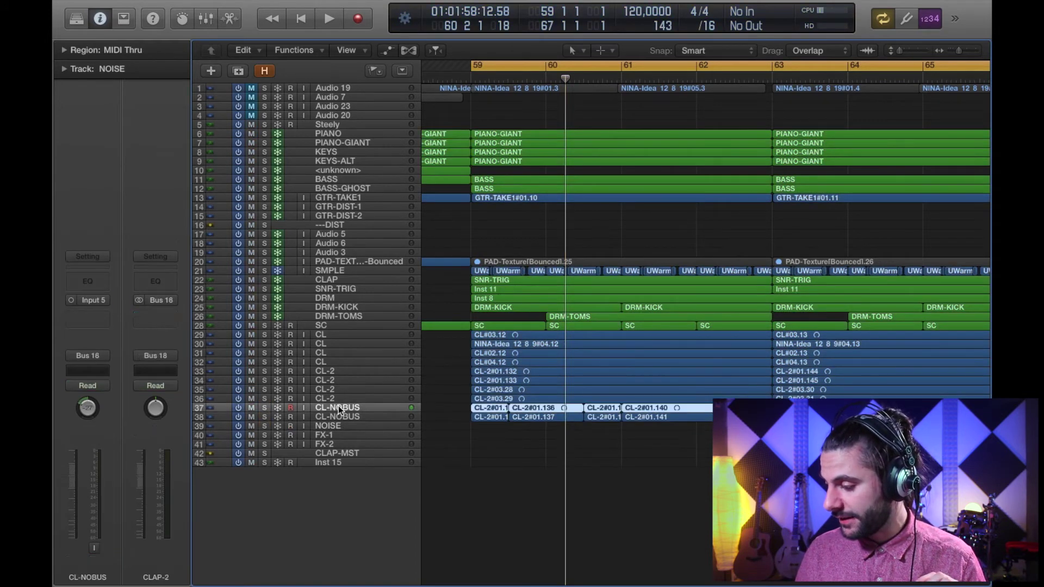
left_click(335, 417)
left_click(330, 429)
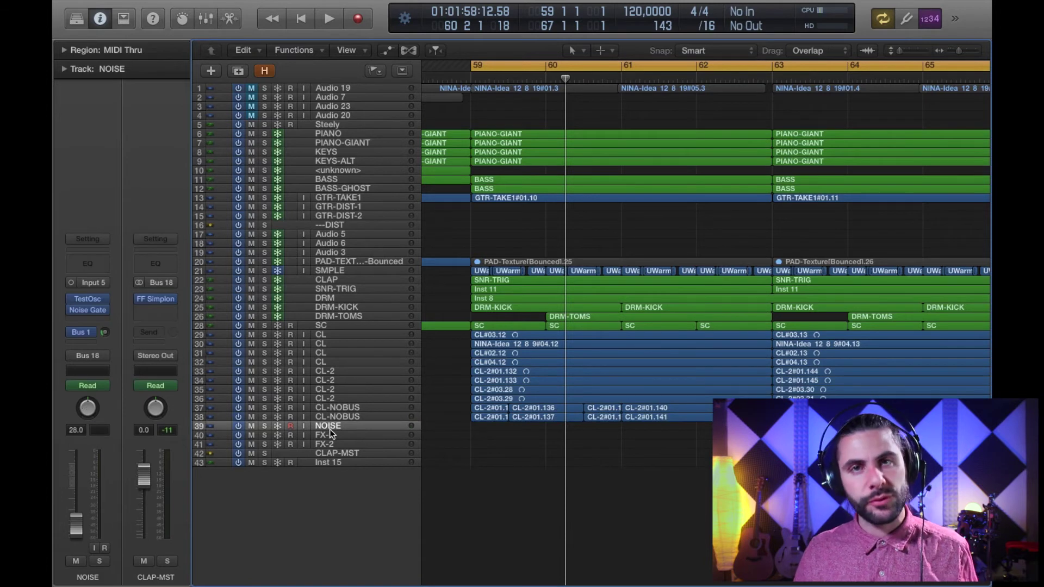
Open the Noise Gate on the NOISE track and move its window clear of the channel strips and track names
left_click(83, 308)
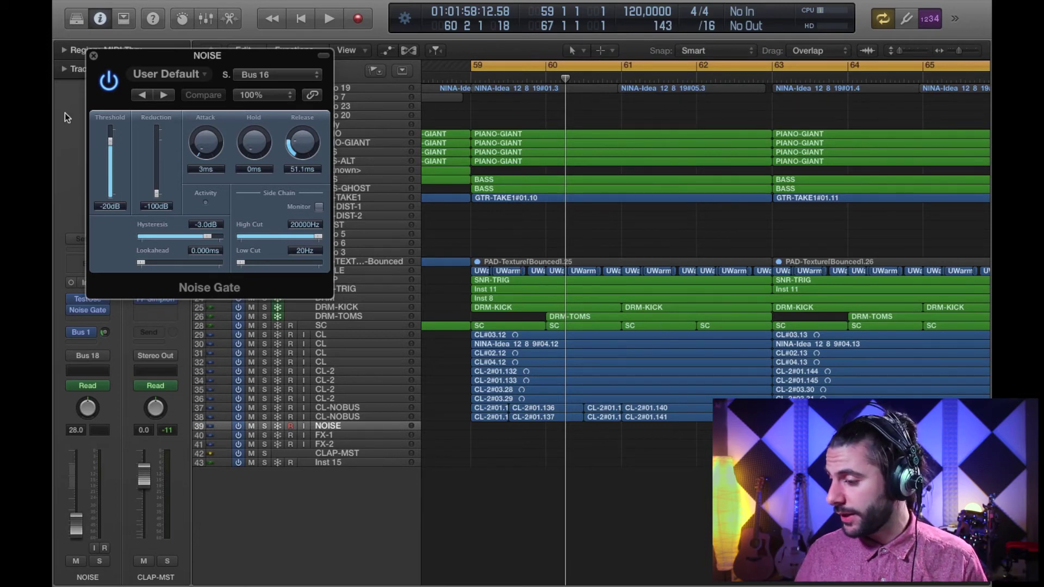
left_click_drag(146, 57, 677, 170)
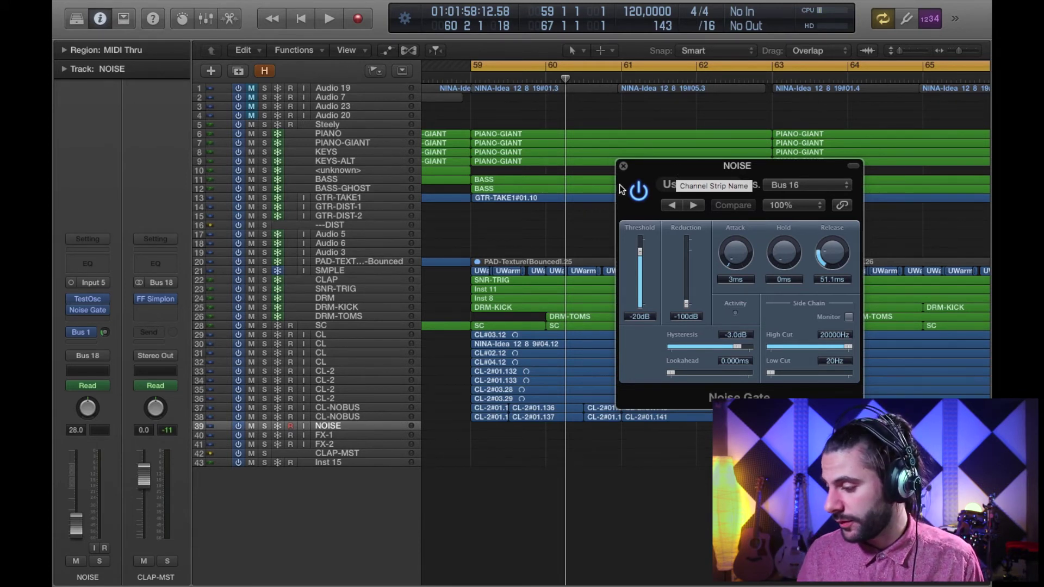
left_click_drag(797, 164, 497, 22)
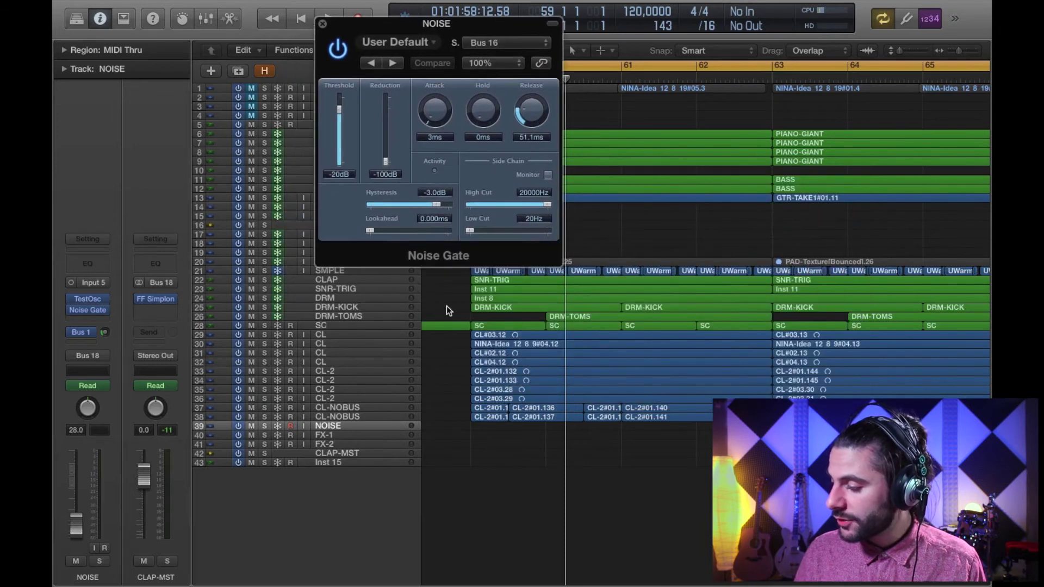
Solo the NOISE track, open its Test Oscillator and briefly bypass the Noise Gate to hear the raw white noise
left_click(100, 561)
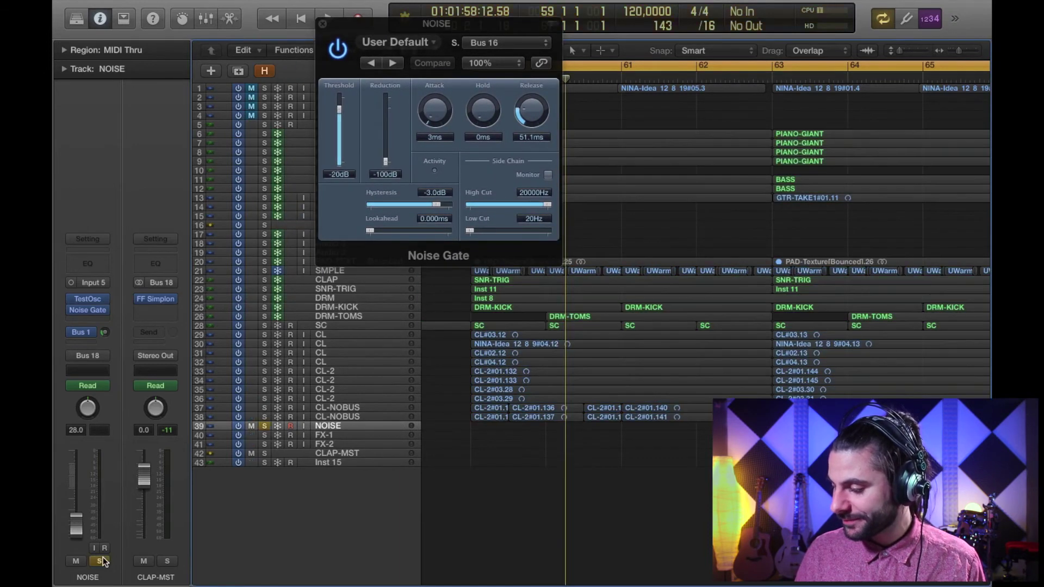
left_click(88, 298)
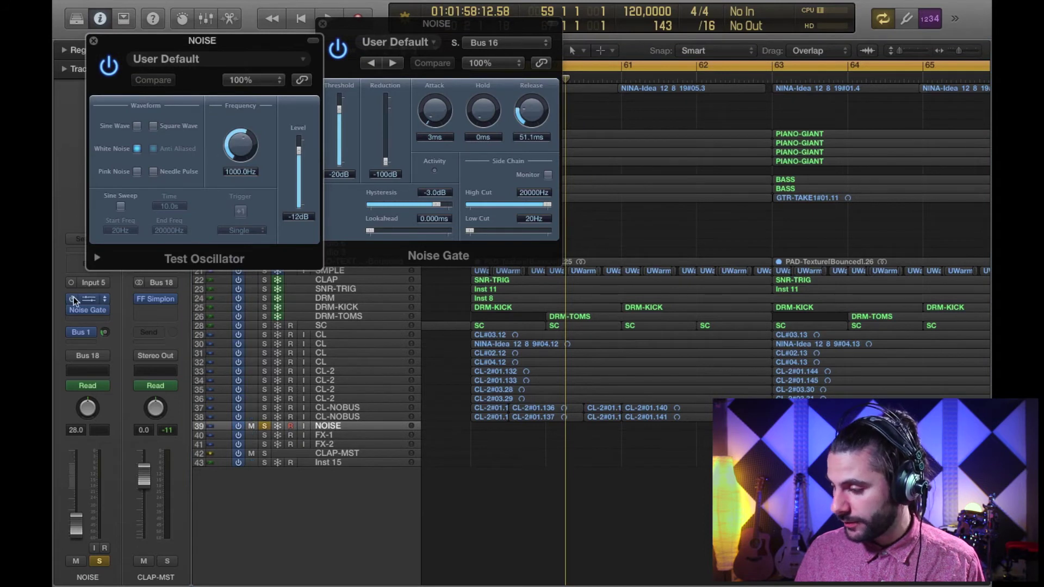
mouse_move(72, 311)
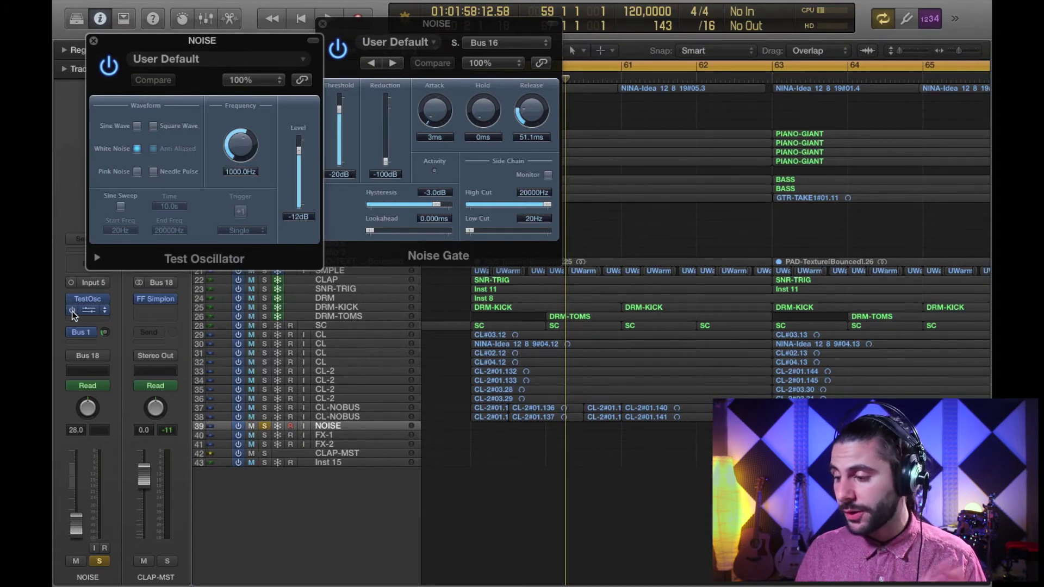
left_click(72, 310)
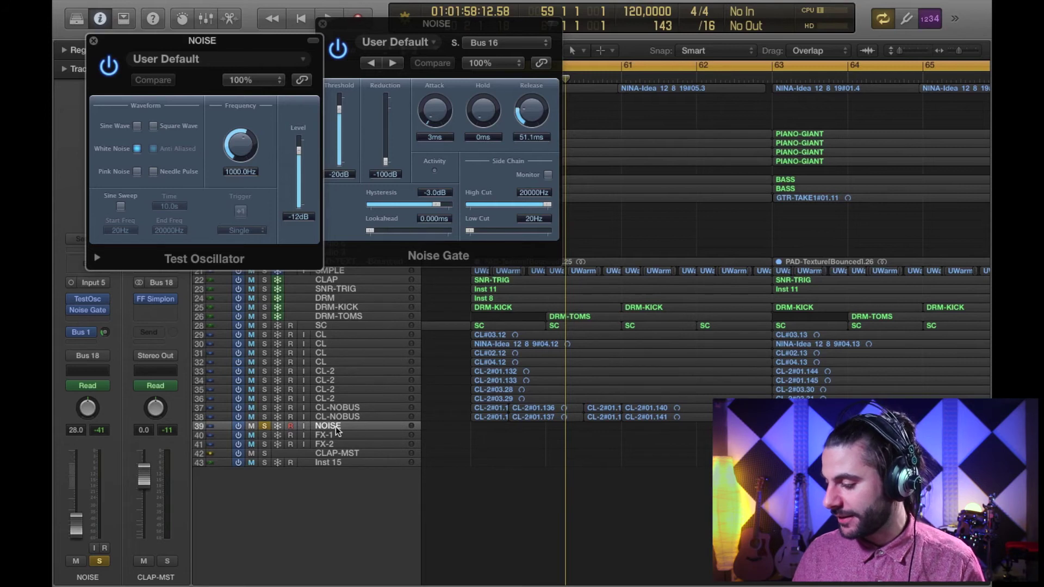
Solo both CL-NOBUS tracks and view the Noise Gate's side-chain source list, keeping Bus 16 as the source
left_click_drag(266, 408, 265, 417)
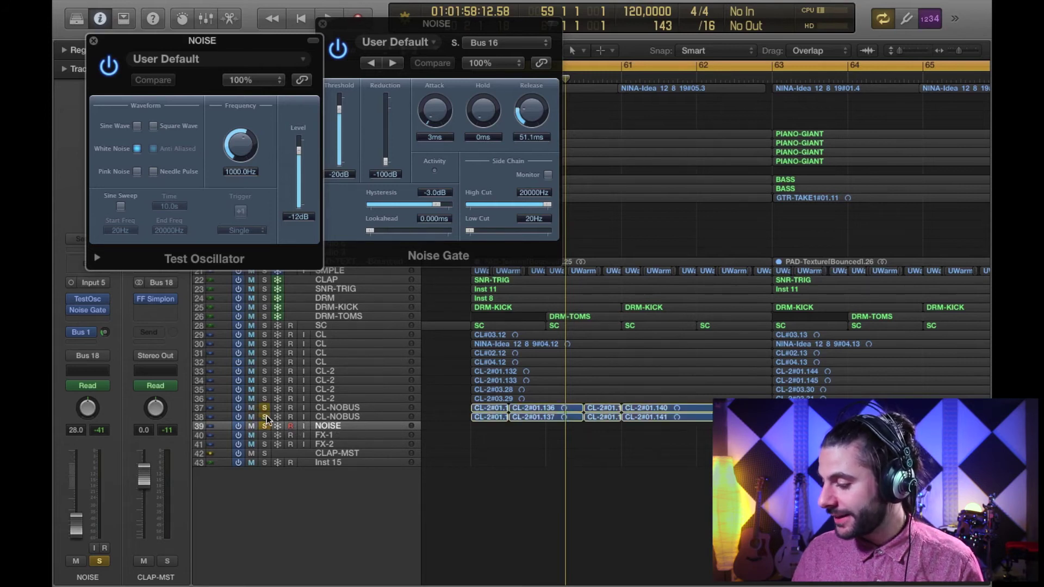
left_click_drag(488, 30, 515, 40)
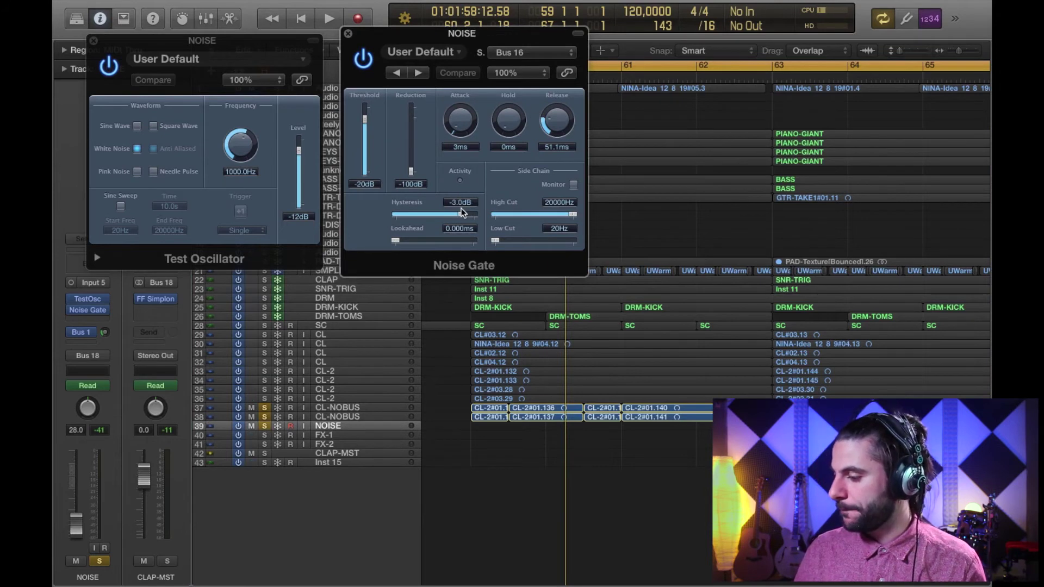
left_click(541, 54)
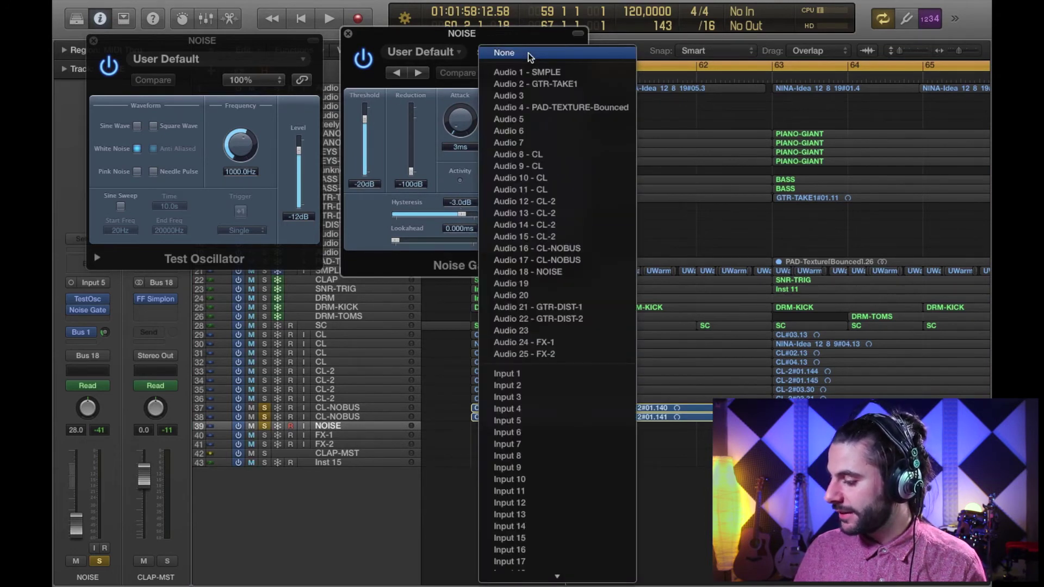
left_click(459, 41)
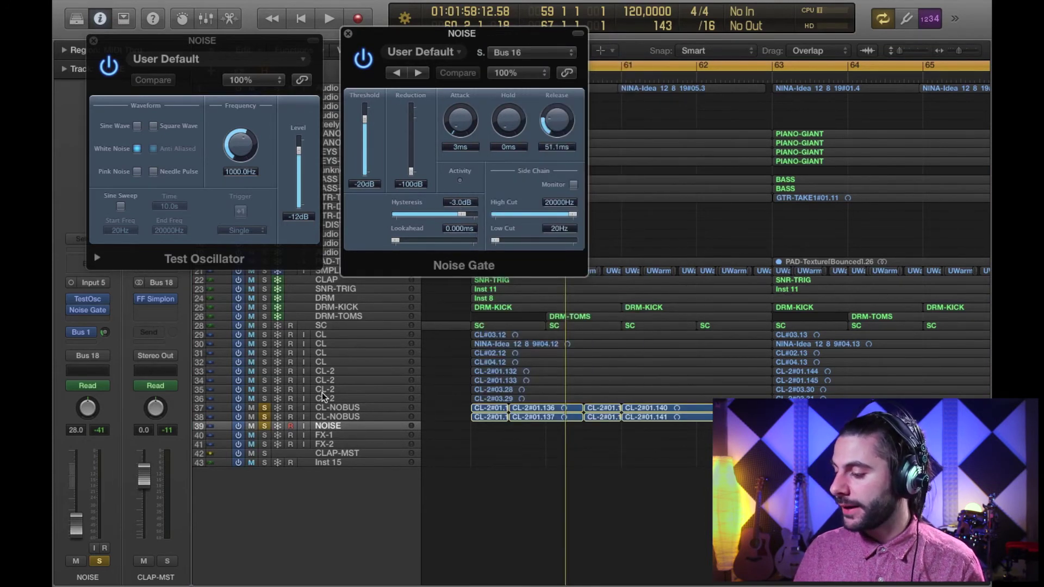
Play back the soloed CL-NOBUS claps without the NOISE track and bring NOISE back into solo during playback
left_click(265, 426)
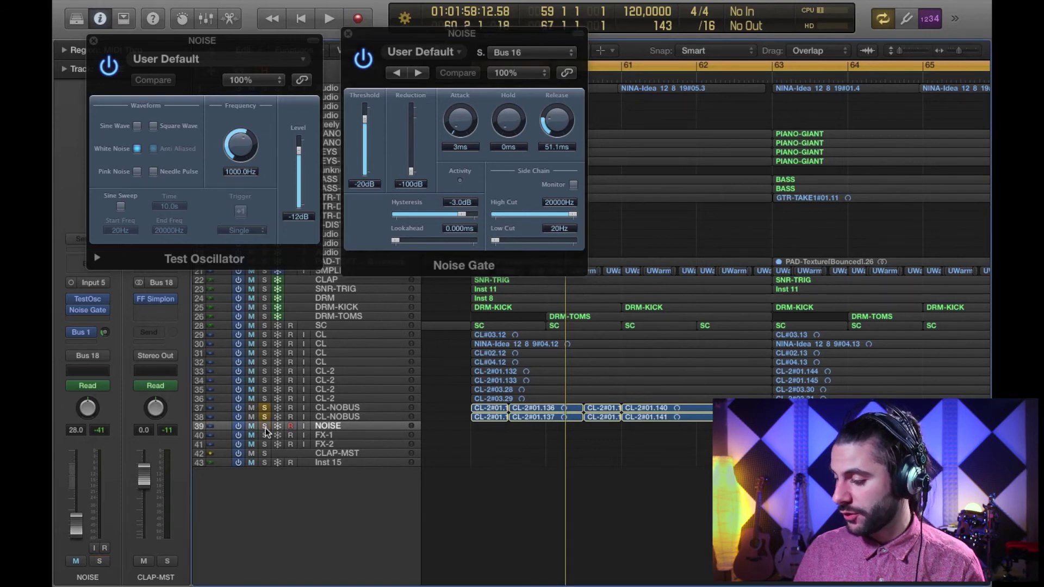
key("space")
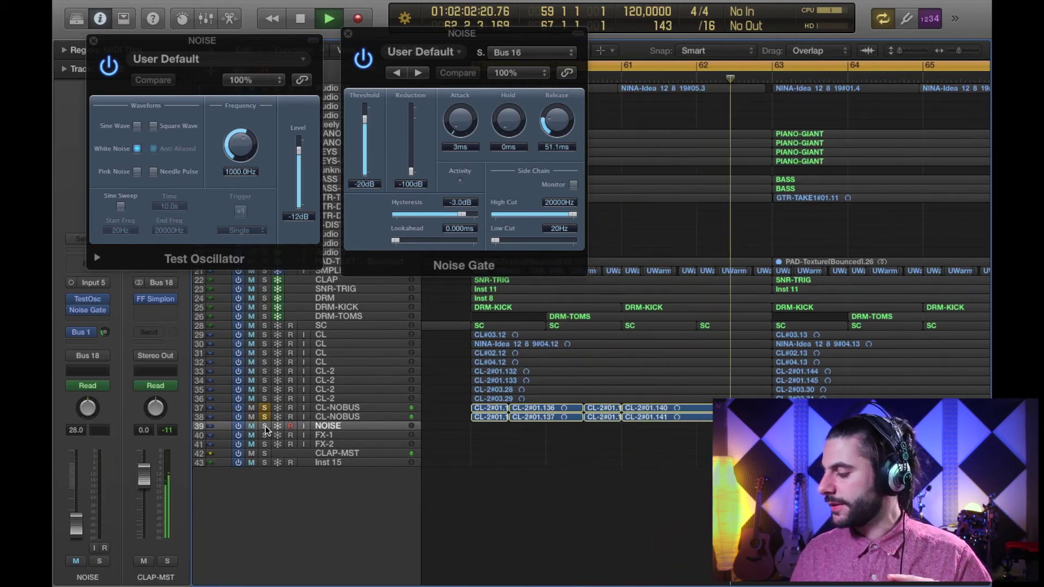
left_click(265, 426)
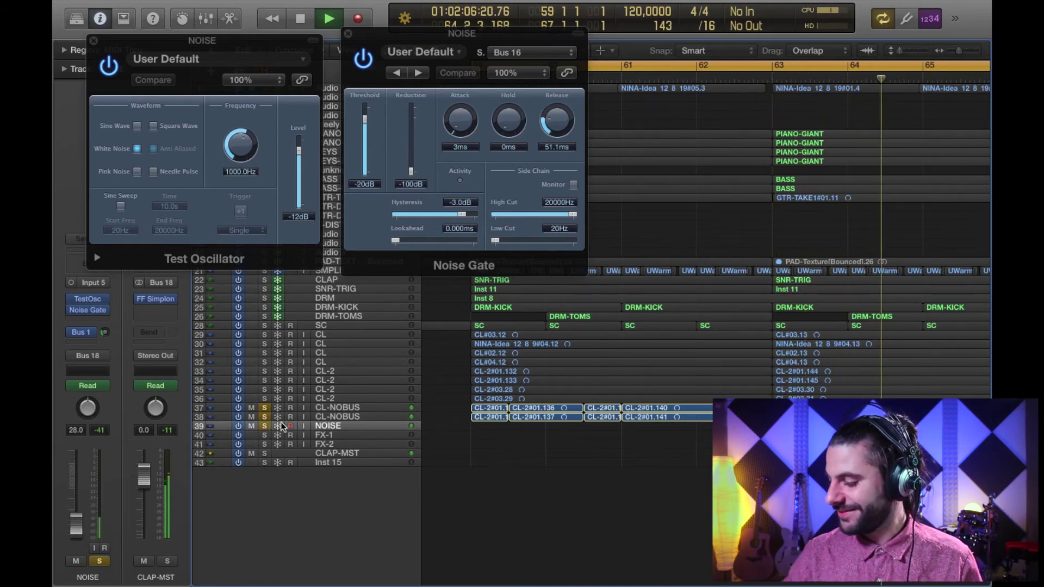
Open the Mixer, stop playback, and unsolo both CL-NOBUS channels and the NOISE channel
key("super+2")
scroll(435, 353, "right", 5)
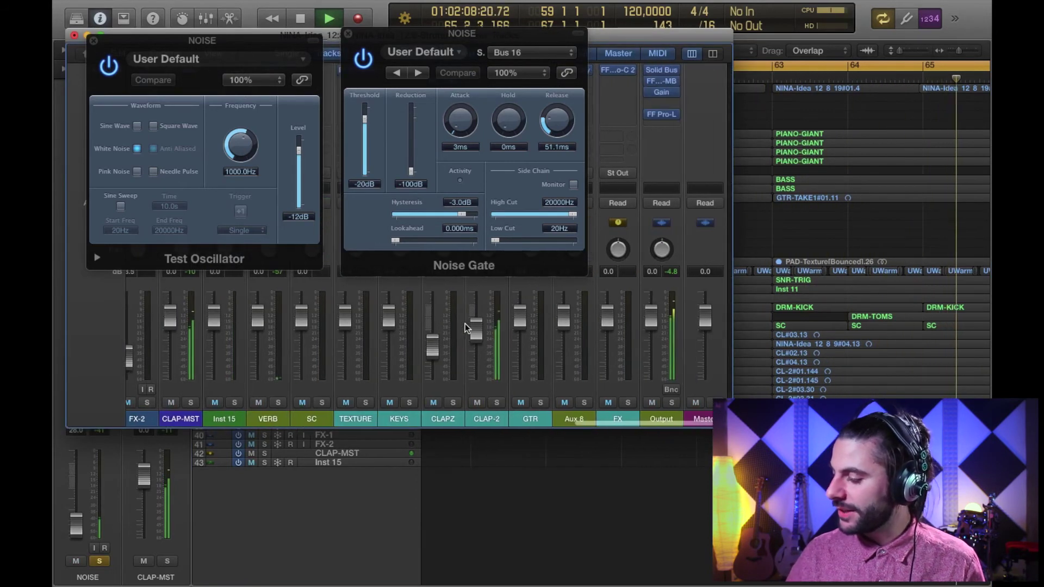
key("space")
scroll(400, 369, "left", 8)
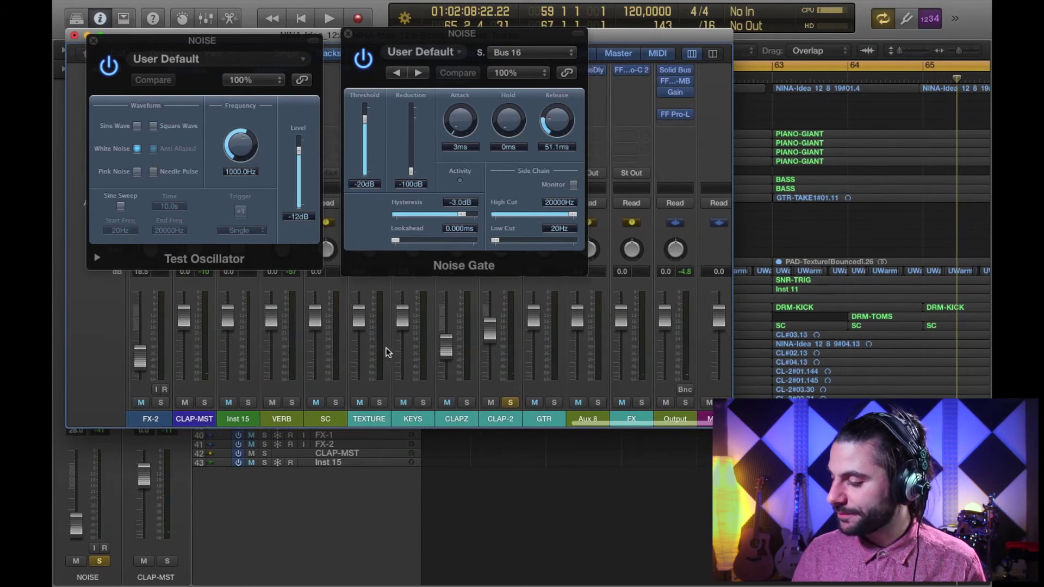
left_click(340, 403)
left_click(342, 403)
left_click(385, 403)
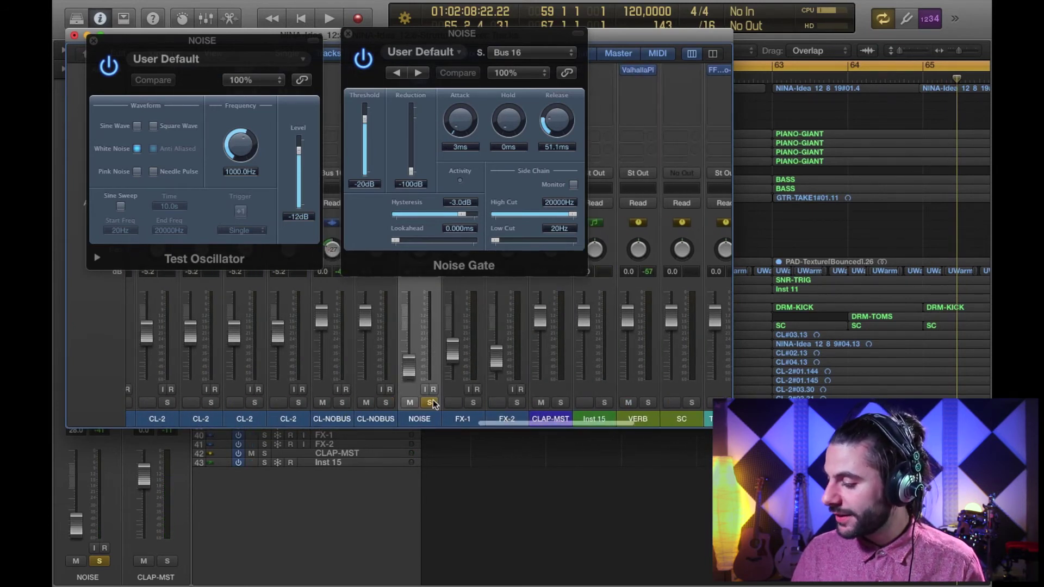
left_click(430, 403)
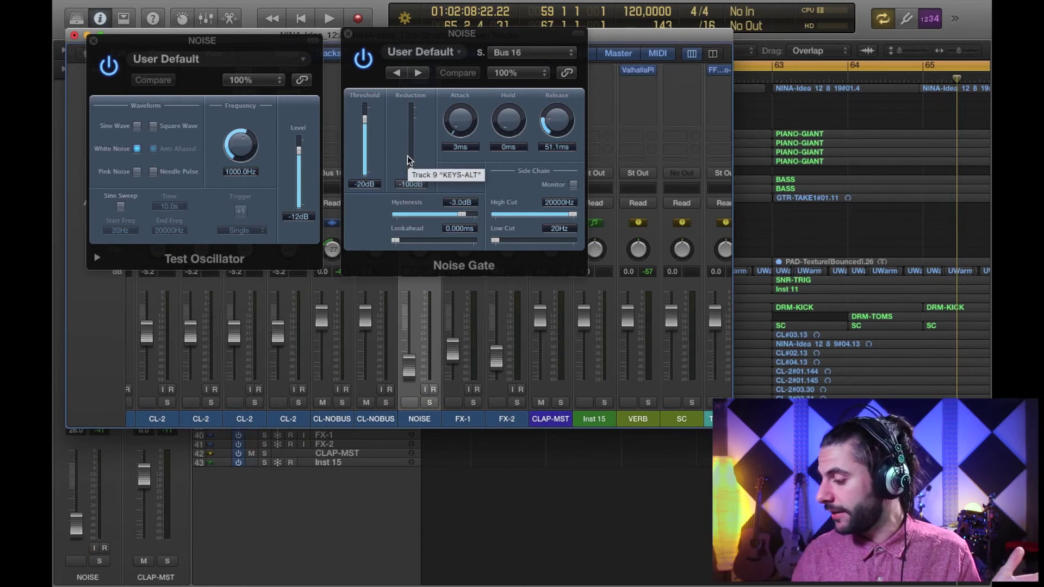
Solo CLAP-MST with CLAPZ and CLAP-2 muted, and play back only the noise gated by the claps
key("space")
scroll(500, 408, "right", 10)
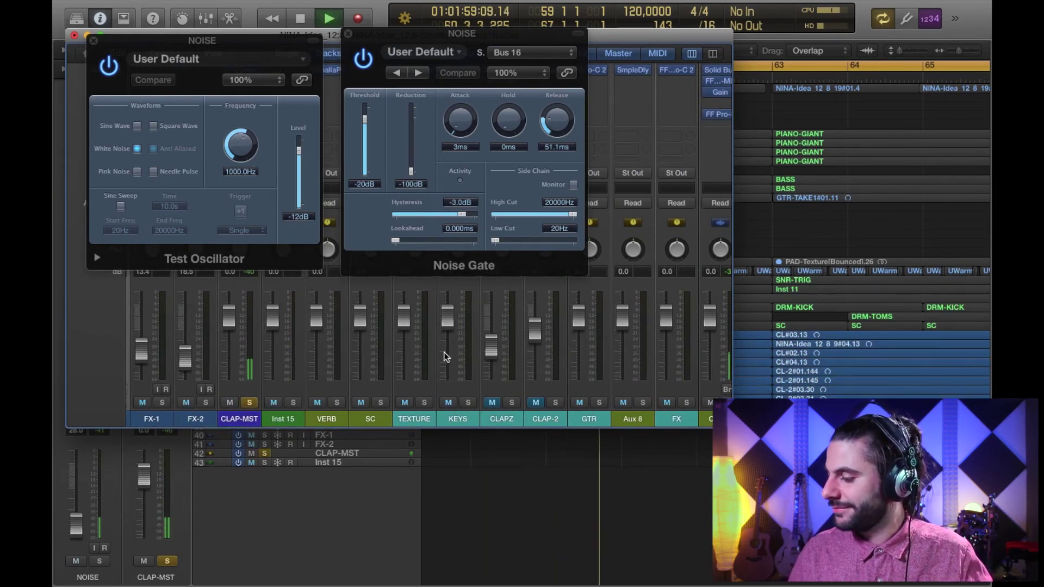
key("space")
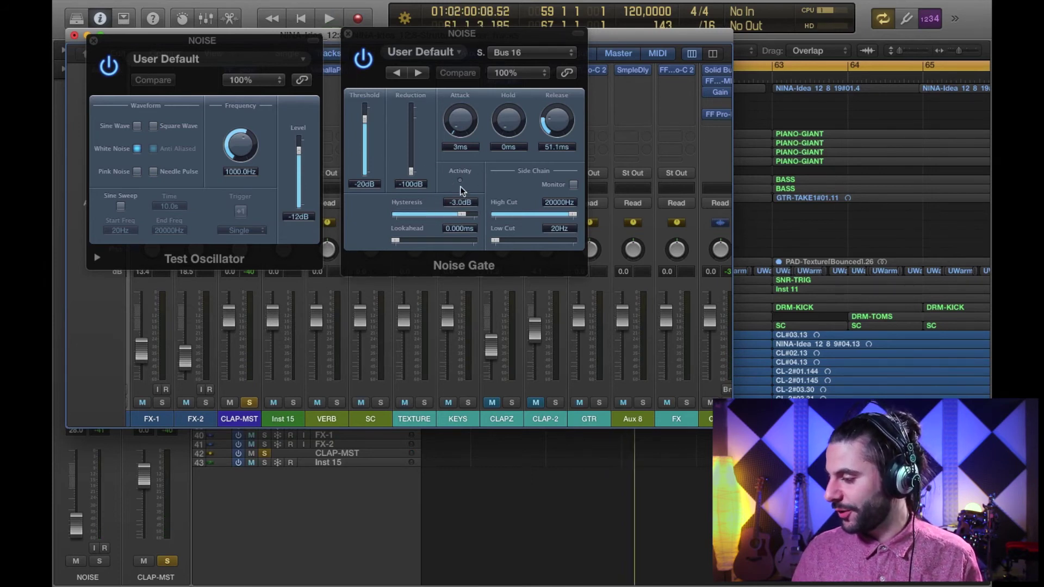
key("space")
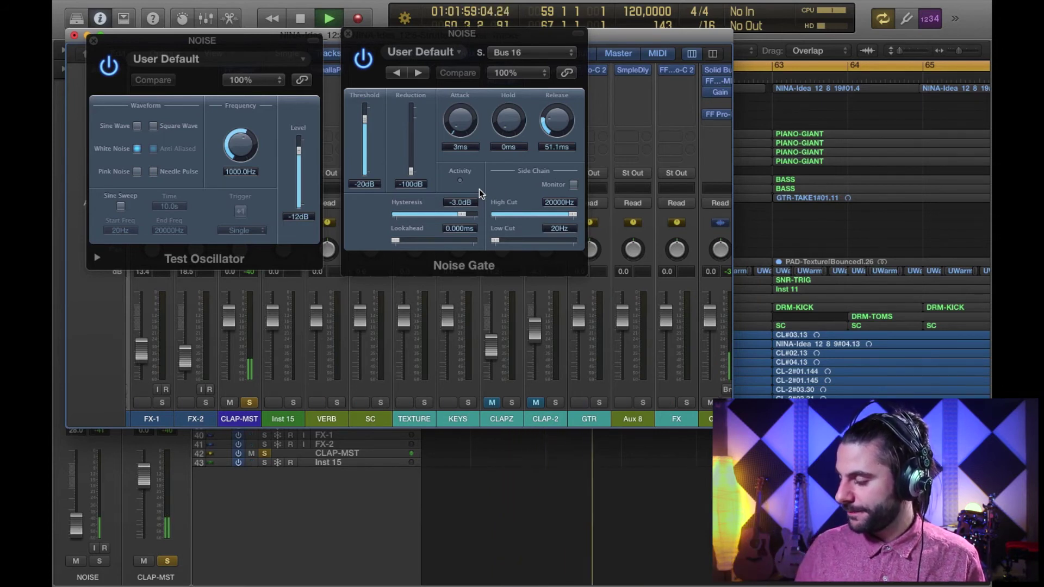
key("space")
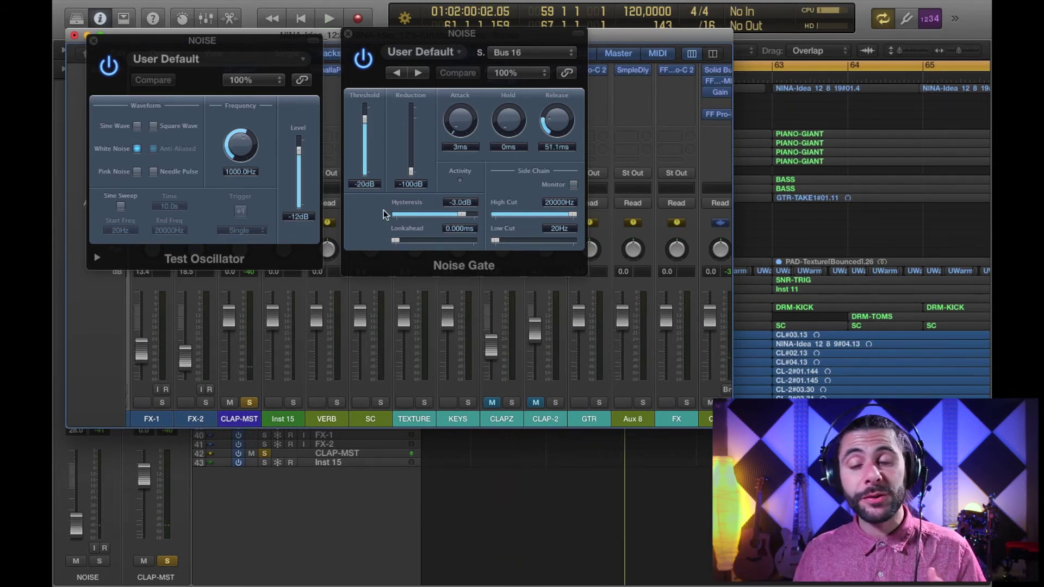